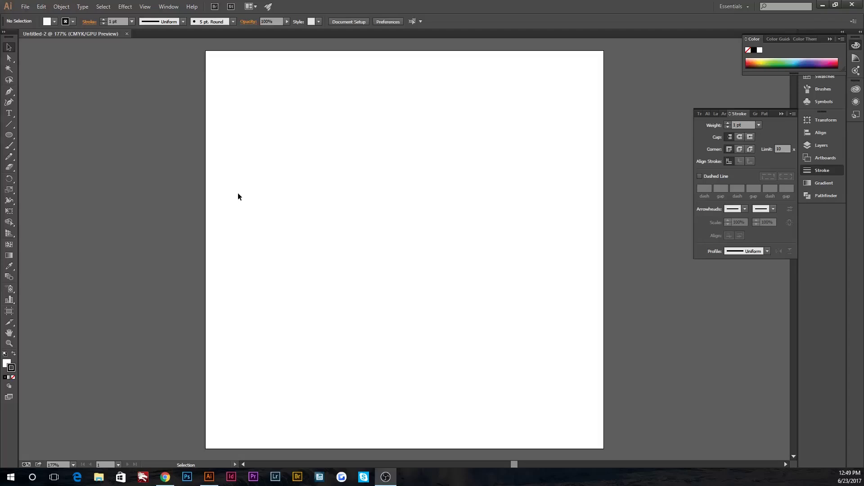
Draw a rectangle covering the whole artboard with no outline
drag(10, 134, 33, 135)
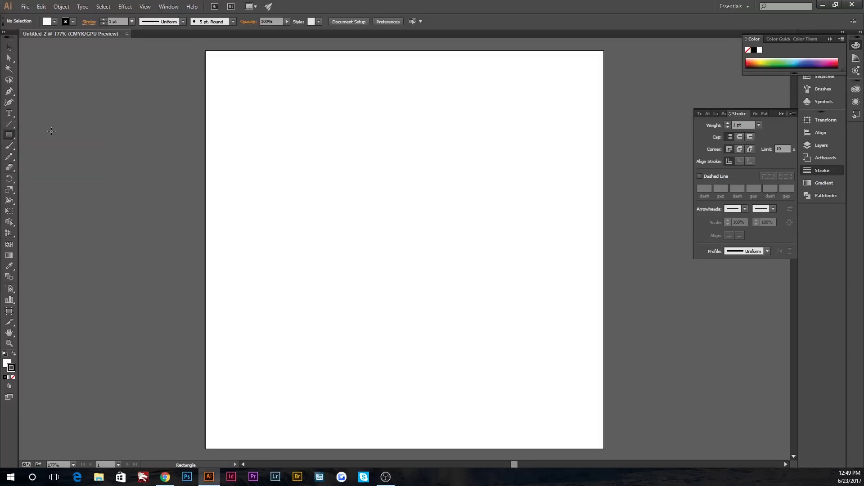
drag(206, 51, 604, 449)
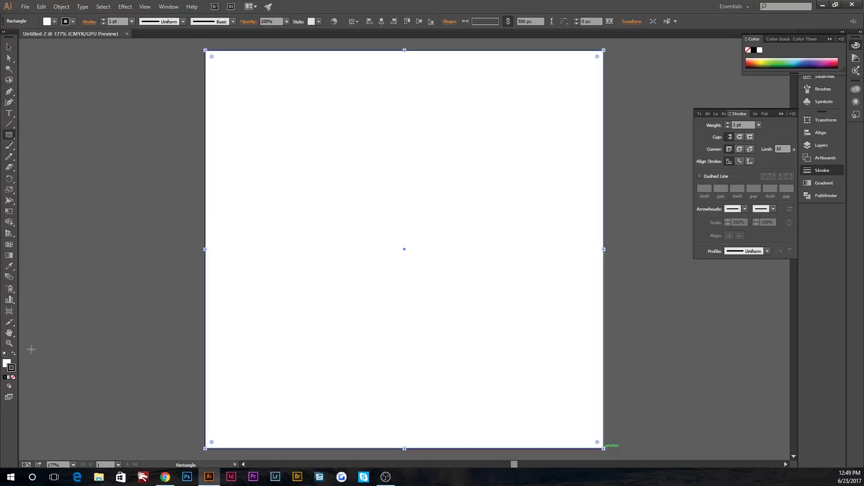
key(shift+x)
click(72, 22)
click(6, 36)
key(v)
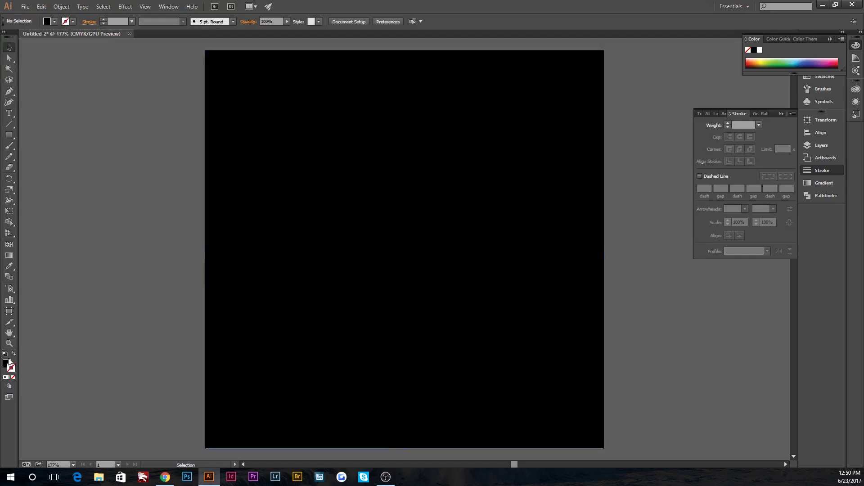
Fill the background rectangle with dark blue-grey #2D2C2C
double_click(8, 363)
click(547, 177)
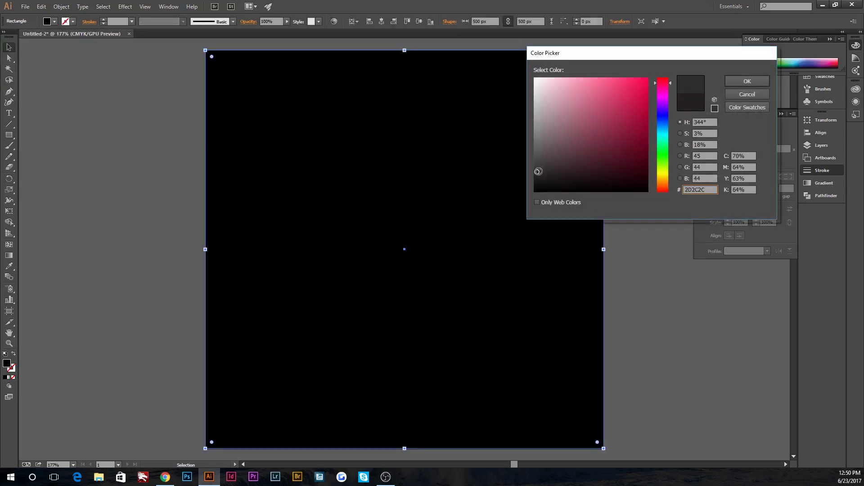
click(747, 81)
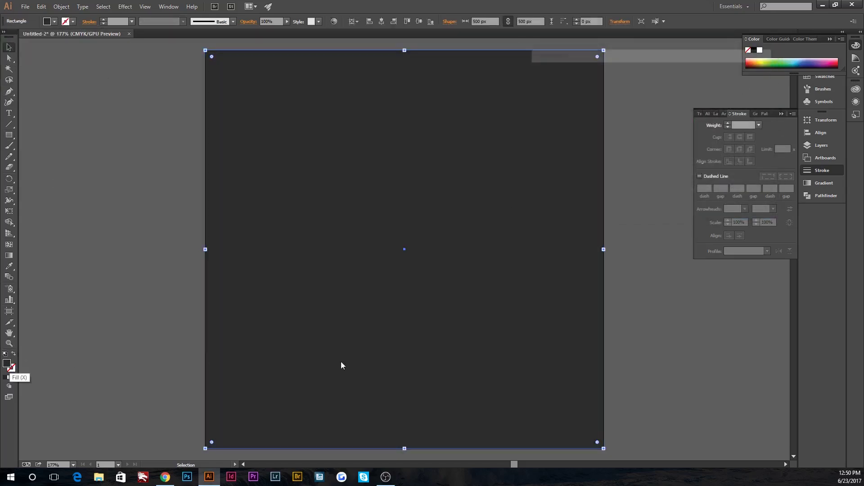
double_click(7, 363)
click(747, 81)
click(707, 93)
Lock the background rectangle in place via Object > Lock > Selection
click(335, 96)
click(61, 6)
click(72, 59)
click(196, 59)
Draw a large 370 px circle on top of the background
click(9, 135)
click(36, 157)
drag(301, 122, 509, 418)
Centre the circle on the artboard and swap its fill and stroke
click(381, 21)
click(419, 21)
click(12, 355)
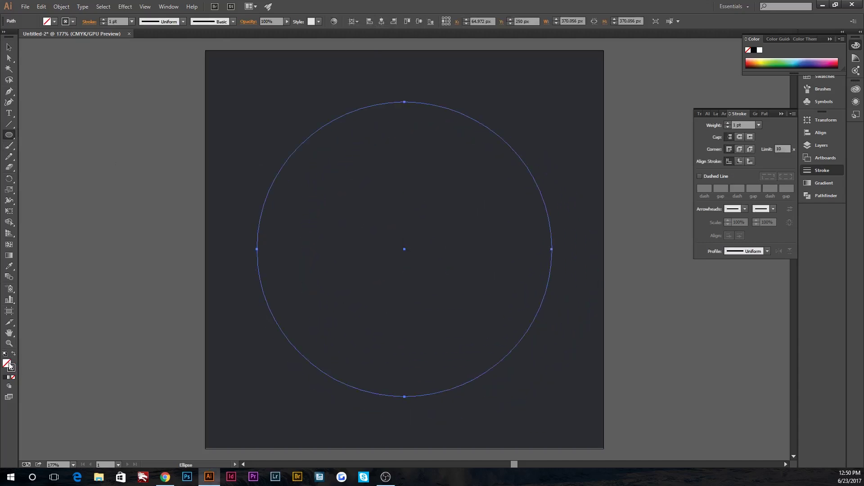
Colour the circle's outline green 429B46
double_click(11, 368)
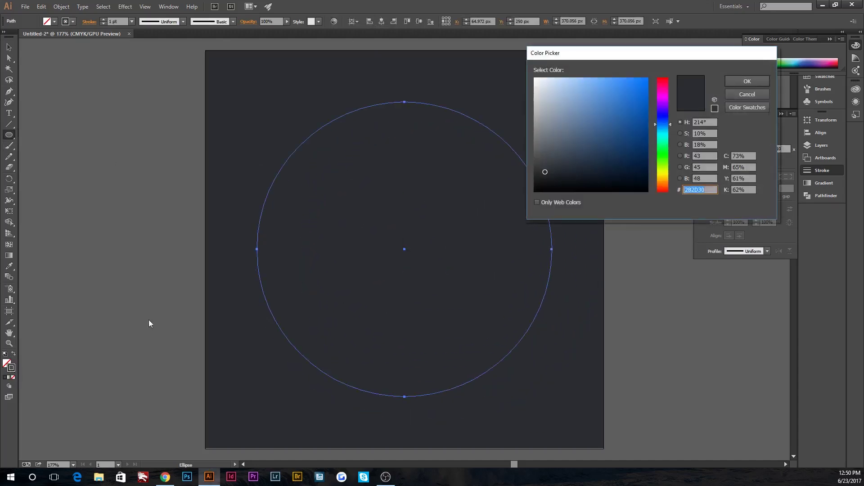
click(664, 153)
click(625, 124)
click(608, 120)
mouse_move(606, 110)
mouse_down()
mouse_move(590, 110)
mouse_move(604, 114)
mouse_move(601, 122)
mouse_up()
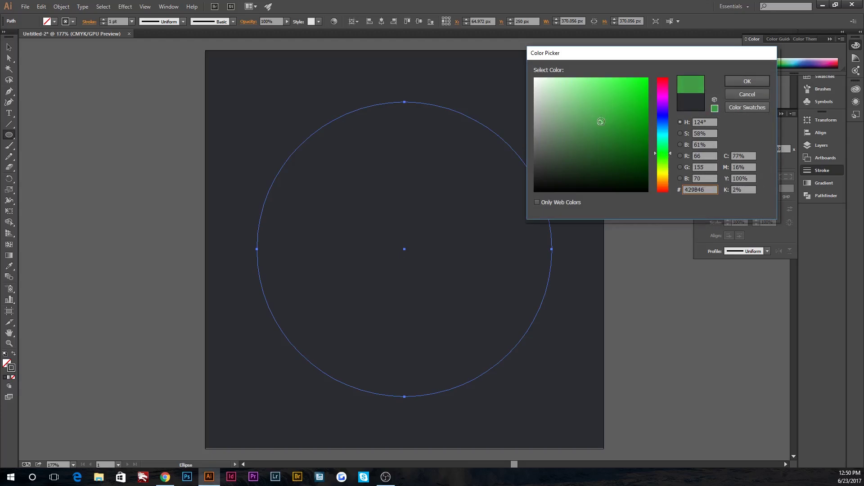
click(751, 84)
Set the outline weight to 5 pt and enlarge the circle to about 401 px
click(103, 22)
click(103, 22)
click(104, 22)
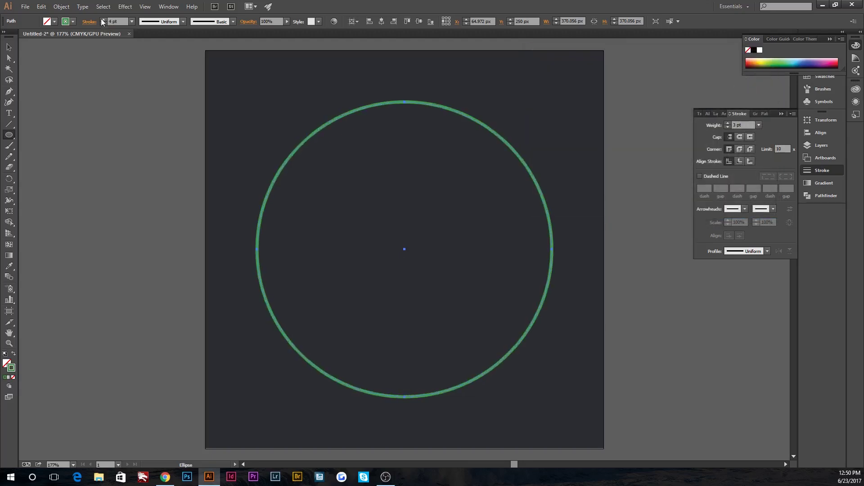
click(103, 21)
key(v)
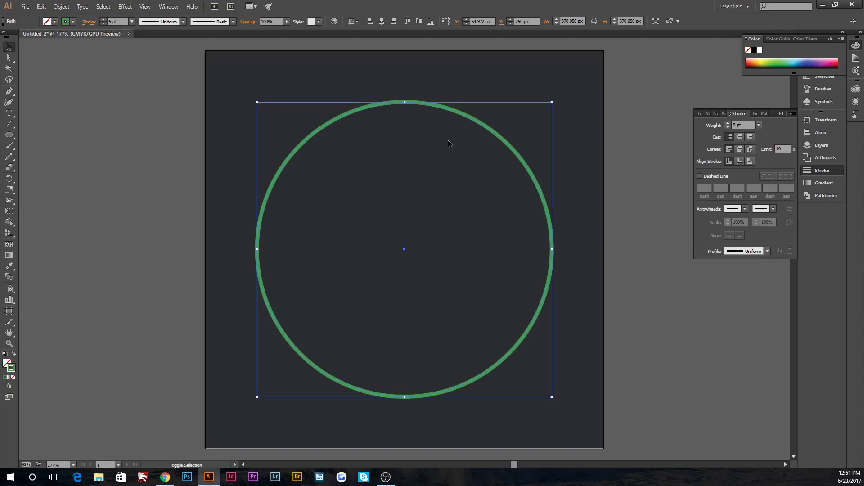
drag(552, 102, 564, 90)
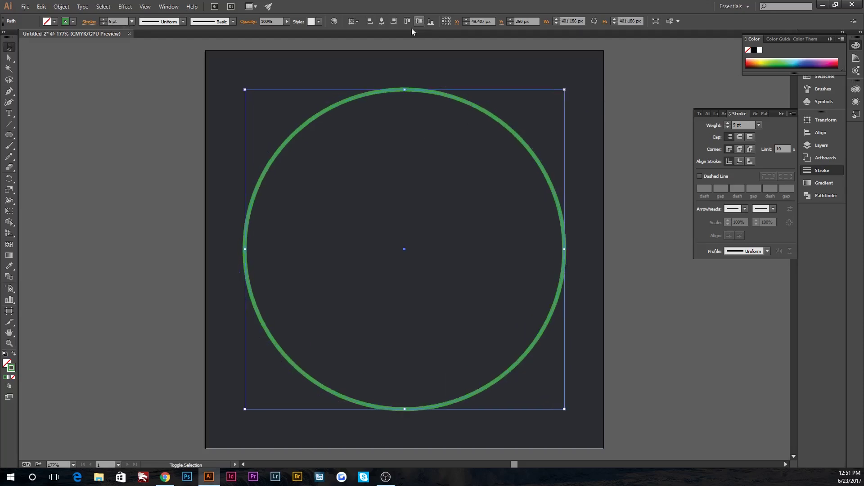
Deselect the ring and begin a smaller circle inside it
key(alt+Tab)
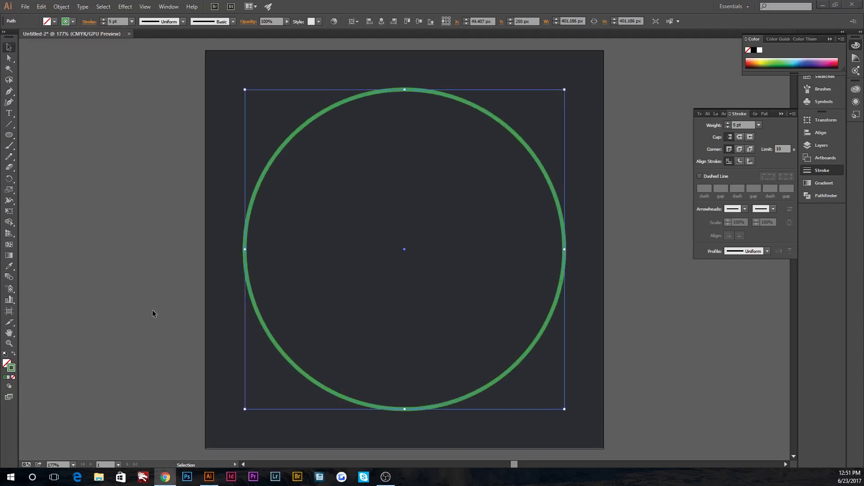
click(309, 275)
click(272, 165)
click(270, 197)
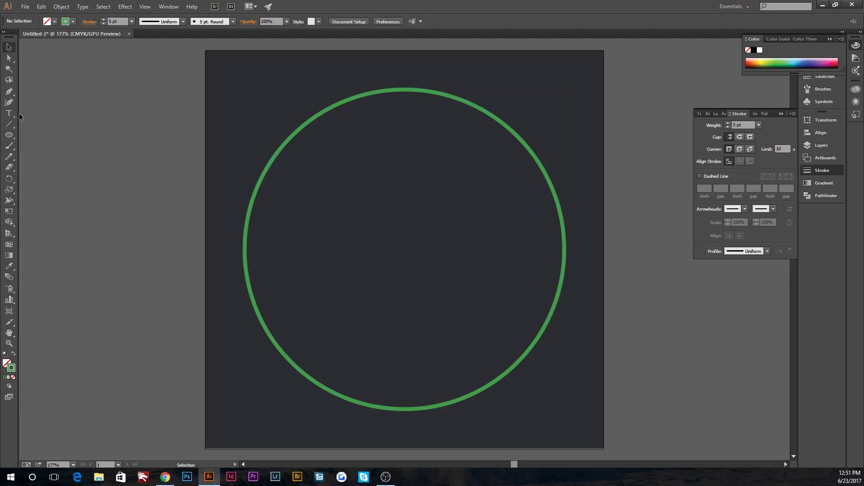
drag(9, 135, 45, 156)
Draw a smaller solid green circle inside the ring and enlarge it slightly
drag(347, 172, 457, 282)
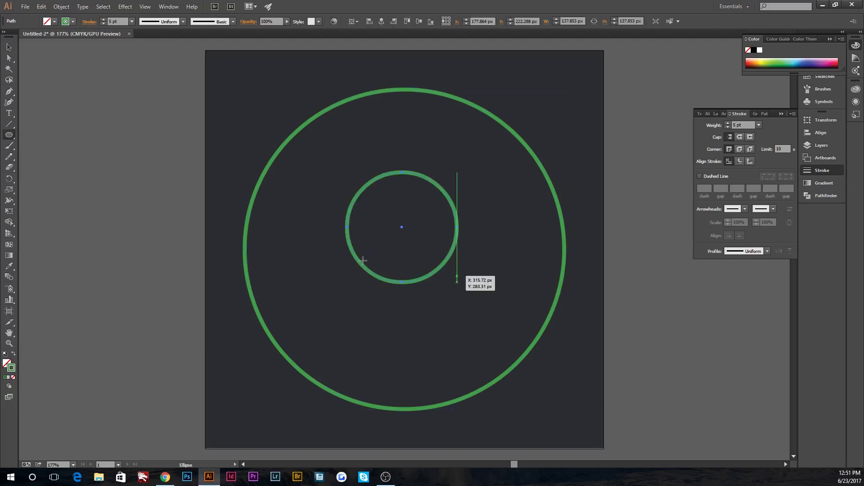
click(14, 354)
key(v)
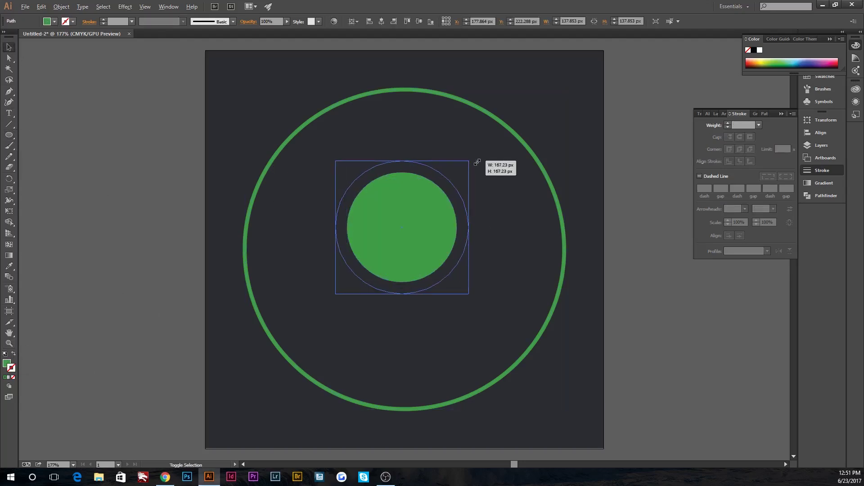
drag(457, 172, 467, 161)
Try erasing the green circle's lower part, then undo the attempt
key(shift+e)
double_click(9, 166)
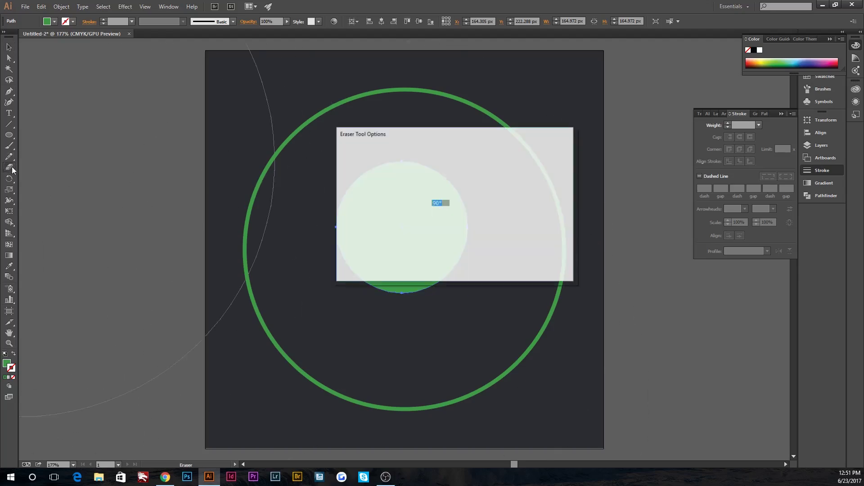
click(503, 262)
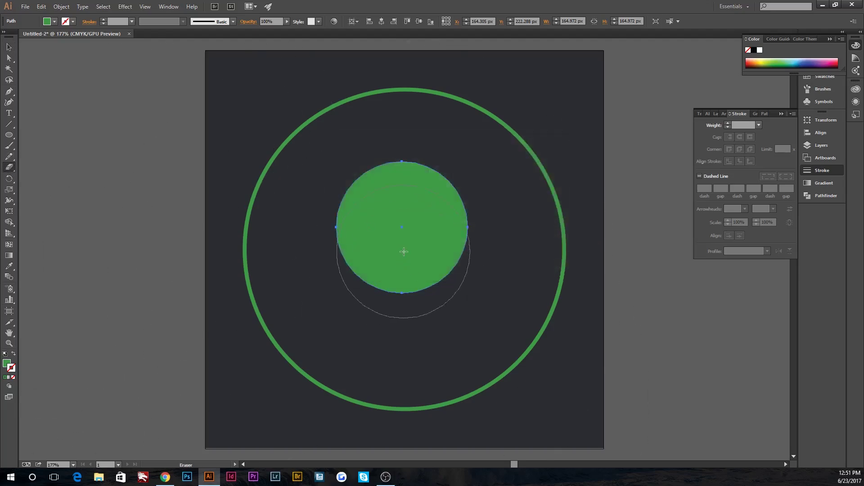
double_click(8, 167)
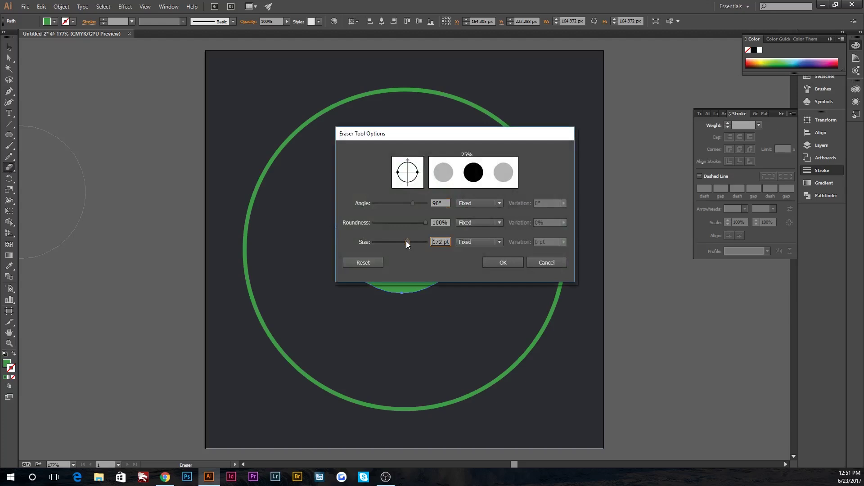
click(503, 262)
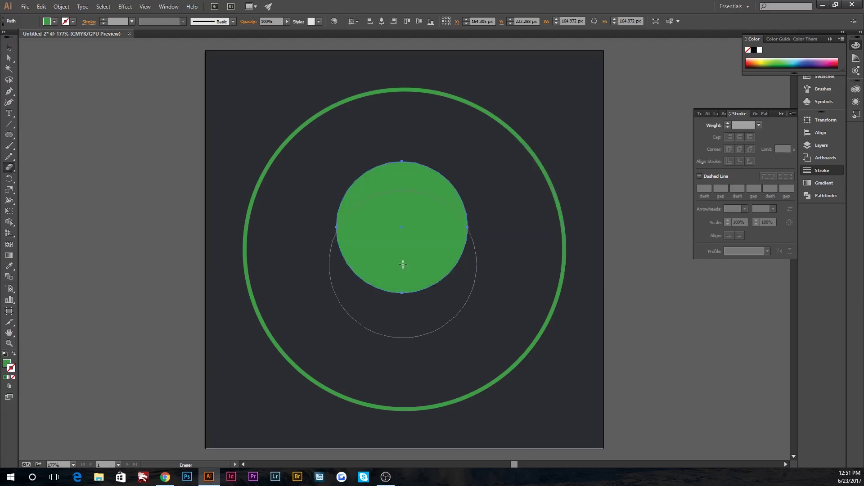
click(404, 266)
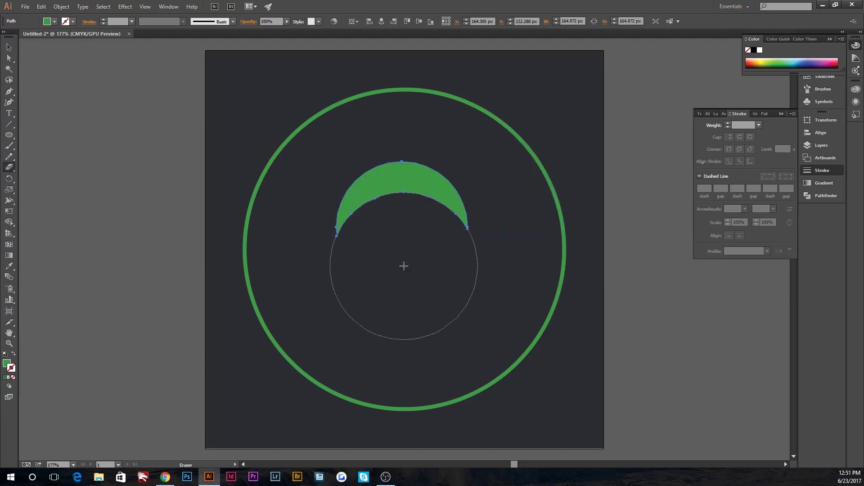
key(ctrl+z)
Set the eraser to 190 pt, erase the circle's lower part, and swap the crescent to an outline
double_click(8, 168)
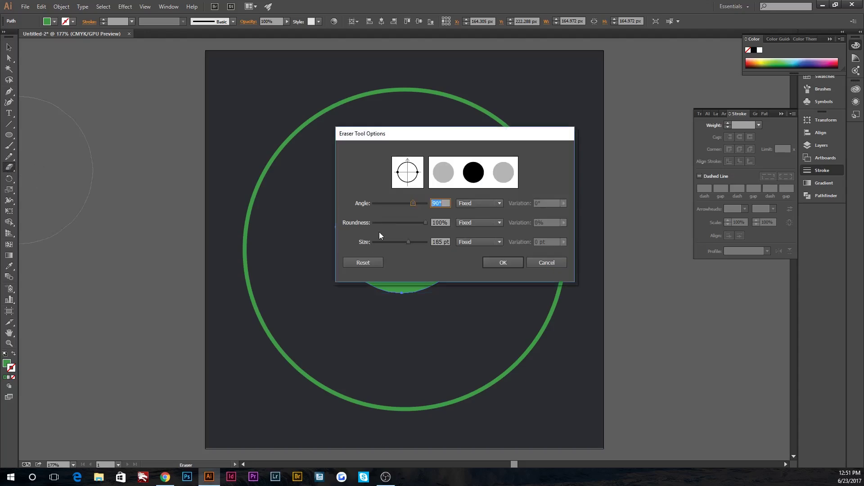
drag(407, 243, 408, 242)
click(502, 263)
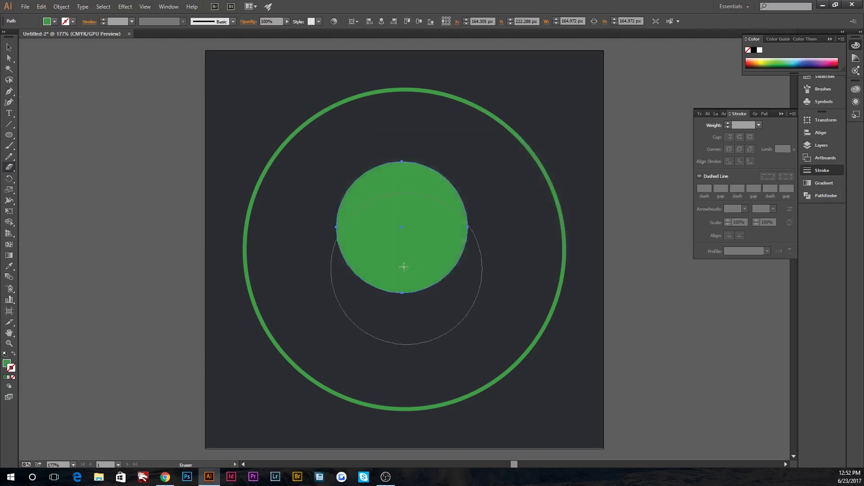
double_click(9, 167)
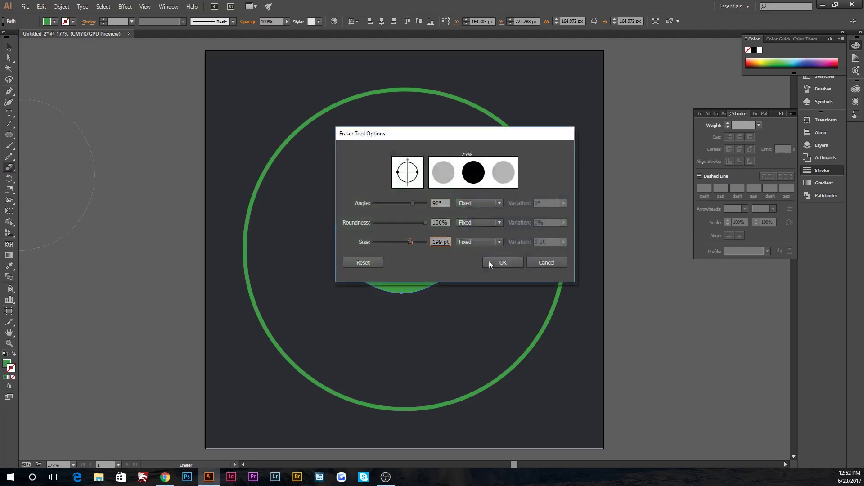
click(495, 262)
click(403, 270)
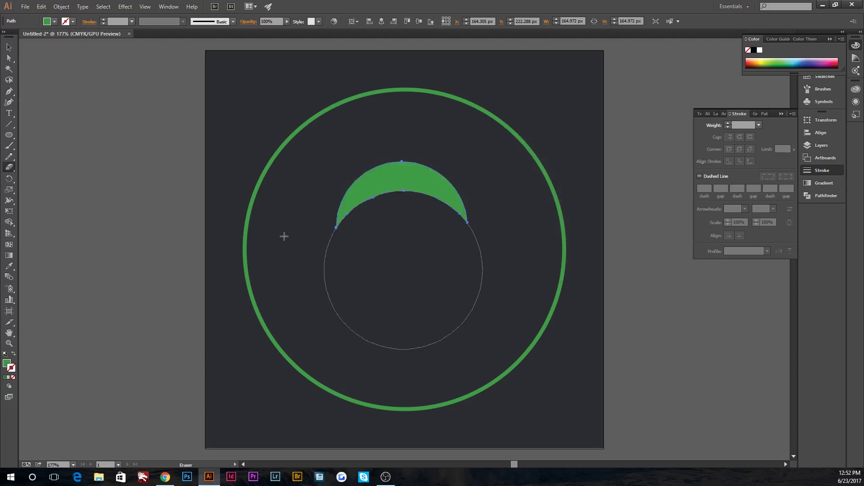
key(v)
key(shift+x)
Give the crescent a 5 pt green outline matching the ring
click(244, 233)
click(350, 186)
click(103, 19)
click(103, 19)
click(286, 149)
Remove the inner-curve kink and reshape the crescent's inner edge into a smooth arc
scroll(389, 209, up, 4)
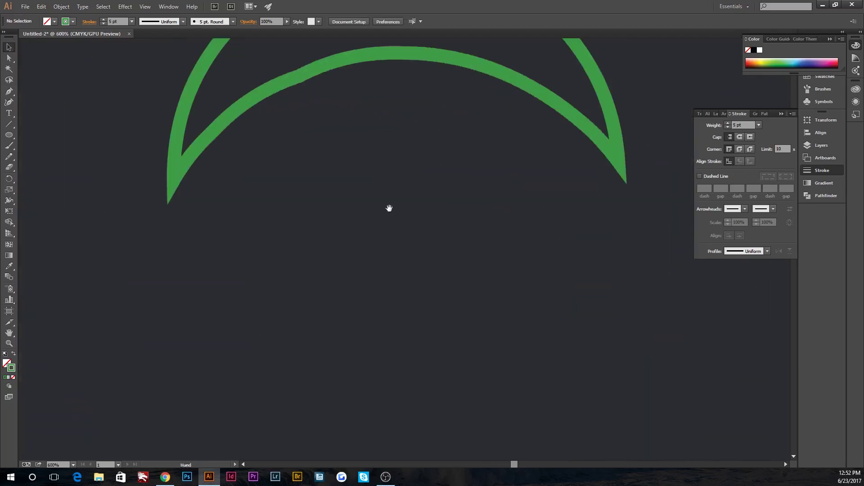
drag(9, 92, 36, 113)
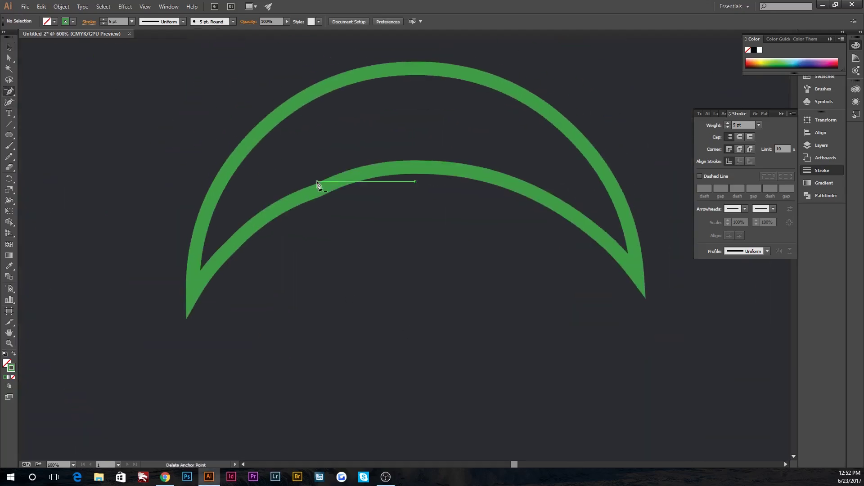
click(276, 116)
key(shift+grave)
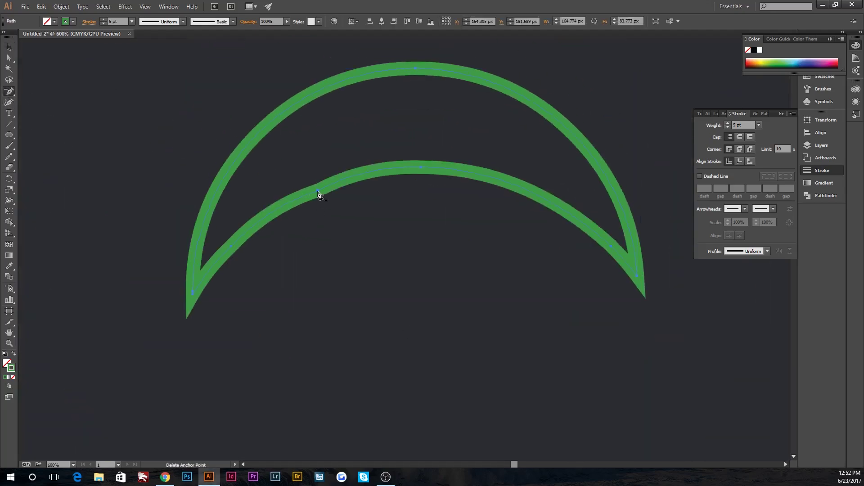
click(319, 194)
key(Delete)
drag(322, 189, 322, 189)
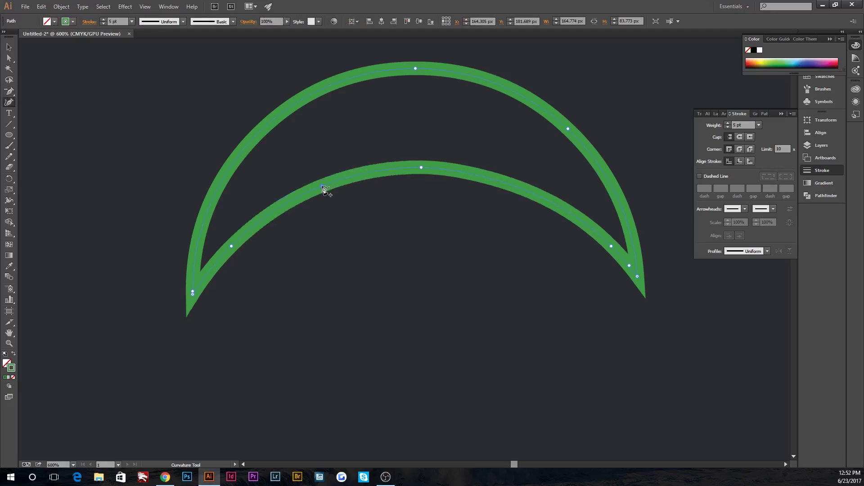
click(9, 47)
click(82, 102)
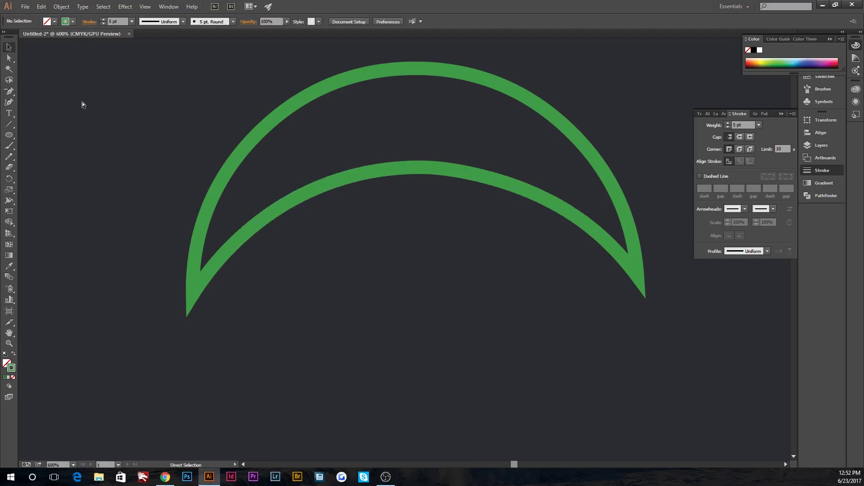
key(ctrl+minus)
key(ctrl+minus)
click(511, 250)
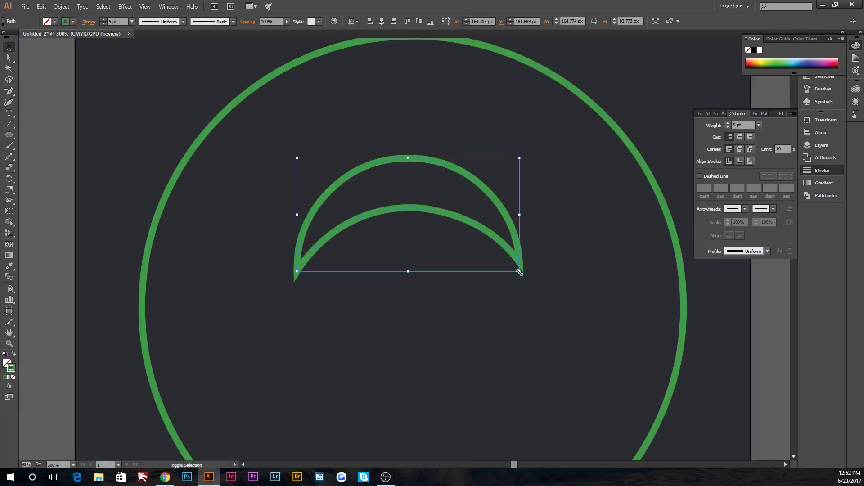
Shrink and reposition the crescent, then fan out rotated copies into three stacked leaves
drag(521, 270, 478, 251)
mouse_move(380, 222)
mouse_down()
mouse_move(528, 200)
mouse_move(497, 253)
mouse_up()
mouse_move(633, 294)
mouse_down()
mouse_move(648, 319)
mouse_move(637, 333)
mouse_up()
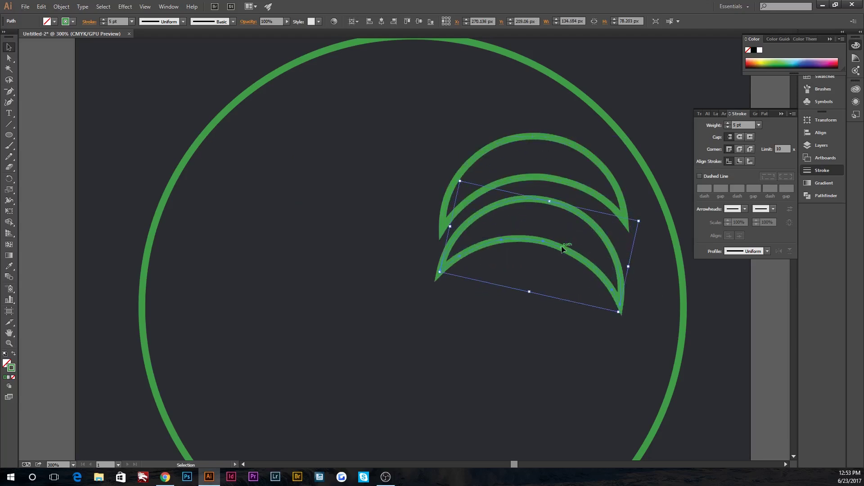
drag(578, 249, 570, 245)
click(618, 190)
mouse_move(632, 198)
mouse_down()
mouse_move(600, 181)
mouse_move(537, 174)
mouse_up()
drag(595, 118, 581, 109)
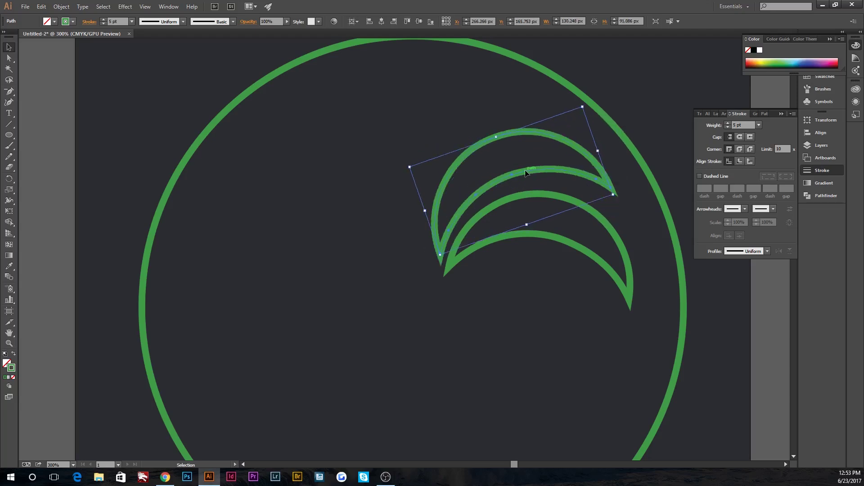
drag(522, 169, 518, 171)
click(606, 166)
Duplicate the leaves to the left and reflect them across the vertical axis
click(431, 224)
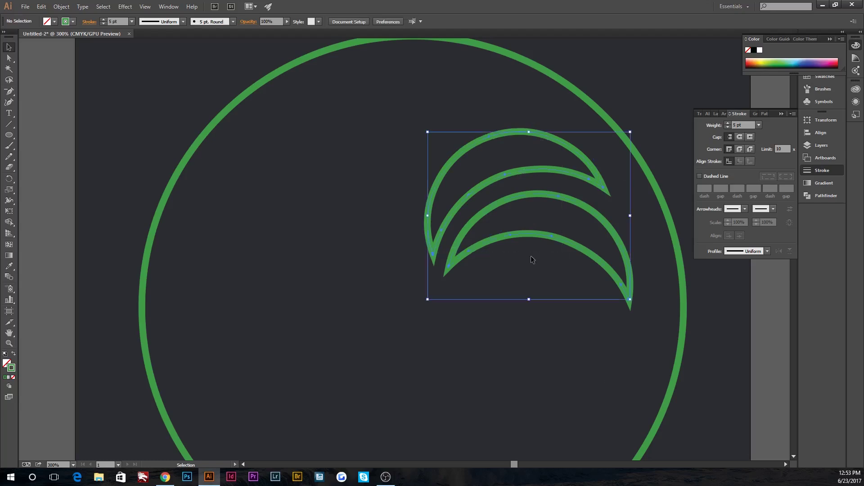
drag(477, 251, 243, 283)
click(61, 7)
click(62, 7)
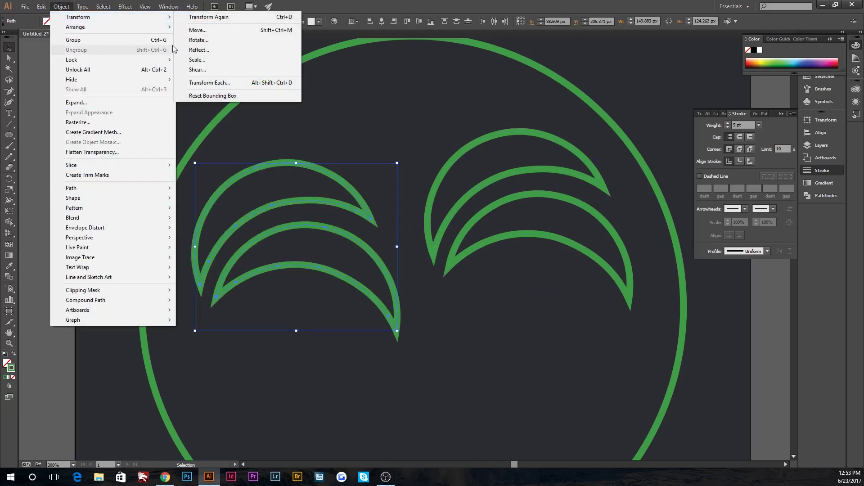
click(192, 45)
key(Return)
Move the mirrored leaves up and right so their tips meet near the centre
click(386, 166)
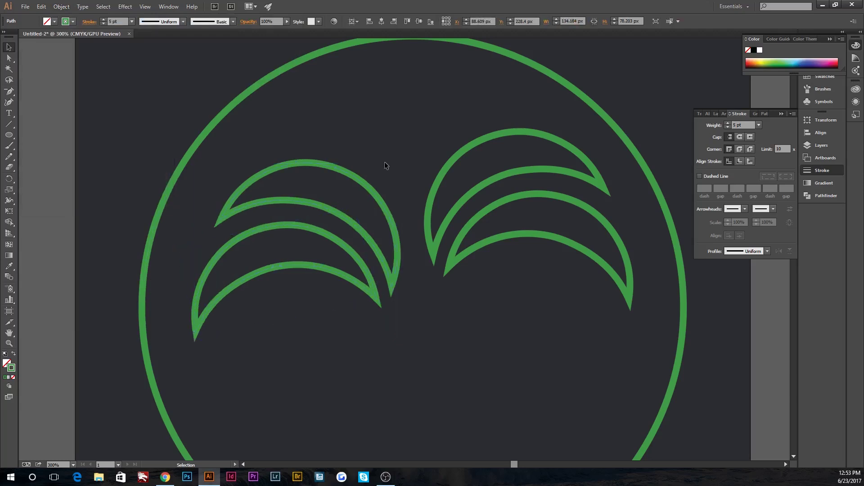
drag(367, 289, 382, 263)
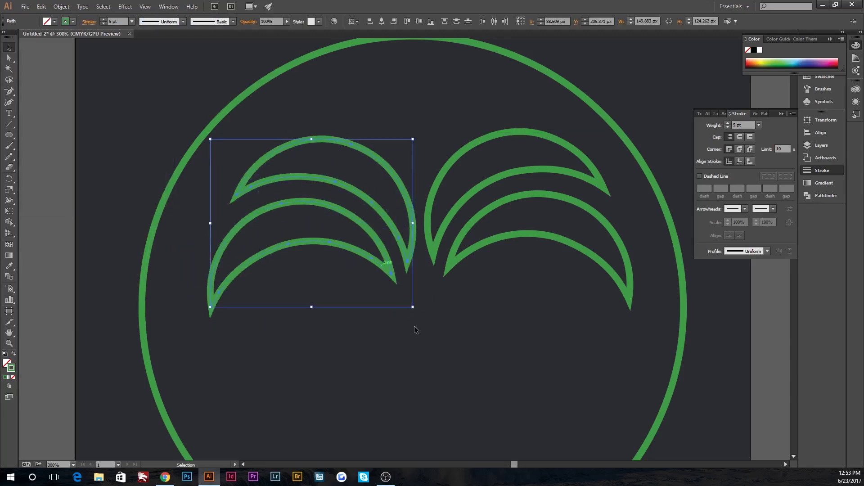
click(417, 326)
Nudge the left leaves up and left so their bases meet the right leaves
key(ctrl+plus)
key(ctrl+plus)
key(ctrl+plus)
drag(425, 354, 386, 299)
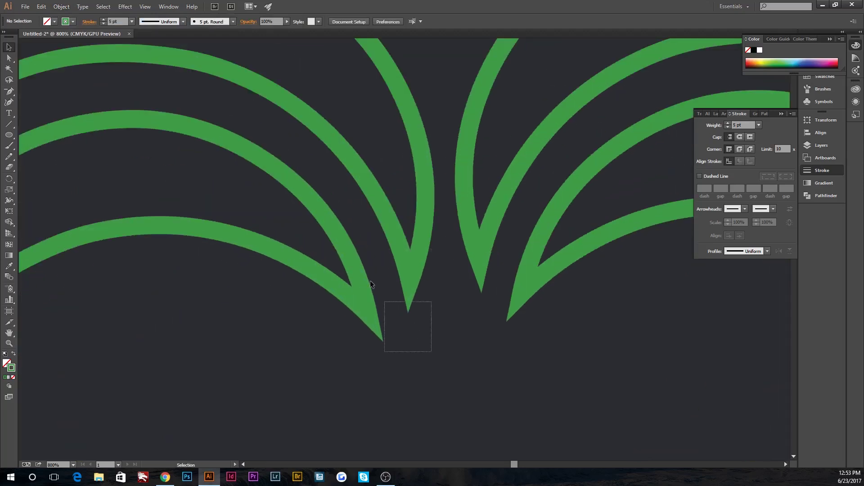
key(v)
mouse_move(424, 354)
mouse_down()
mouse_move(351, 245)
mouse_move(418, 266)
mouse_up()
drag(376, 306, 378, 292)
key(Up)
key(Up)
key(Left)
key(Left)
key(Up)
key(Left)
key(Left)
key(Left)
key(Left)
key(Left)
Draw a straight vertical trunk line below the leaves
click(466, 414)
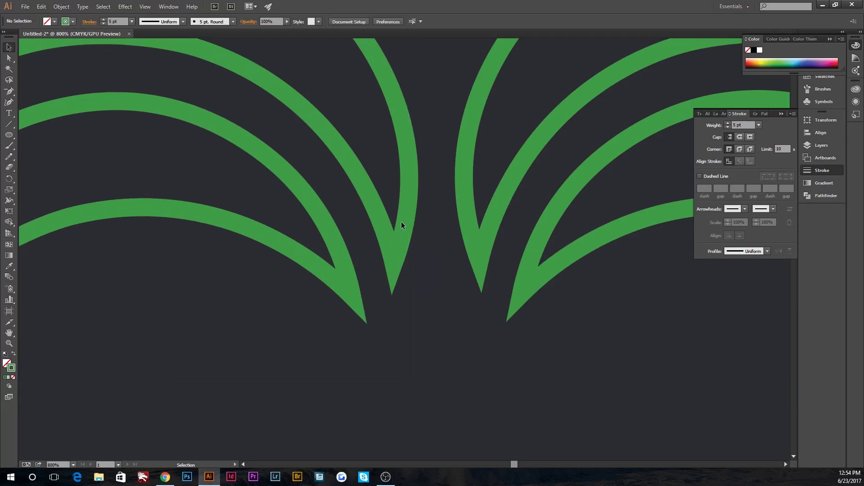
key(ctrl+minus)
key(ctrl+minus)
key(ctrl+minus)
key(ctrl+minus)
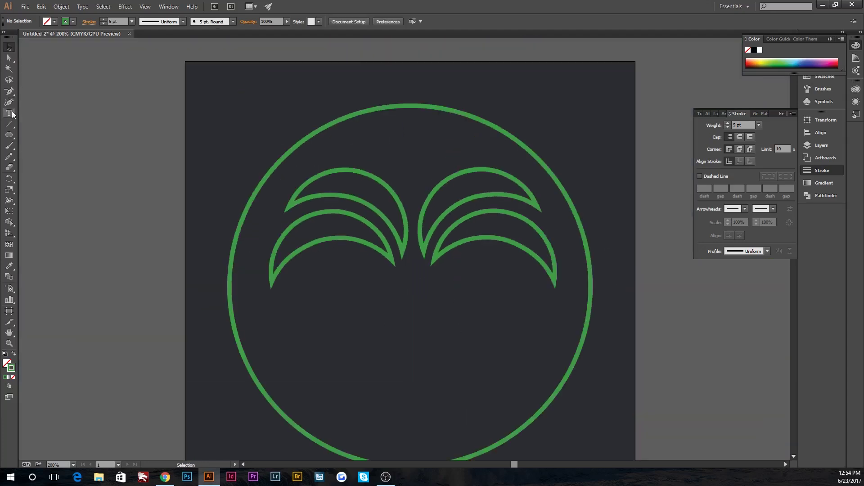
drag(410, 259, 410, 386)
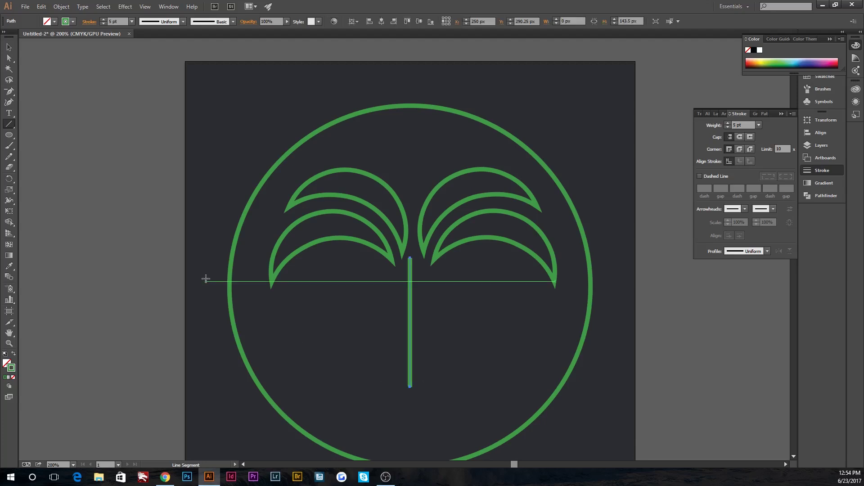
Bend the trunk line into a curve toward the right
click(9, 102)
mouse_move(410, 321)
mouse_down()
mouse_move(418, 319)
mouse_move(411, 320)
mouse_up()
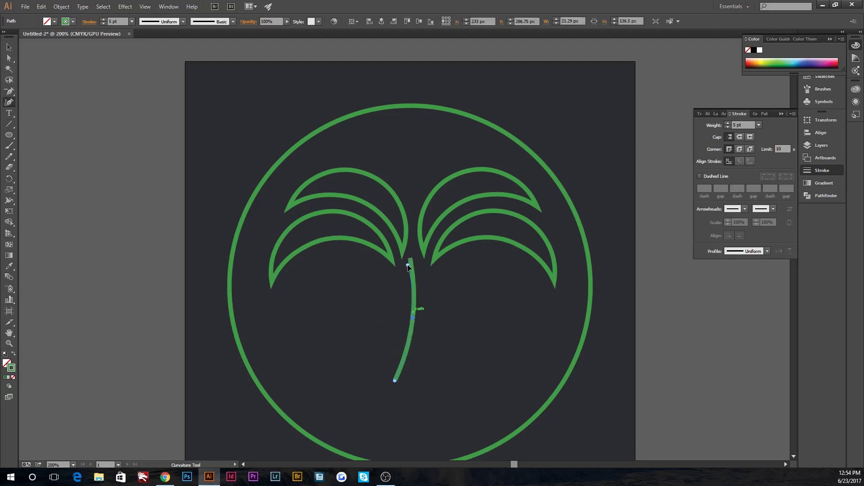
click(9, 47)
click(387, 332)
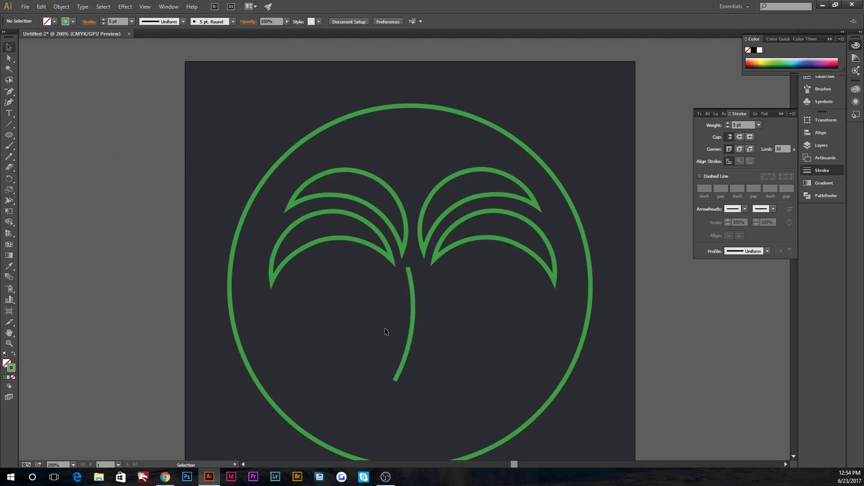
Duplicate the curved trunk to the right as a second trunk line
mouse_move(423, 325)
mouse_down()
mouse_move(437, 325)
mouse_move(405, 325)
mouse_up()
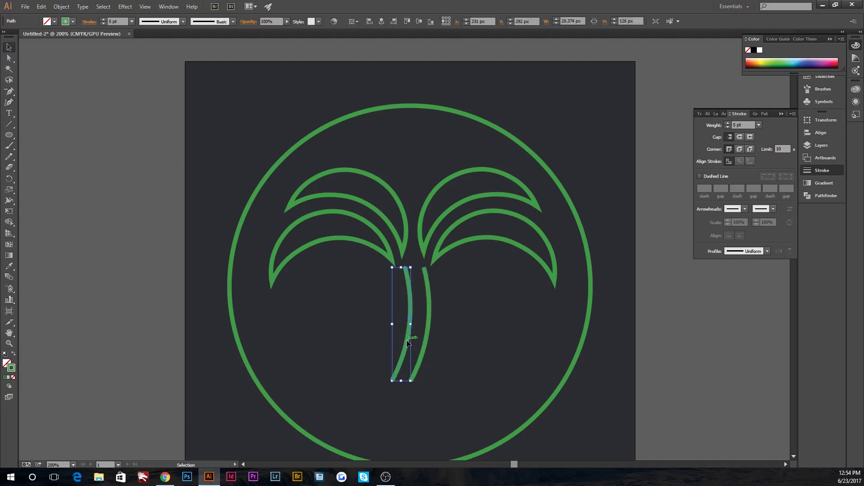
click(469, 339)
key(ctrl+plus)
key(ctrl+plus)
key(ctrl+plus)
drag(347, 264, 421, 296)
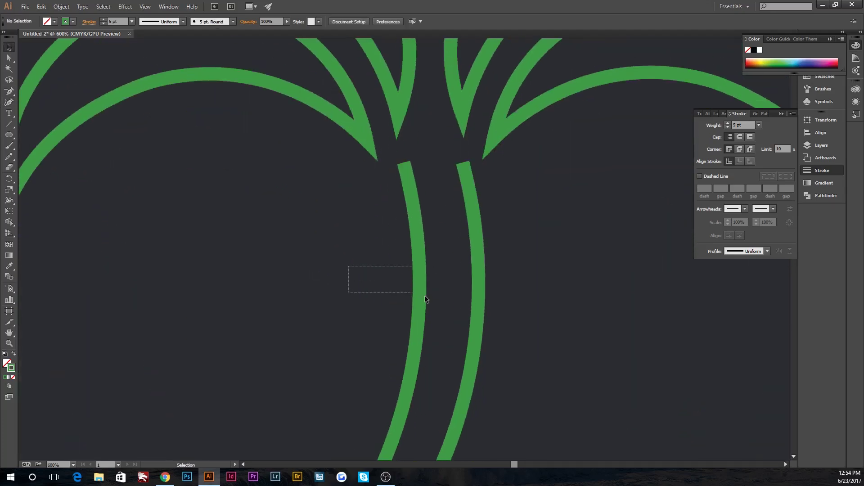
click(121, 151)
Shorten the left trunk from its bottom end
key(shift+grave)
click(404, 162)
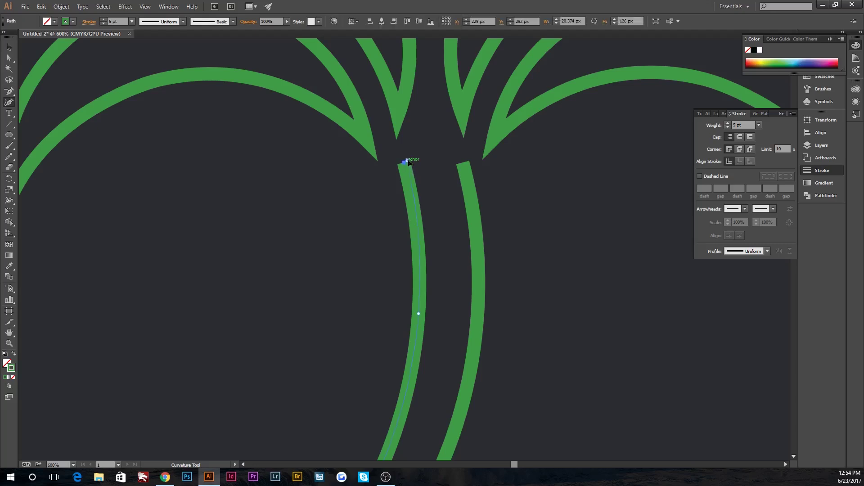
scroll(405, 315, down, 3)
click(373, 391)
drag(373, 391, 386, 347)
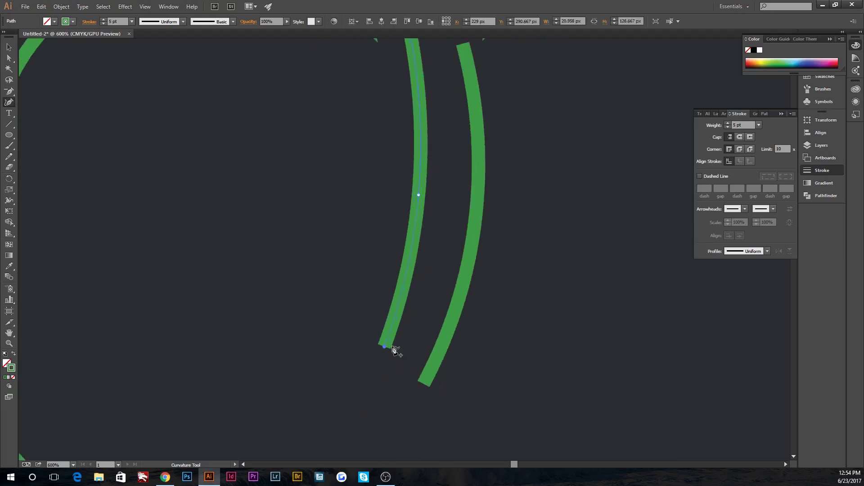
key(ctrl+minus)
key(ctrl+minus)
Adjust the right trunk's end points so both trunks match in length
click(397, 283)
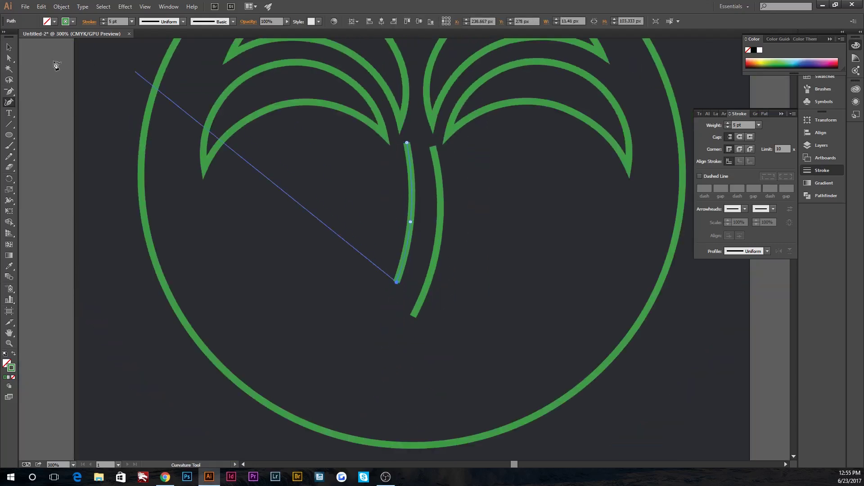
click(428, 144)
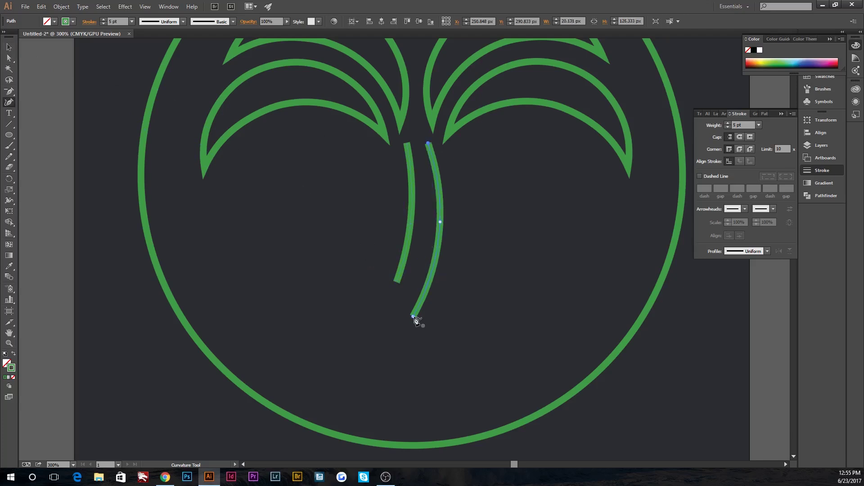
click(423, 283)
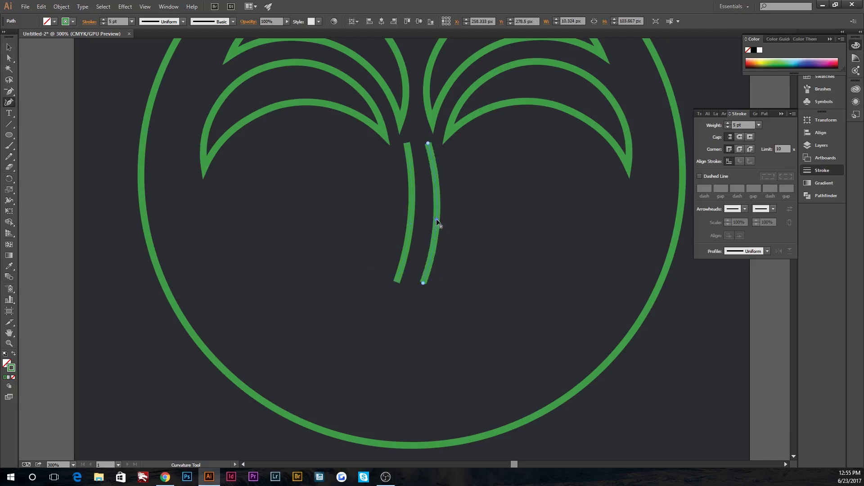
click(429, 144)
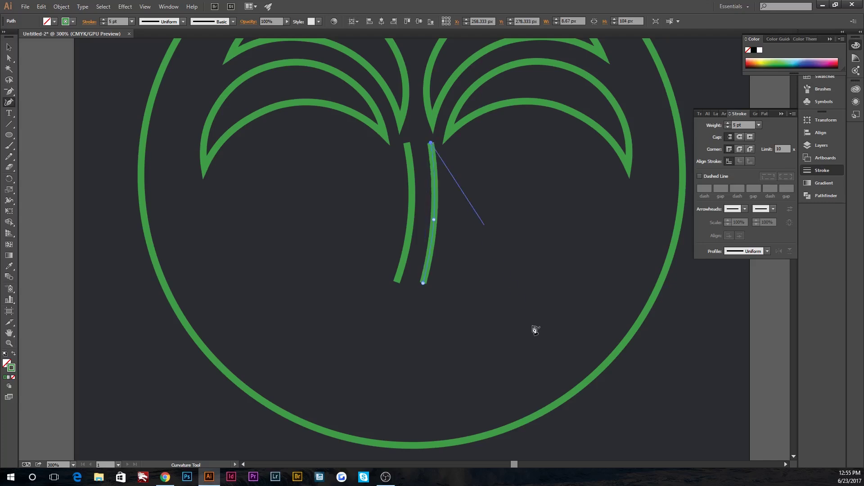
click(9, 47)
drag(387, 209, 450, 221)
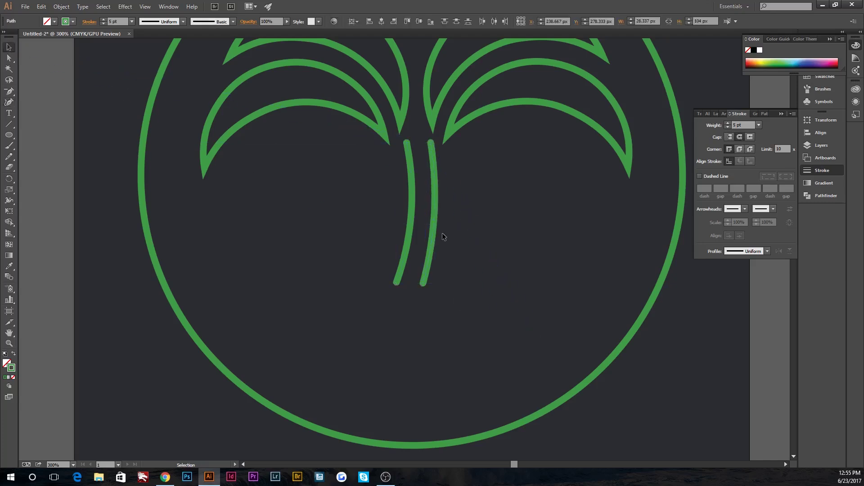
scroll(442, 236, up, 3)
key(a)
drag(263, 81, 487, 179)
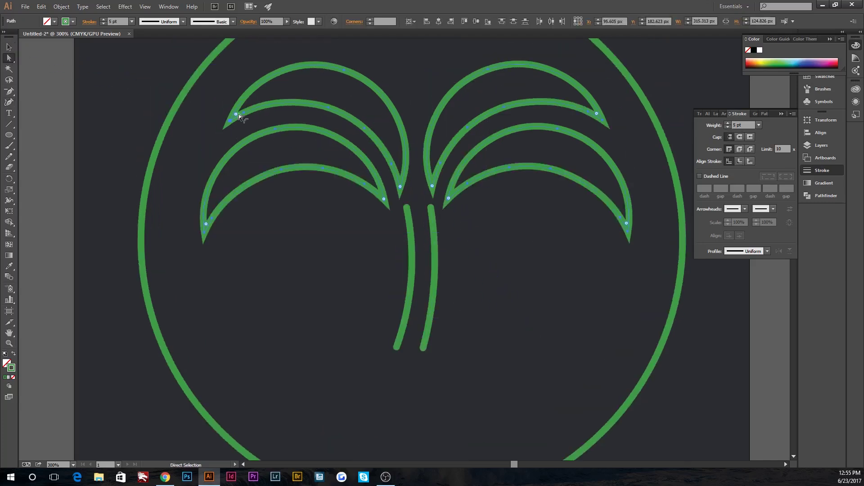
Select the lower-left palm leaf for anchor-point editing, then deselect it and zoom out
key(v)
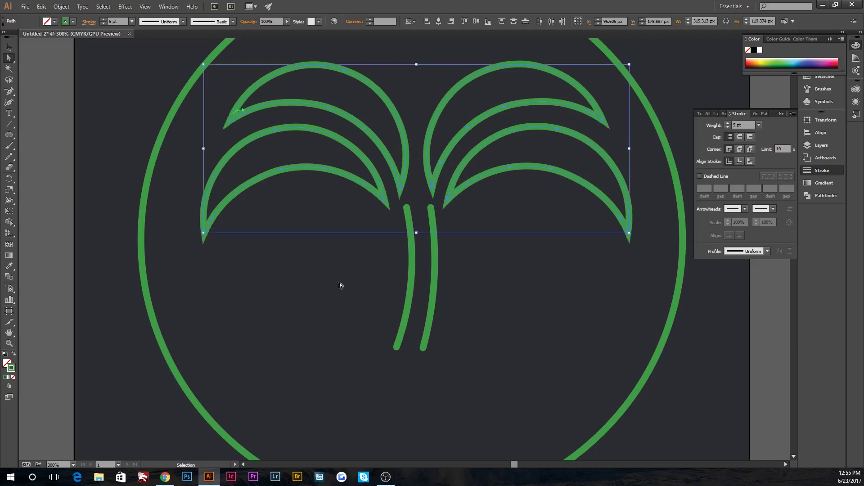
click(294, 225)
key(a)
key(v)
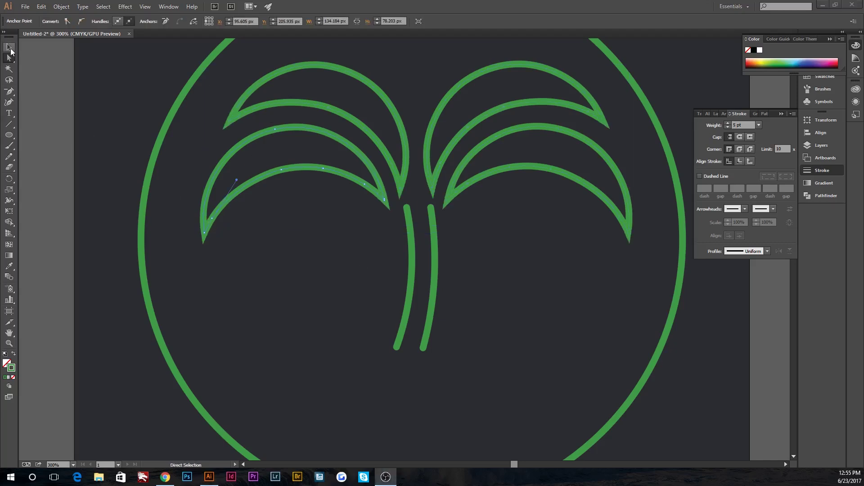
click(250, 183)
key(a)
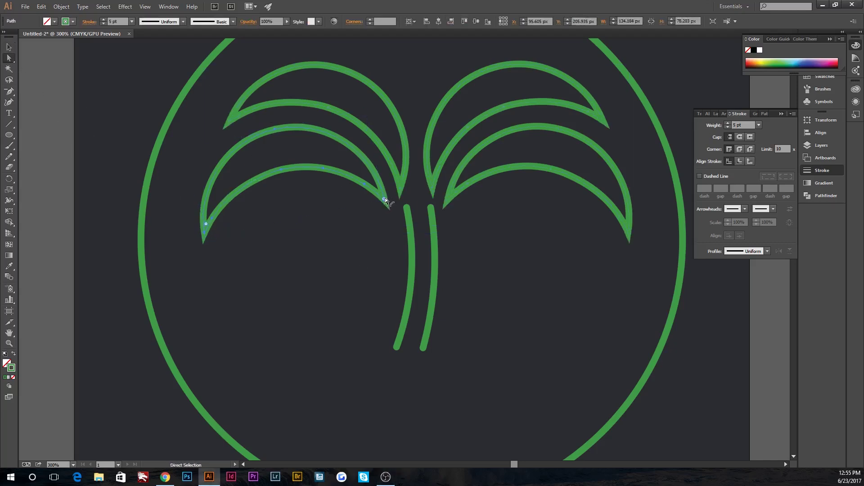
key(v)
click(382, 227)
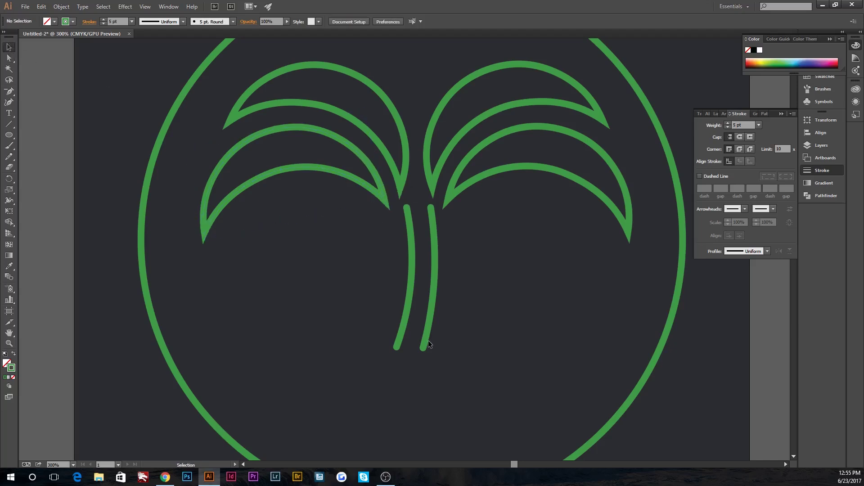
key(a)
key(ctrl+minus)
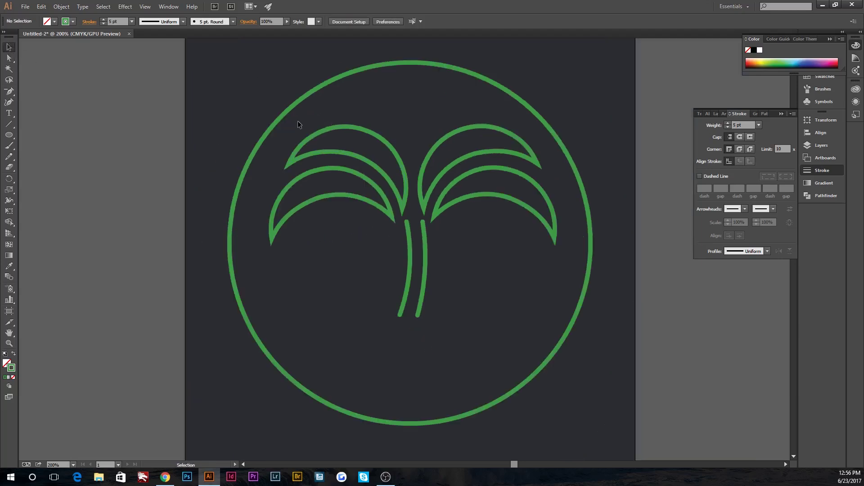
Move the circle aside to reach the palm, then move it back around the tree
key(ctrl+a)
drag(353, 120, 460, 255)
drag(478, 77, 167, 167)
drag(324, 90, 495, 252)
mouse_move(326, 95)
mouse_down()
mouse_move(540, 148)
mouse_move(531, 138)
mouse_up()
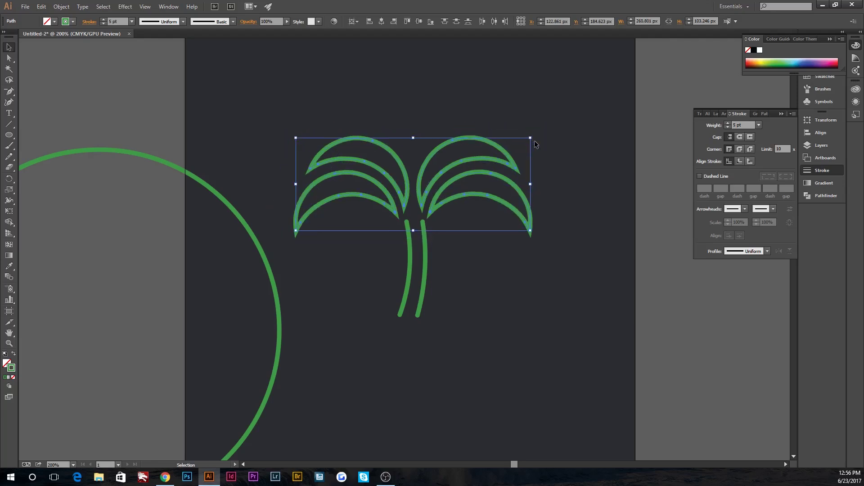
click(526, 271)
drag(245, 220, 556, 132)
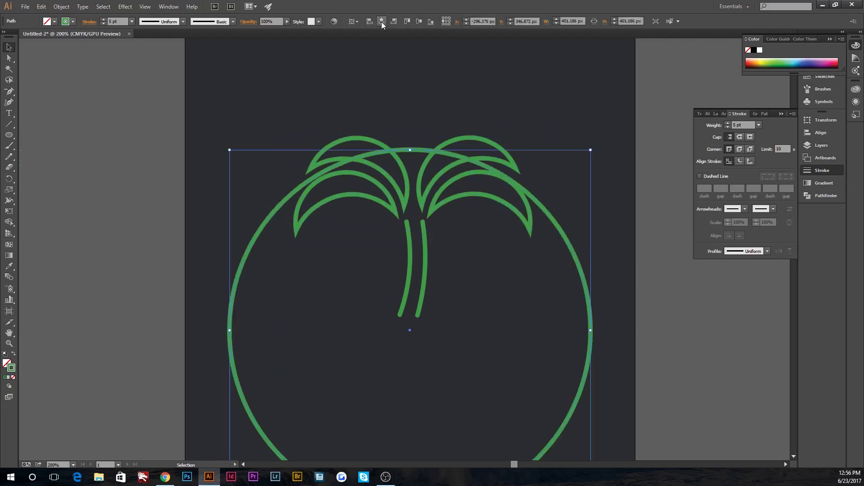
click(479, 85)
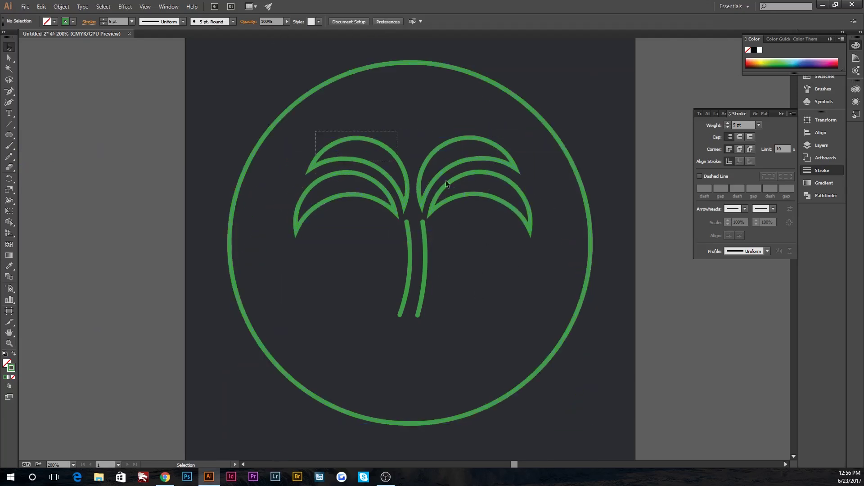
Group the palm leaves and trunks into a single object
drag(446, 184, 475, 200)
drag(529, 141, 525, 141)
drag(506, 232, 448, 270)
right_click(465, 264)
click(484, 305)
Nudge the grouped palm upward and centre it horizontally inside the circle
key(Up)
key(Up)
key(Up)
key(Up)
key(Up)
key(Up)
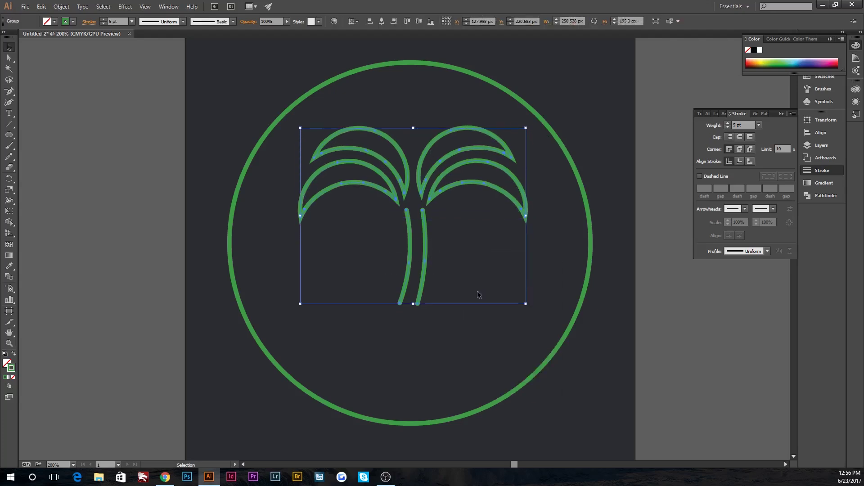
key(Up)
key(Up)
key(Up)
key(Up)
key(Up)
key(Up)
click(382, 21)
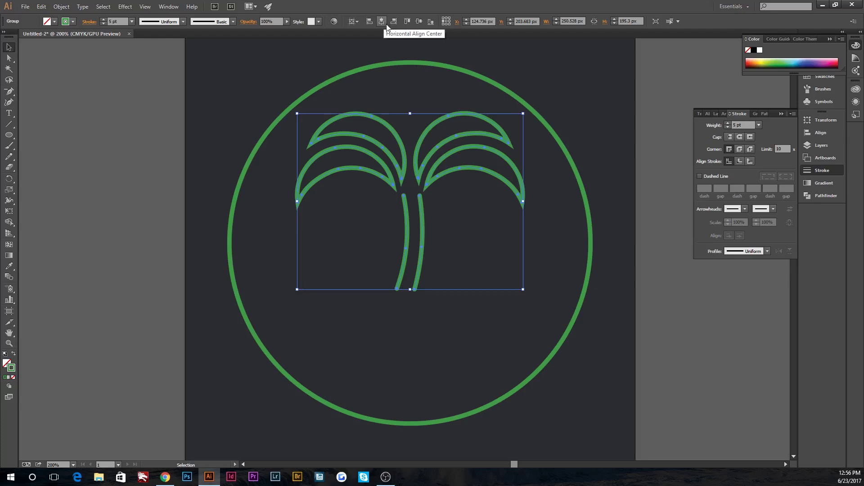
key(Up)
key(Up)
key(Up)
click(529, 75)
click(8, 113)
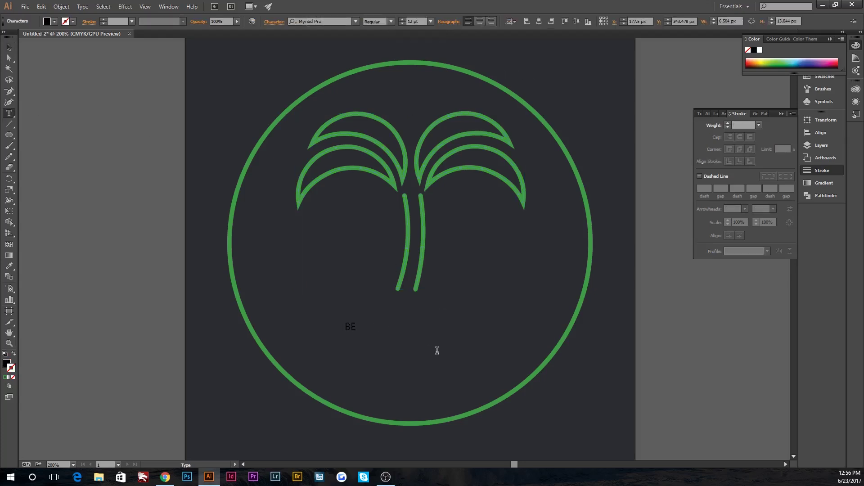
Give the Beach text the palm's green stroke, scale it to about 94 pt, and centre it
click(11, 48)
key(i)
click(409, 228)
key(v)
drag(385, 334, 467, 363)
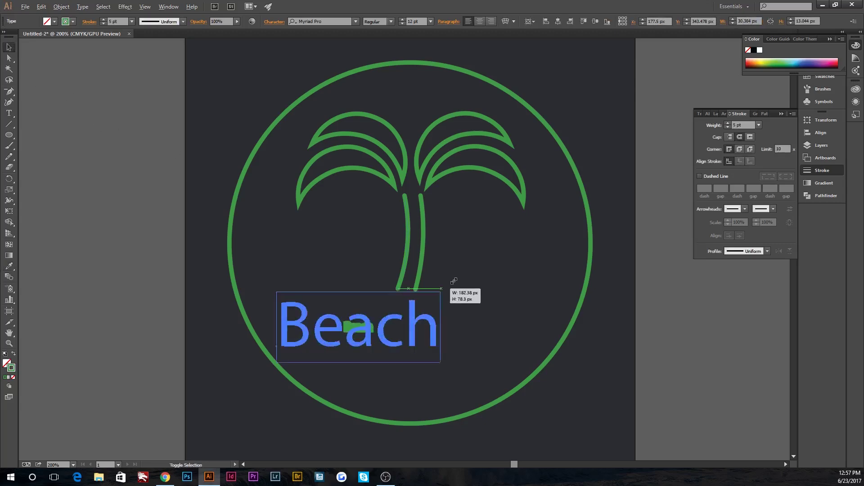
click(558, 21)
Set Beach in the Actonia script font with a 2 pt outline, recentred and nudged up
click(349, 20)
scroll(407, 59, up, 5)
scroll(407, 59, up, 10)
click(407, 58)
click(103, 24)
click(558, 21)
key(Up)
key(Up)
key(Up)
key(Up)
key(Up)
key(Up)
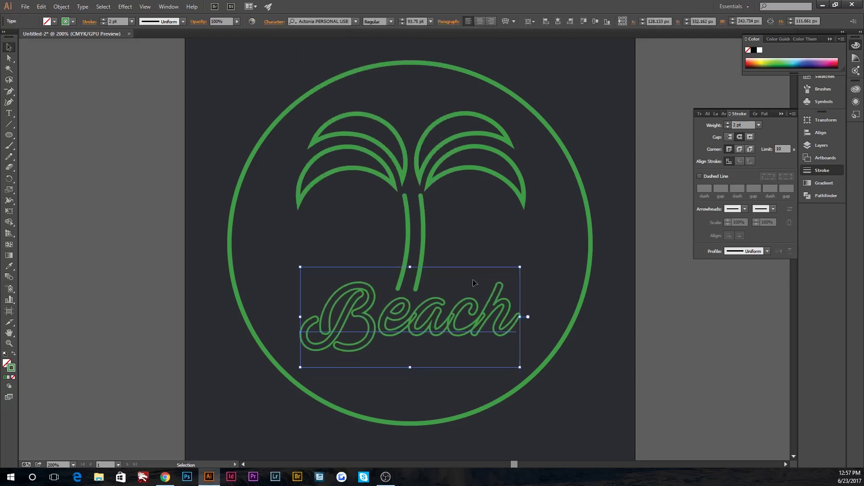
Select the Beach text, palm and all artwork, opening and dismissing their context menus
click(609, 123)
click(490, 333)
click(400, 241)
right_click(463, 241)
click(398, 243)
key(ctrl+a)
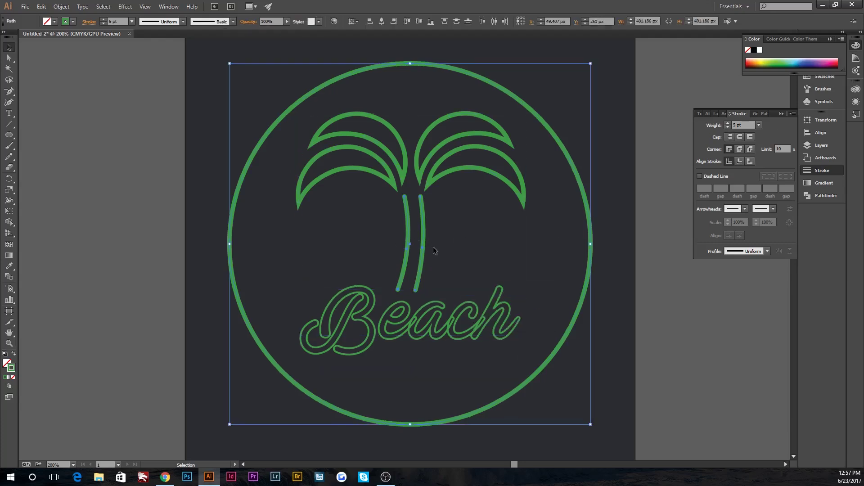
right_click(619, 128)
click(611, 106)
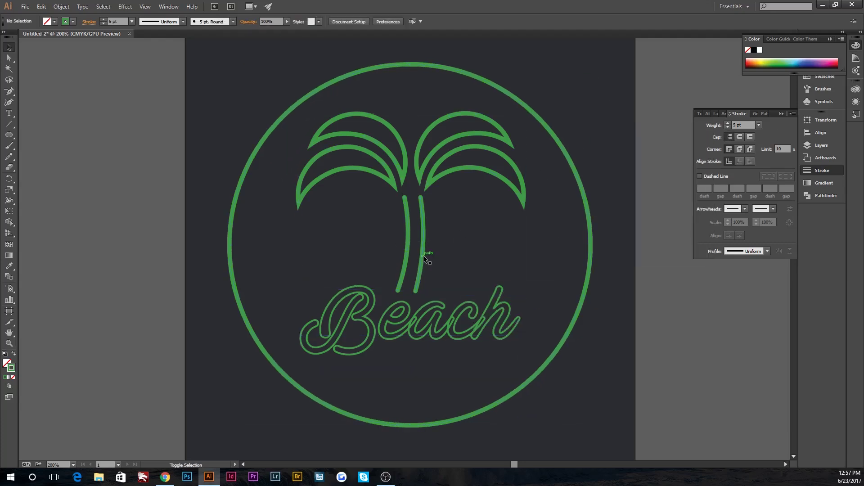
Inspect the palm's trunk and fronds, then move Beach down slightly
click(404, 255)
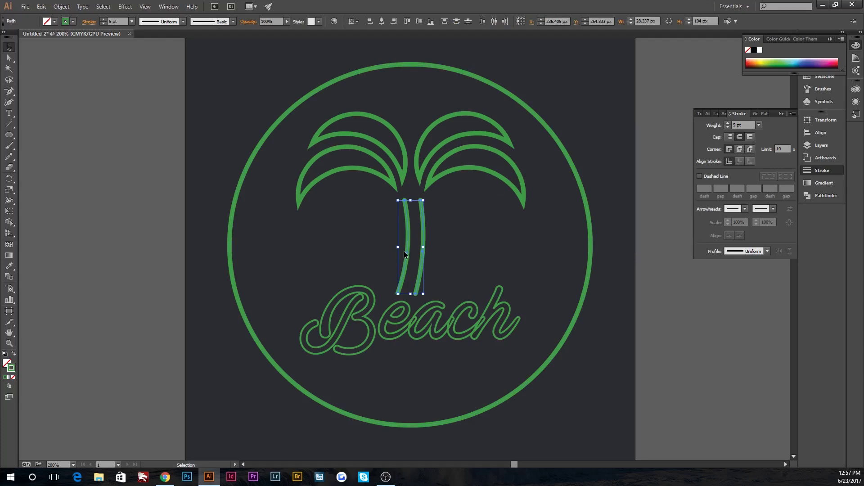
click(405, 163)
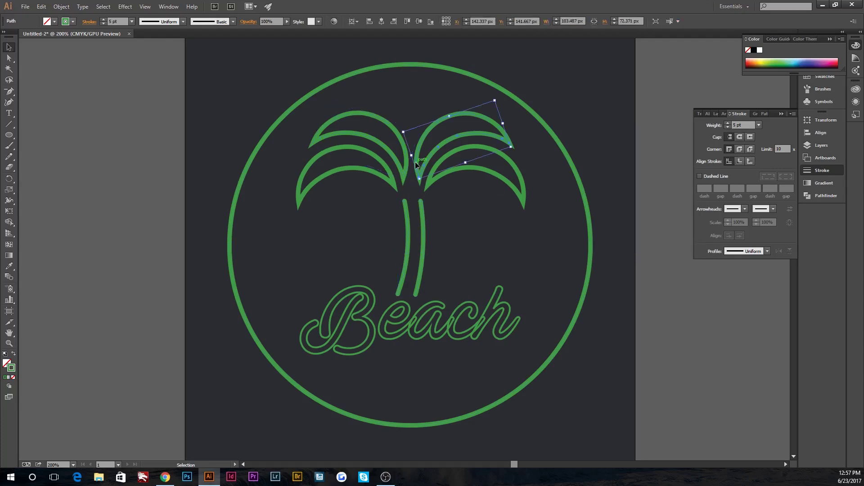
click(426, 184)
click(393, 184)
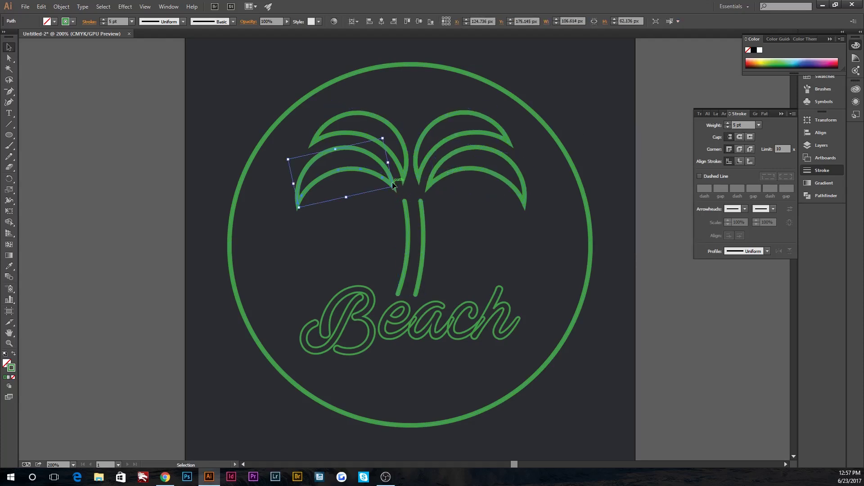
click(446, 178)
click(462, 220)
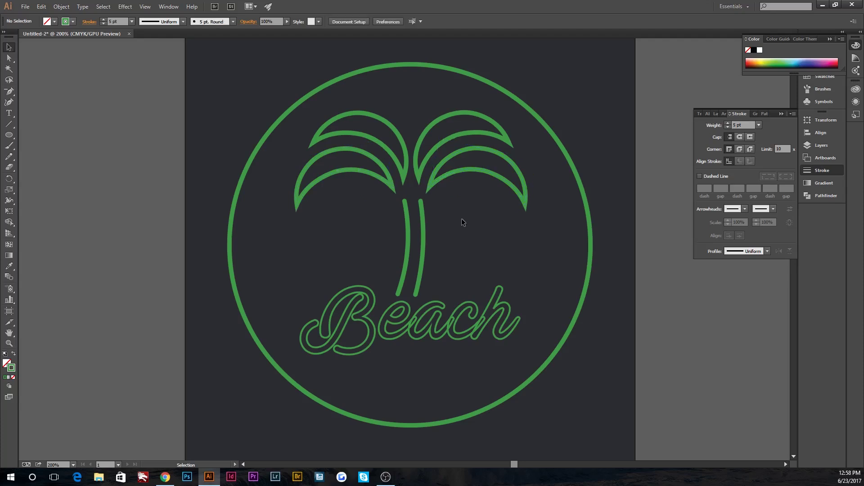
drag(465, 304, 465, 310)
click(488, 253)
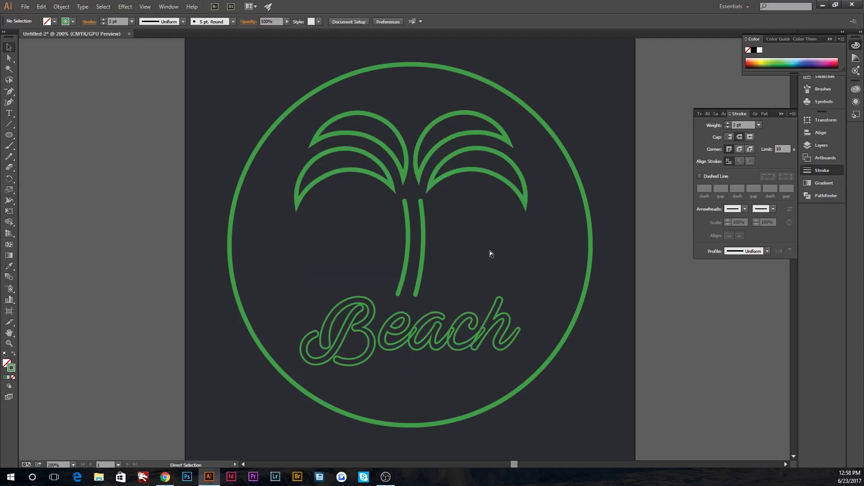
Copy a left palm leaf and rotate it into a third, lower frond beside the trunk
key(ctrl+plus)
drag(373, 142, 359, 219)
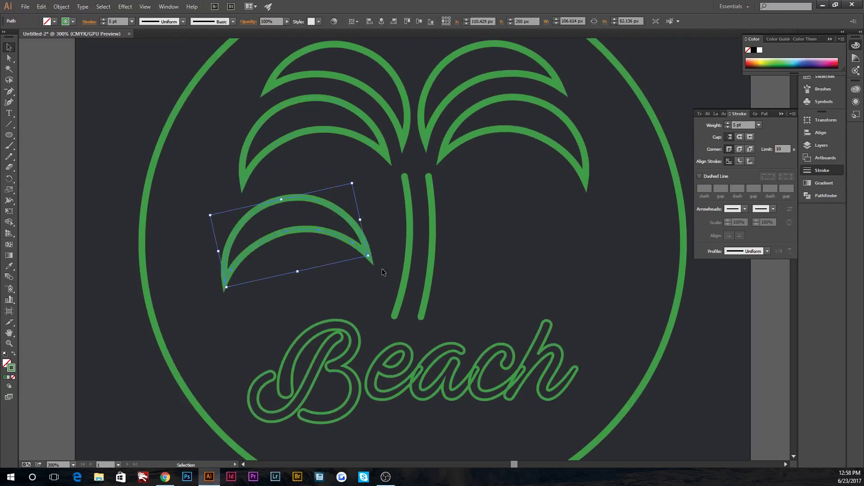
drag(372, 256, 385, 228)
drag(315, 234, 331, 207)
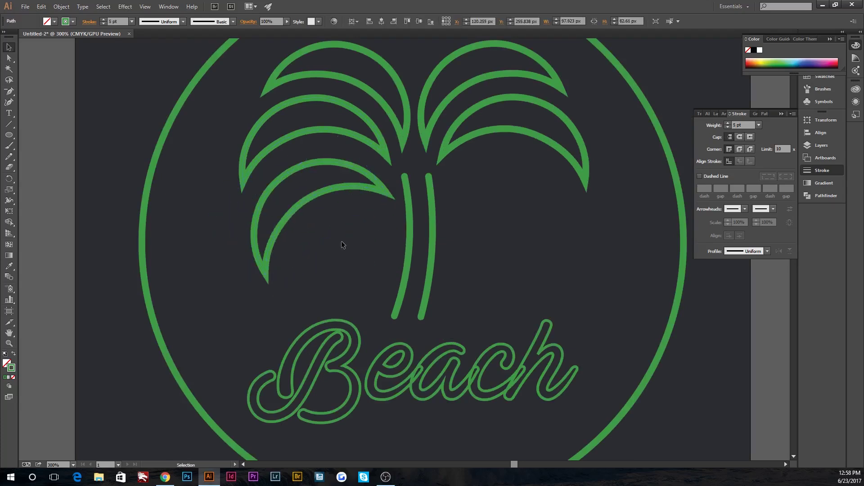
click(381, 269)
scroll(380, 269, up, 2)
click(351, 220)
drag(274, 308, 284, 312)
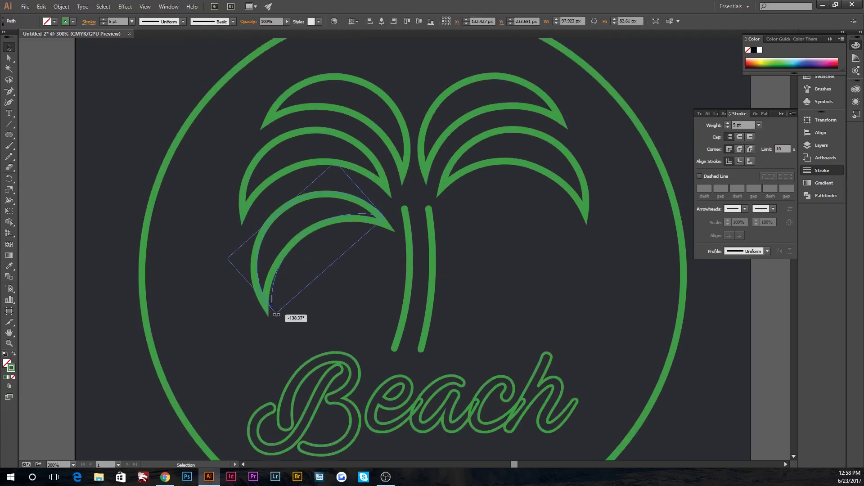
click(322, 311)
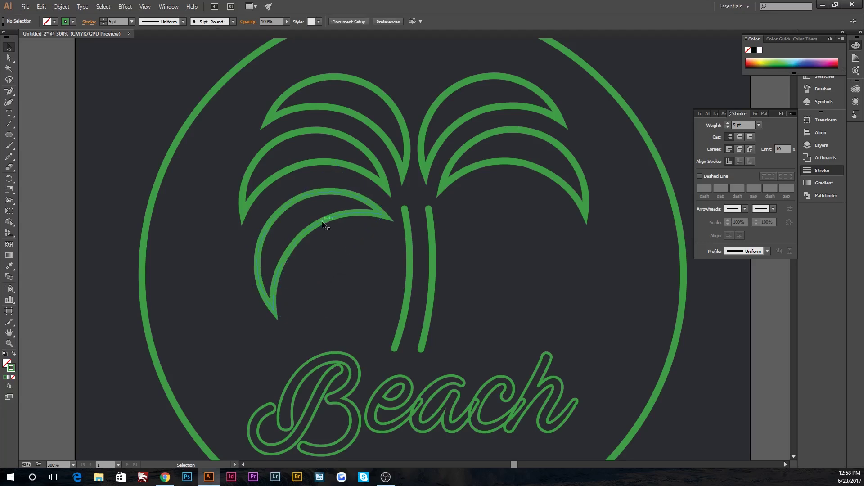
Reflect a copy of the lower-left leaf vertically and place it on the trunk's right
drag(323, 221, 333, 261)
click(62, 7)
click(198, 47)
click(100, 189)
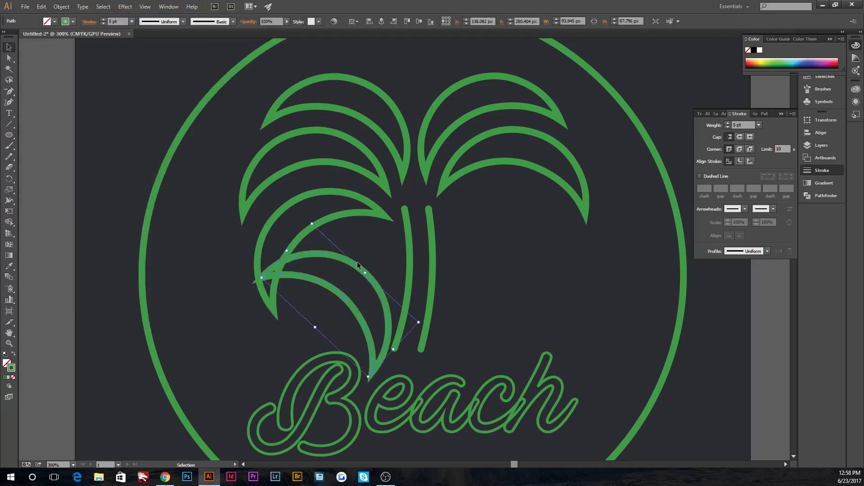
drag(363, 263, 560, 241)
click(515, 164)
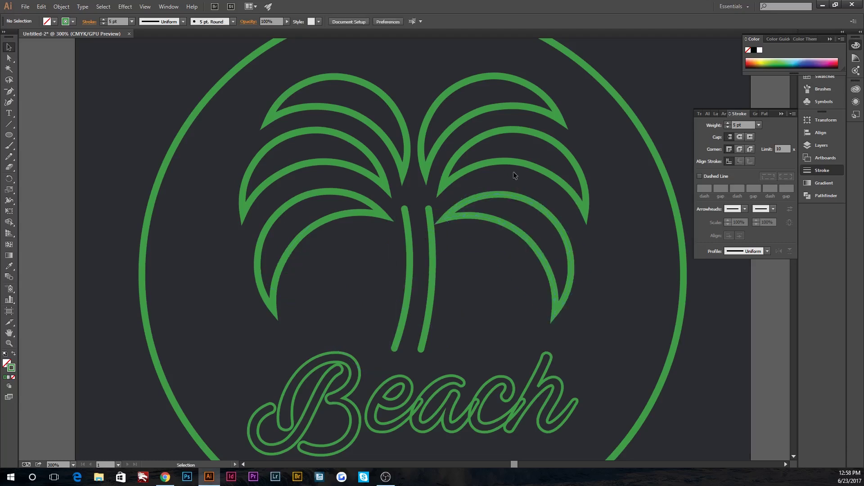
click(476, 219)
drag(476, 219, 481, 222)
click(452, 313)
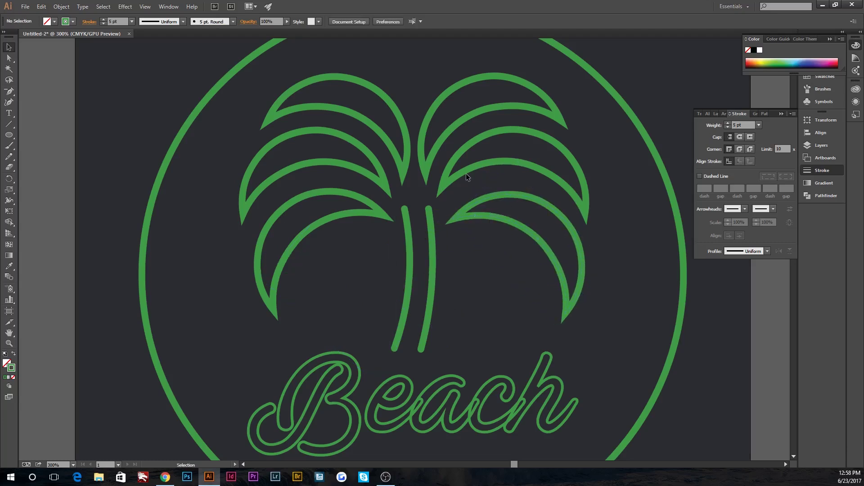
scroll(490, 337, up, 1)
key(ctrl+0)
key(ctrl+equal)
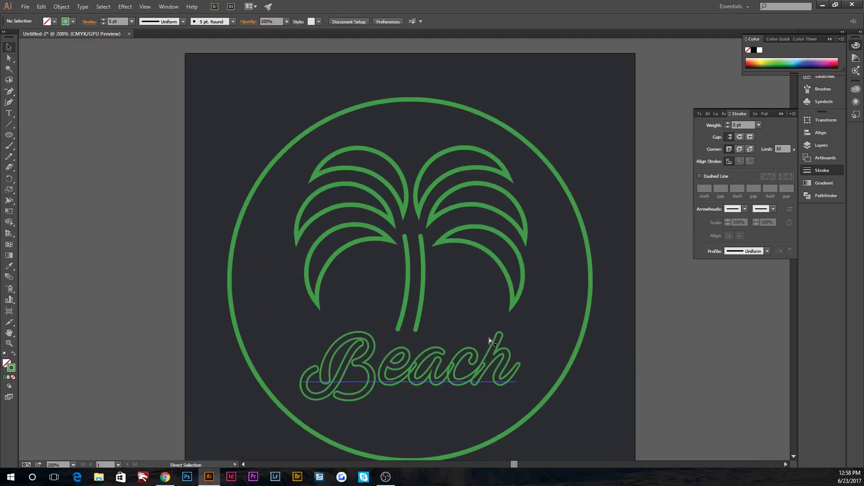
Zoom to 300% and draw a short horizontal line above the palm's top leaves
scroll(434, 246, down, 3)
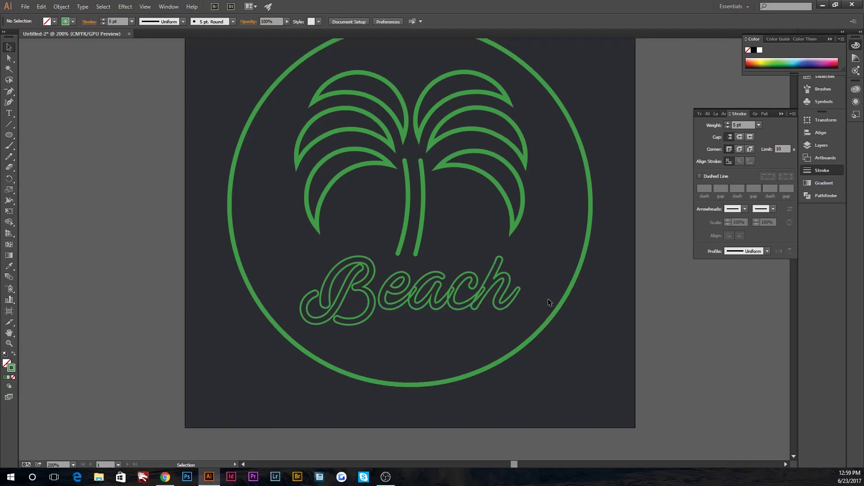
key(ctrl+equal)
mouse_move(459, 286)
mouse_down()
mouse_move(499, 358)
mouse_move(476, 322)
mouse_up()
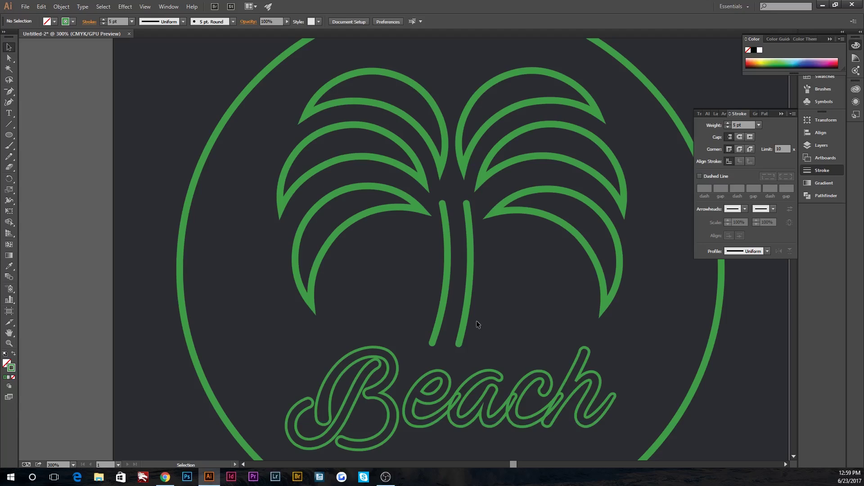
scroll(375, 184, up, 3)
drag(375, 184, 377, 138)
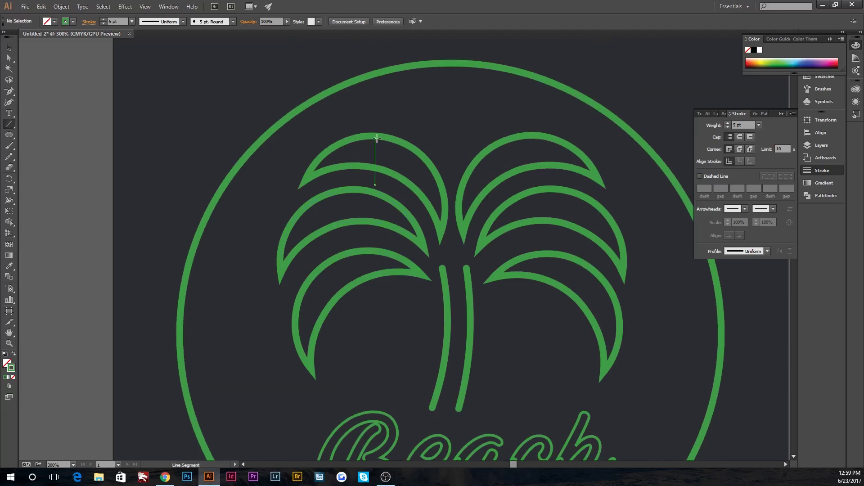
drag(448, 105, 483, 106)
Lower the new line's stroke weight to about 3 pt
click(103, 24)
key(v)
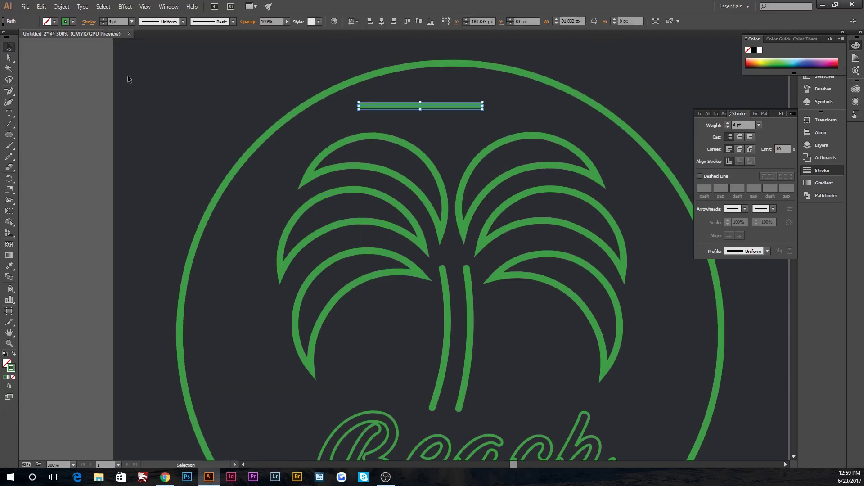
key(ctrl+minus)
click(210, 105)
key(ctrl+minus)
key(ctrl+a)
click(103, 23)
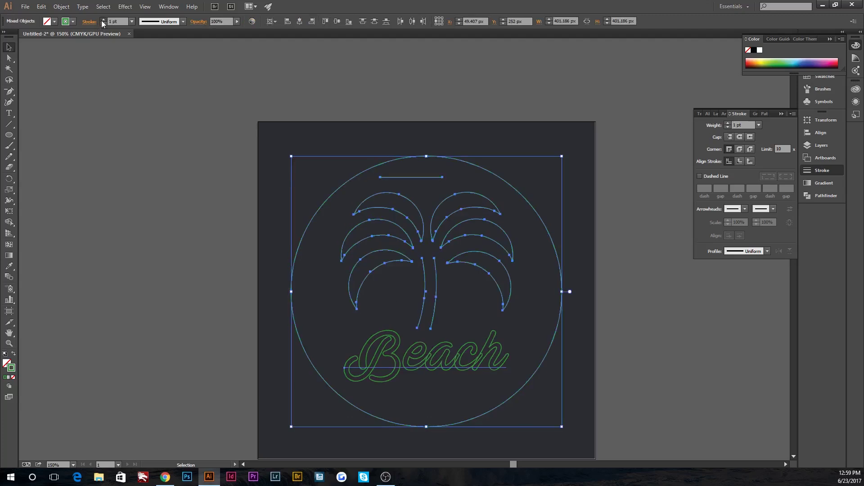
Colour the top line's stroke purple A646C6
click(538, 129)
key(ctrl+plus)
key(ctrl+plus)
key(ctrl+plus)
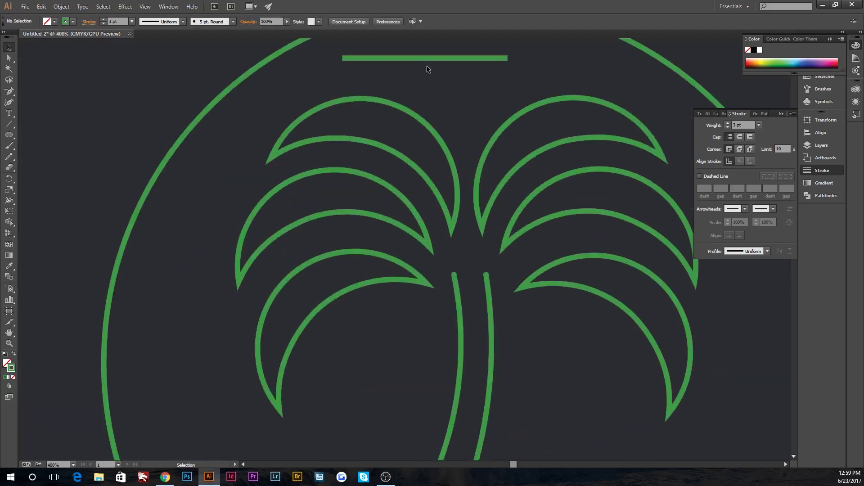
click(433, 58)
click(663, 102)
click(607, 104)
key(Return)
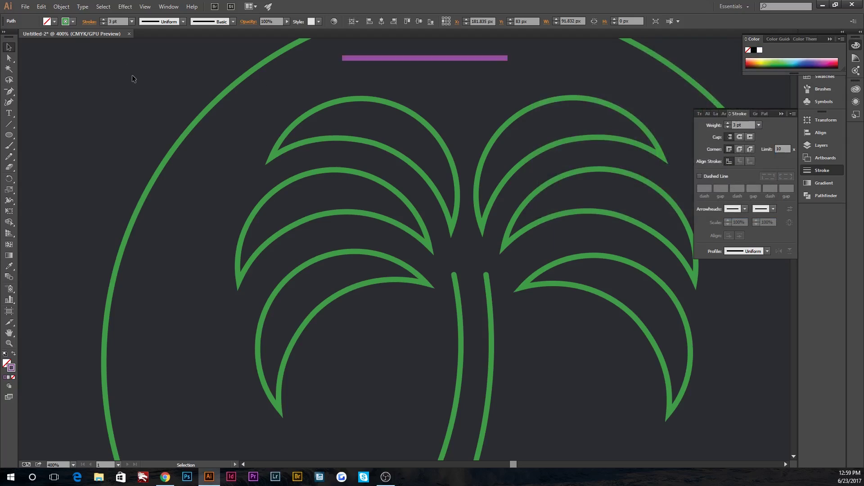
click(69, 65)
Copy the purple line below, stretch it wider, centre it under the original and nudge it up
key(ctrl+plus)
mouse_move(131, 77)
mouse_down()
mouse_move(110, 187)
mouse_move(284, 235)
mouse_move(164, 247)
mouse_move(183, 251)
mouse_move(333, 177)
mouse_move(277, 227)
mouse_up()
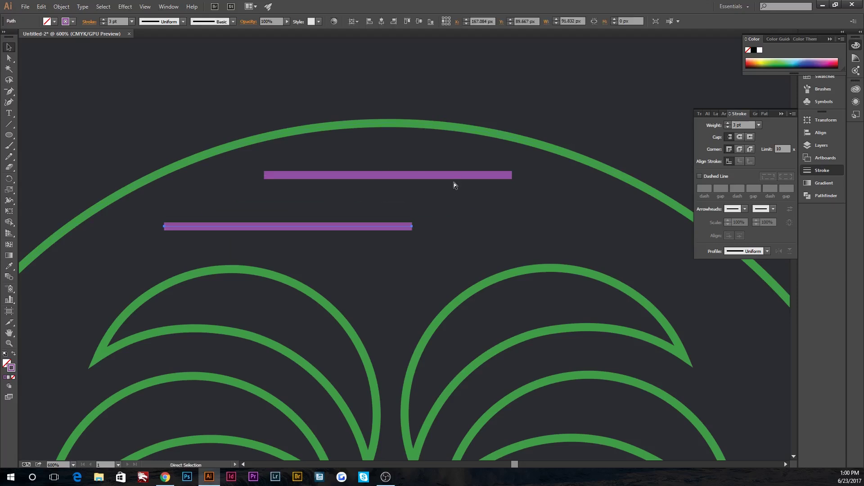
key(ctrl+minus)
key(ctrl+minus)
key(ctrl+plus)
click(450, 198)
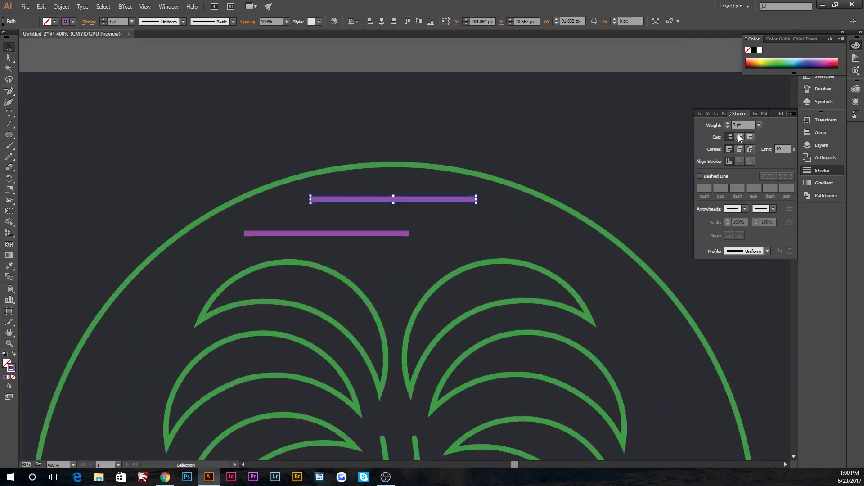
click(404, 234)
drag(410, 234, 541, 234)
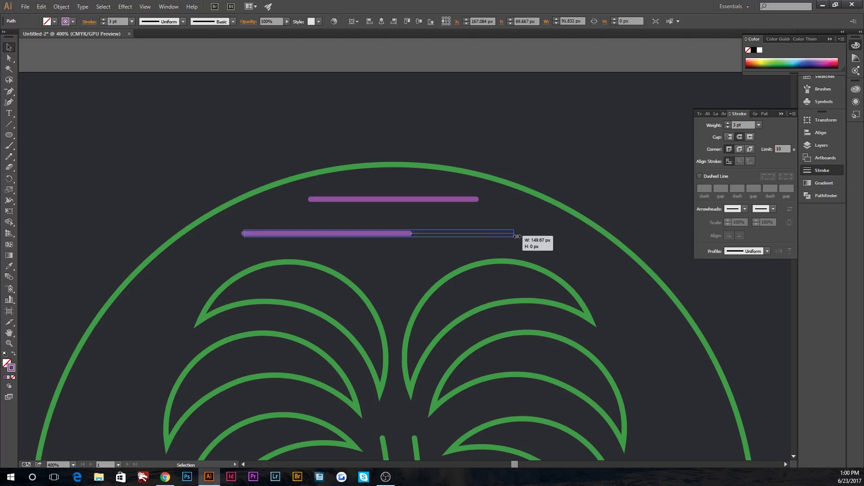
click(381, 21)
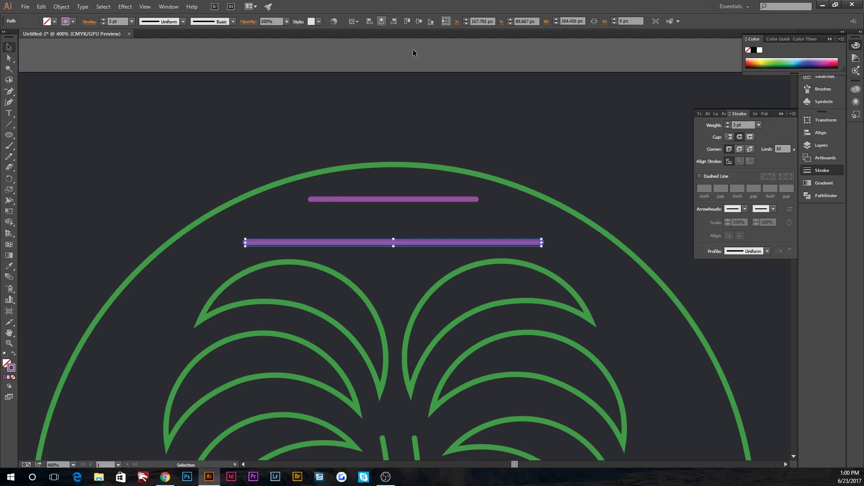
click(420, 110)
scroll(420, 110, down, 3)
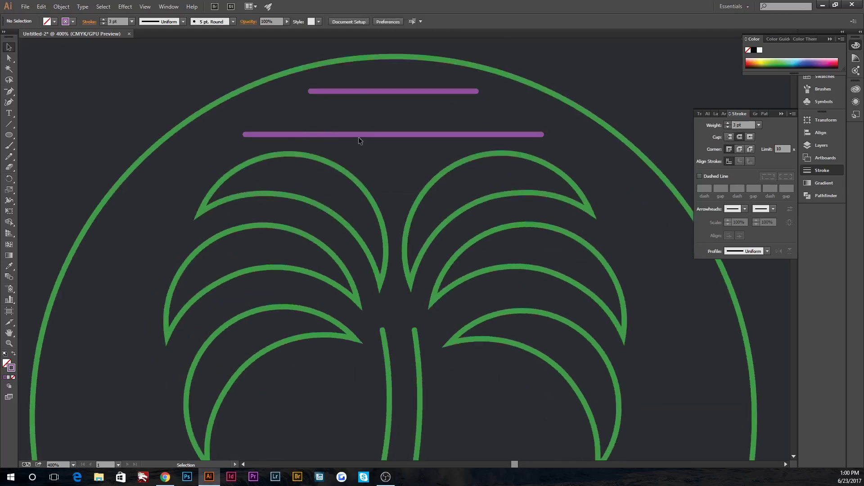
click(360, 134)
key(Up)
key(Up)
click(120, 137)
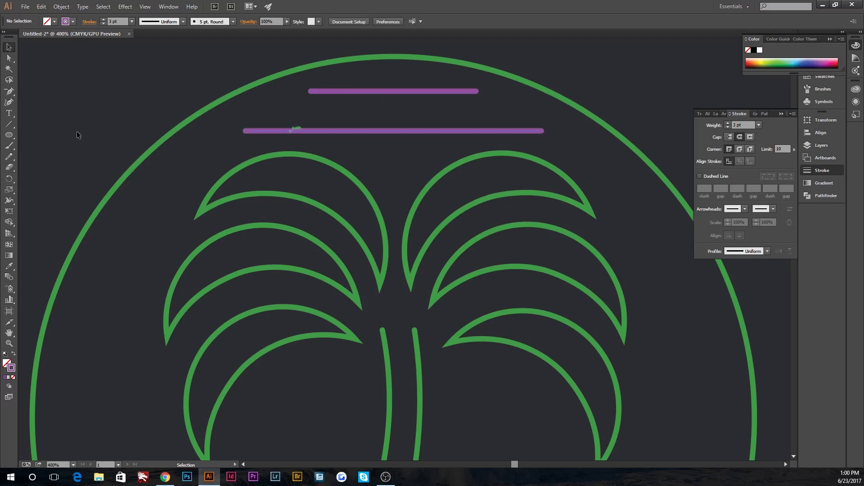
Stack repeated copies of the purple stripe pair down and left, extending one stripe's left end
mouse_move(347, 81)
mouse_down()
mouse_move(346, 137)
mouse_move(196, 226)
mouse_up()
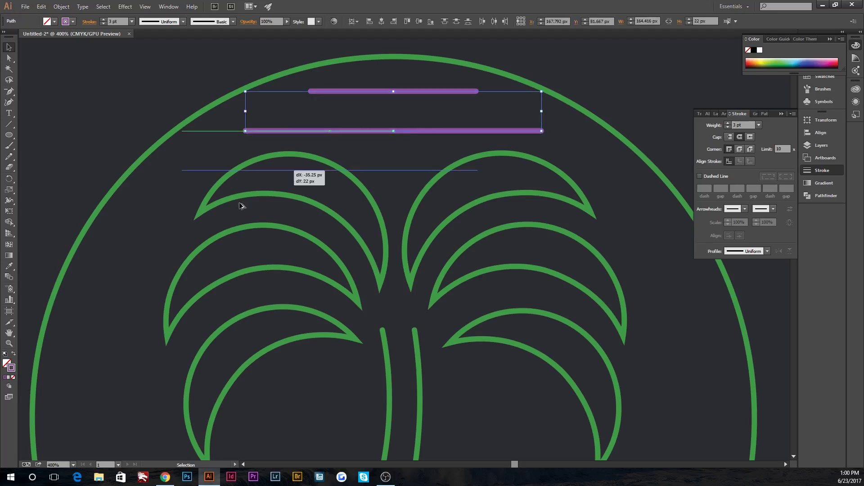
scroll(196, 225, down, 2)
drag(169, 151, 120, 247)
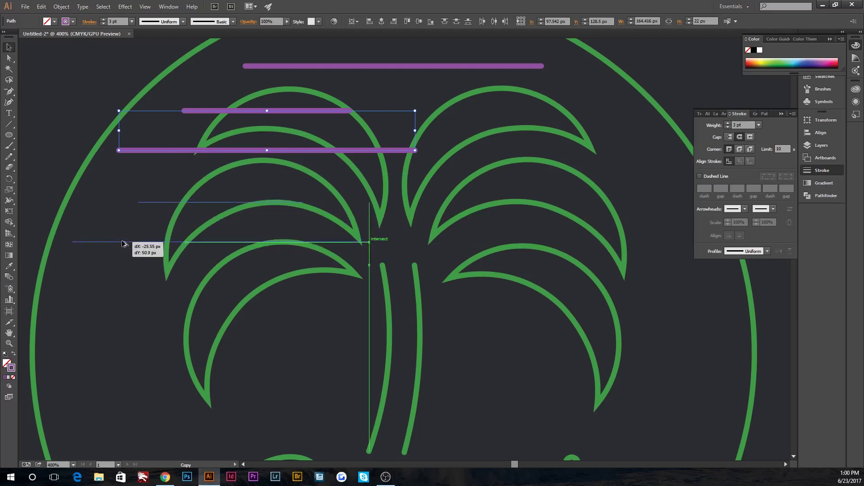
drag(119, 247, 124, 240)
scroll(112, 152, up, 2)
click(112, 152)
scroll(89, 94, down, 1)
scroll(137, 144, down, 2)
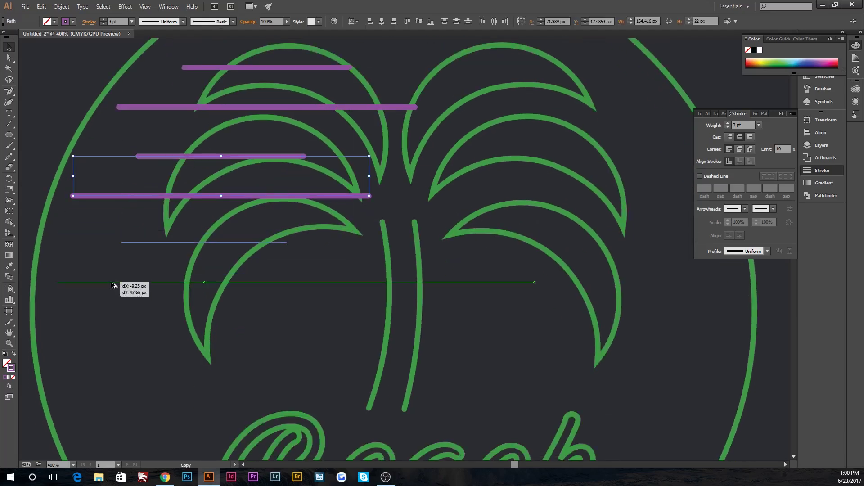
drag(128, 196, 117, 282)
scroll(117, 281, down, 2)
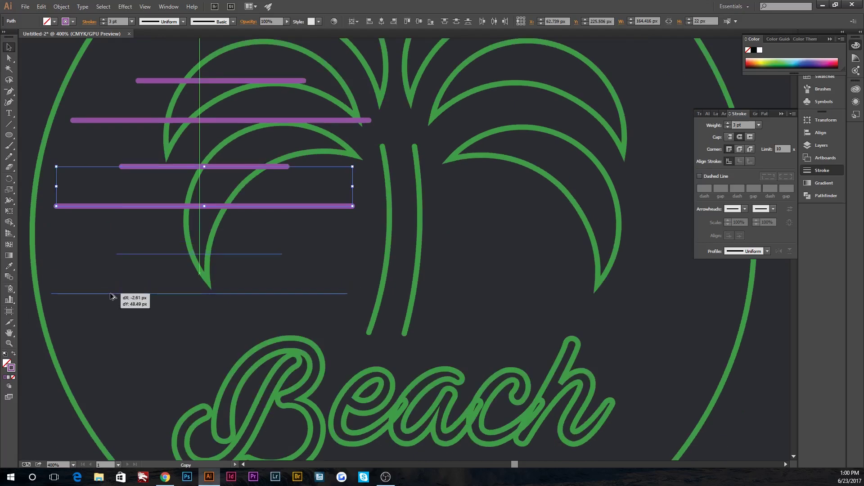
drag(118, 208, 112, 295)
scroll(113, 295, down, 2)
mouse_move(113, 251)
mouse_down()
mouse_move(137, 296)
mouse_move(138, 377)
mouse_up()
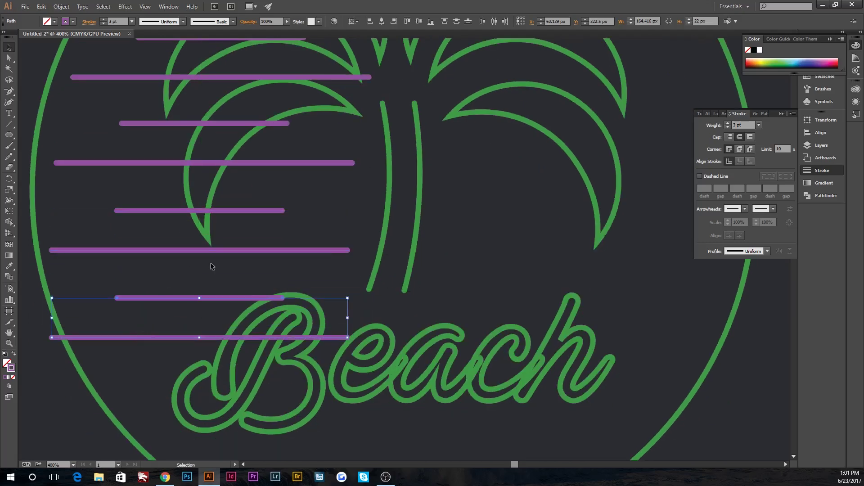
scroll(202, 218, up, 6)
click(187, 165)
drag(187, 165, 169, 166)
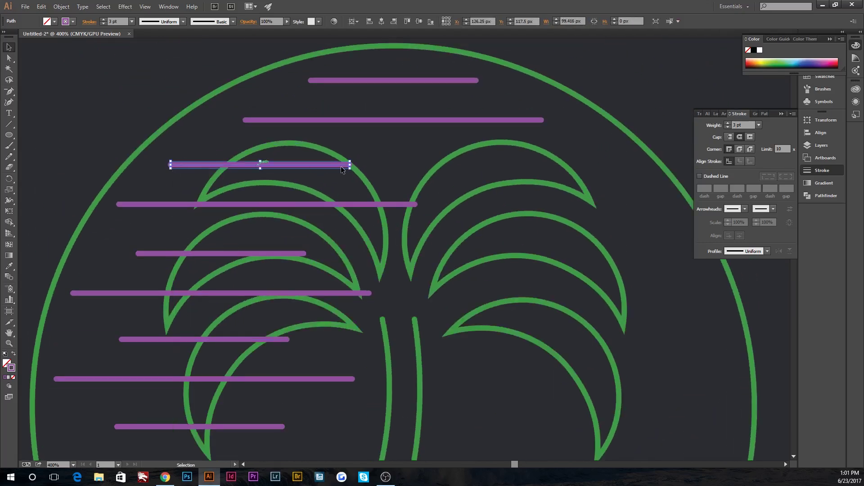
Shorten the upper purple stripe from its right end and extend two stripes leftward
drag(350, 165, 164, 166)
click(245, 120)
drag(245, 120, 213, 120)
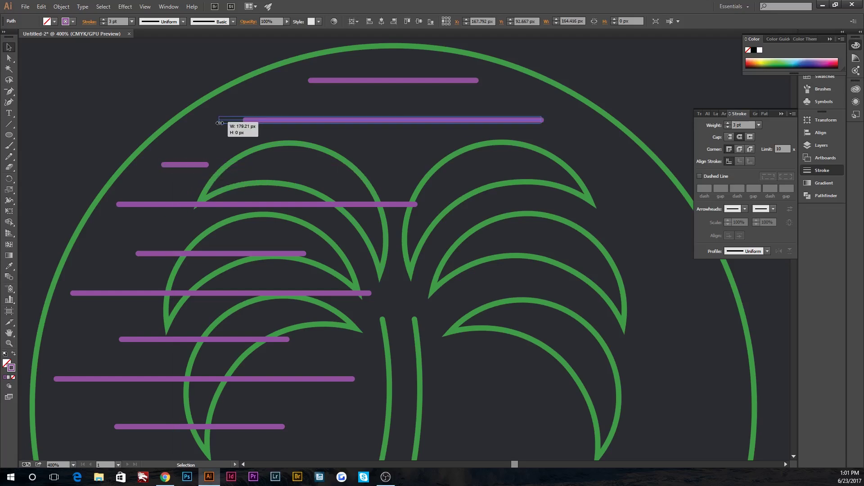
click(310, 81)
drag(311, 81, 289, 81)
shift+click(326, 120)
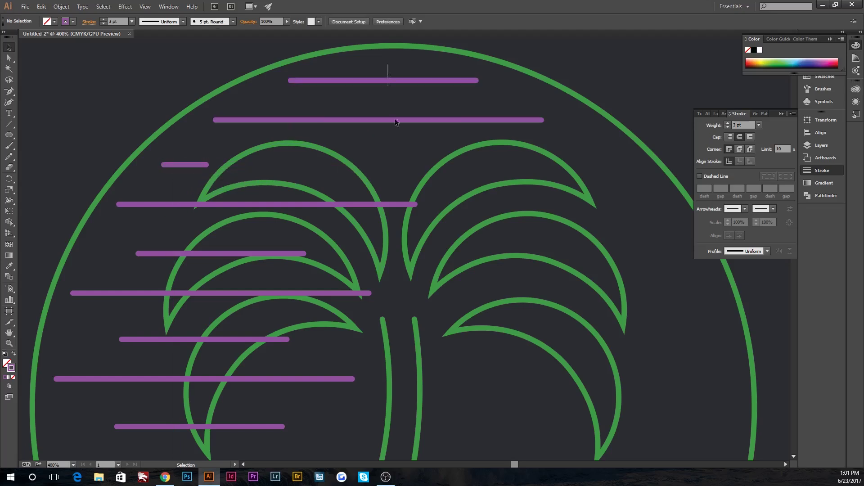
click(231, 67)
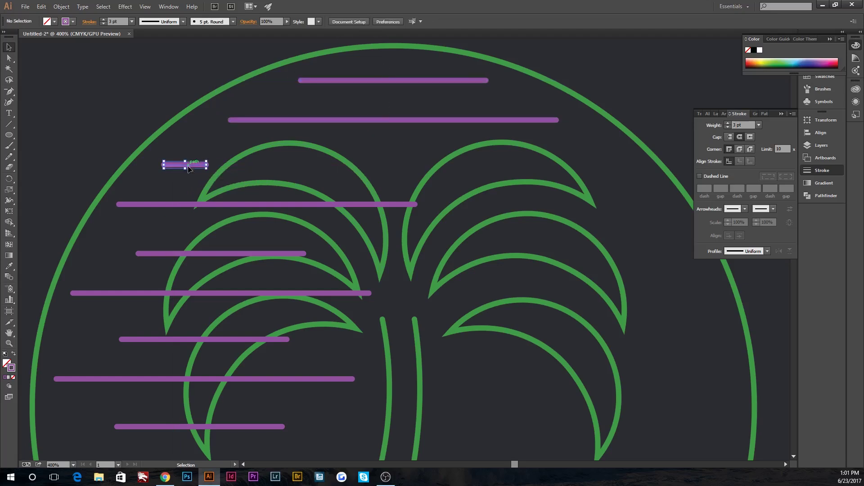
Copy the upper-left short dash to the right side and shorten the long stripe below
click(162, 164)
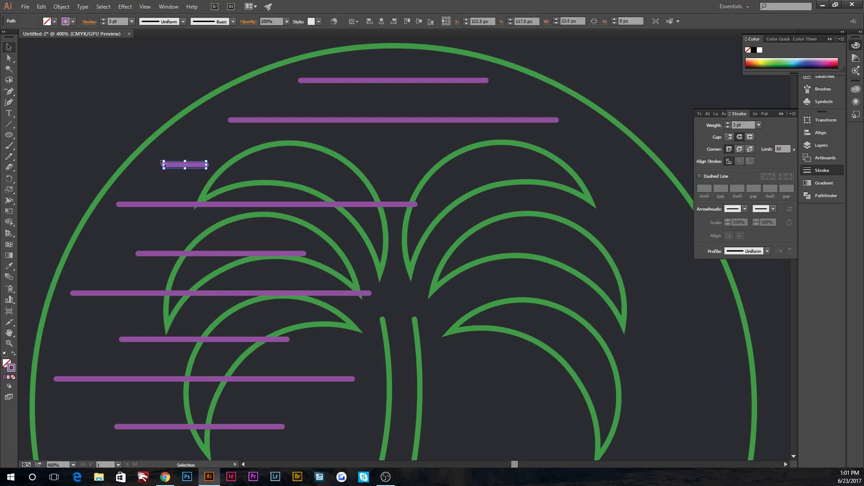
click(183, 161)
drag(204, 165, 605, 166)
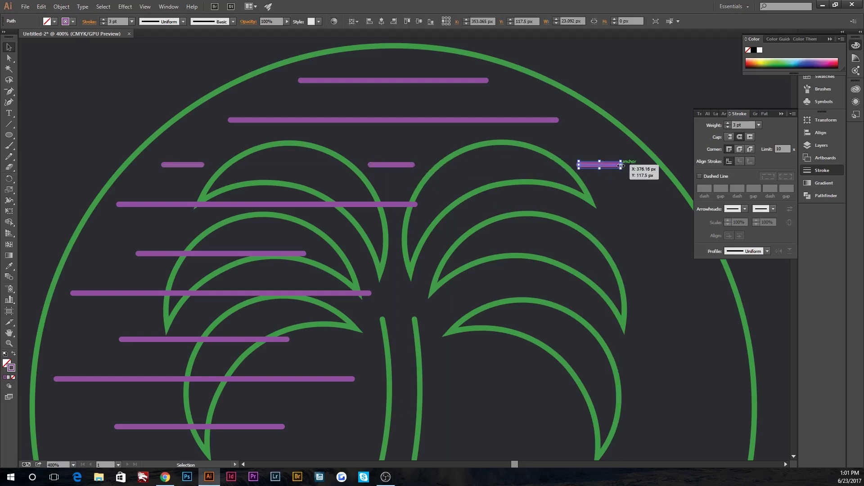
click(396, 205)
mouse_move(415, 204)
mouse_down()
mouse_move(182, 206)
mouse_move(302, 206)
mouse_up()
click(171, 217)
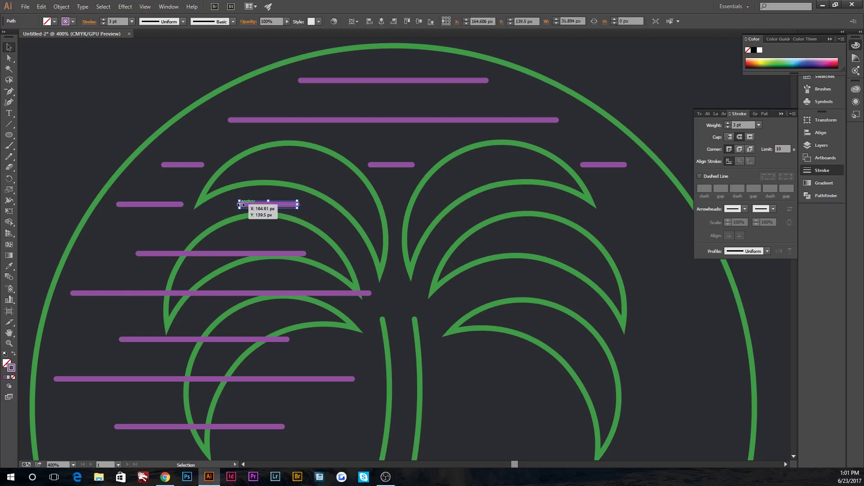
click(622, 238)
Place a copy of the short stripe on the right side and resize it
drag(278, 207, 656, 205)
drag(480, 205, 628, 204)
click(630, 213)
click(630, 207)
click(602, 224)
Extend the next left stripe leftward and shorten it and the stripe below from the right
click(144, 254)
drag(137, 254, 98, 254)
drag(305, 254, 164, 253)
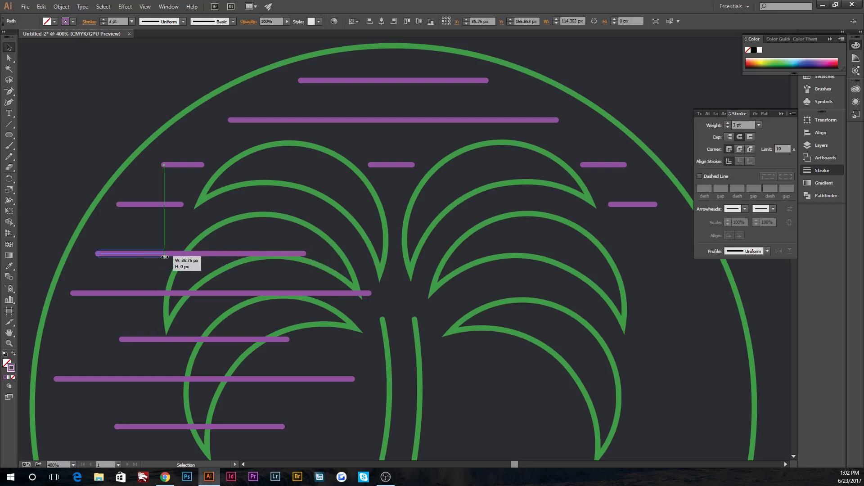
click(333, 295)
drag(370, 293, 154, 293)
click(118, 323)
Extend the lower stripe's left end and shorten it from the right
drag(123, 341, 63, 342)
click(73, 294)
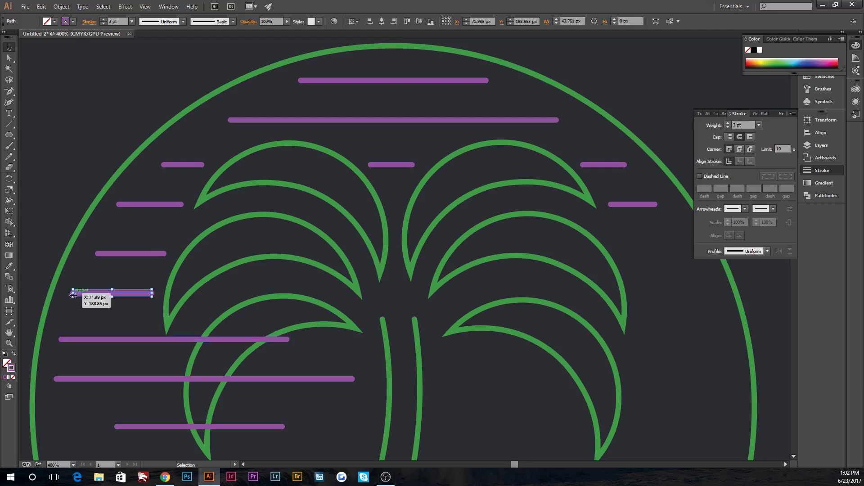
drag(279, 341, 188, 340)
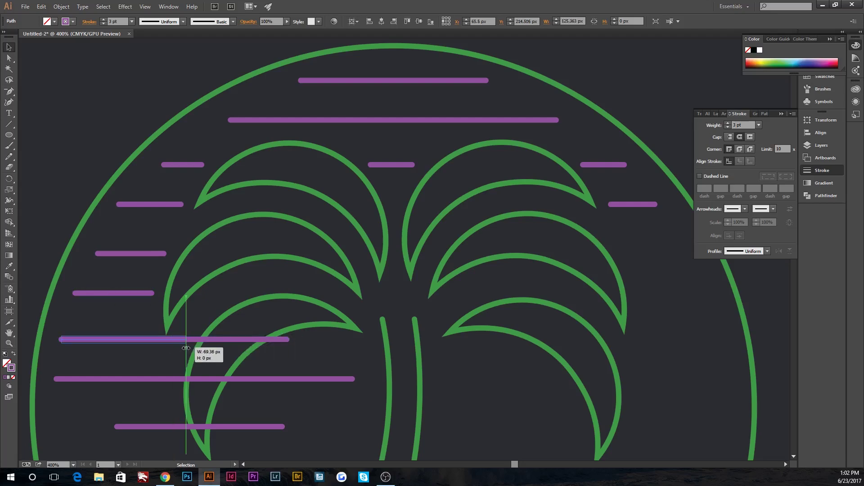
click(260, 350)
click(163, 341)
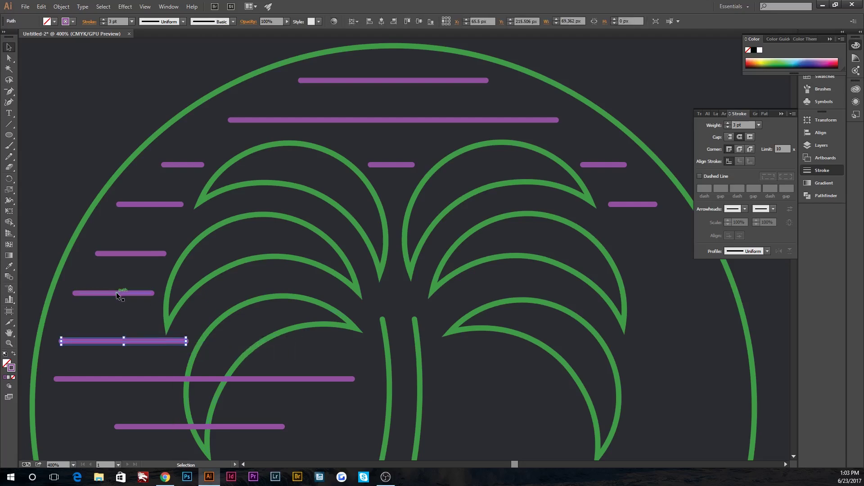
click(127, 311)
Shorten the lower-left stripe and the stripe beneath it, then zoom in on the left stripes
click(157, 341)
drag(188, 340, 157, 339)
click(328, 386)
click(352, 380)
mouse_move(353, 380)
mouse_down()
mouse_move(165, 382)
mouse_move(420, 127)
mouse_up()
click(145, 390)
key(ctrl+equal)
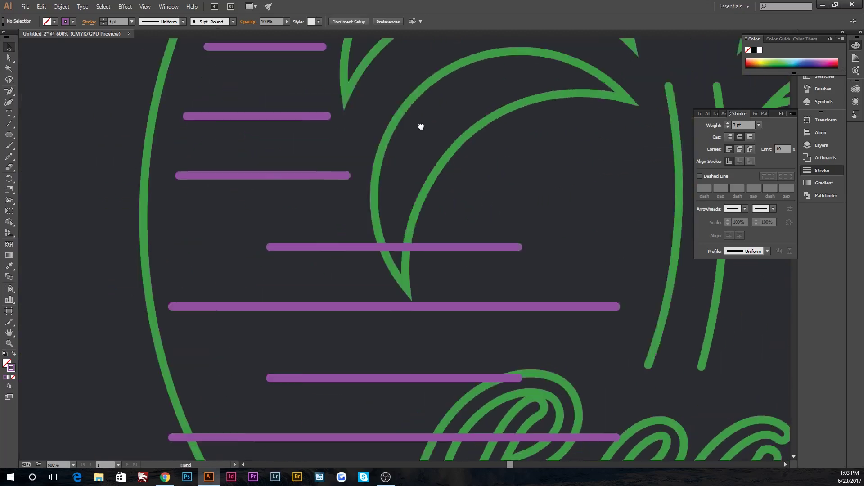
Extend the middle long stripe leftward and shorten it from the right end
click(308, 254)
drag(232, 254, 146, 253)
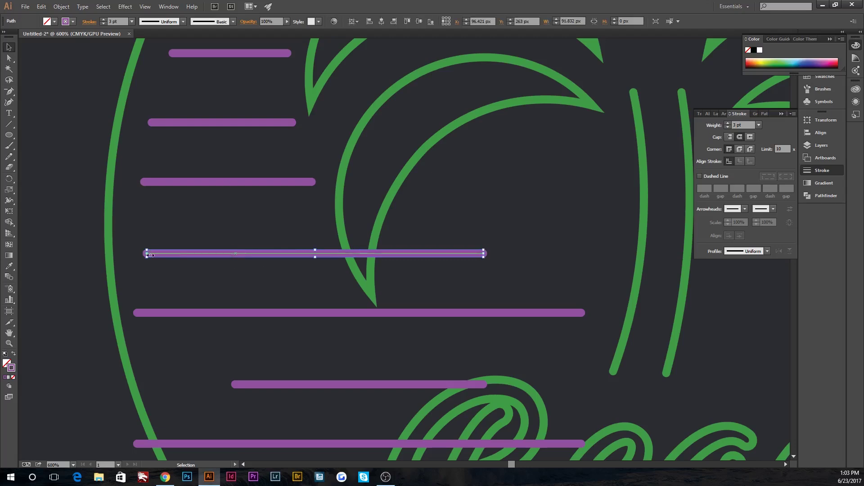
drag(484, 255, 321, 254)
click(300, 236)
Copy the stripe to three spots right of the palm trunk, trimming each copy
drag(255, 182, 554, 184)
scroll(364, 228, right, 5)
drag(153, 212, 448, 208)
drag(318, 210, 314, 212)
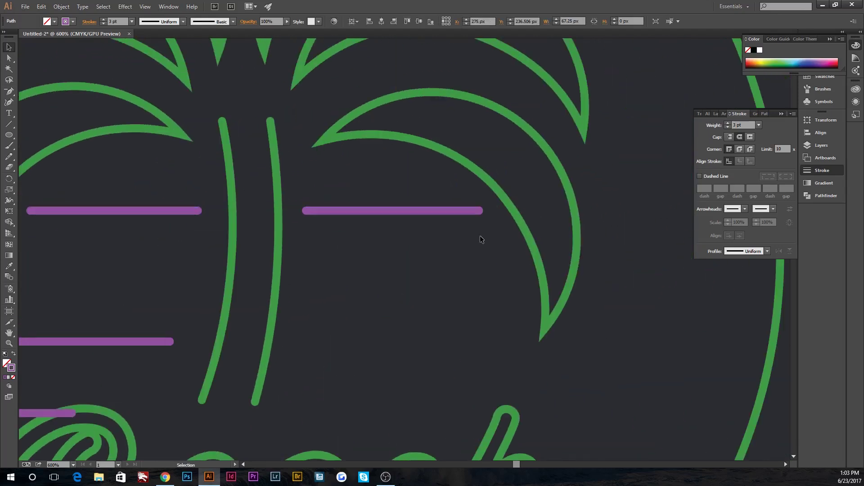
scroll(477, 229, right, 5)
drag(282, 238, 554, 242)
drag(612, 237, 587, 239)
click(571, 258)
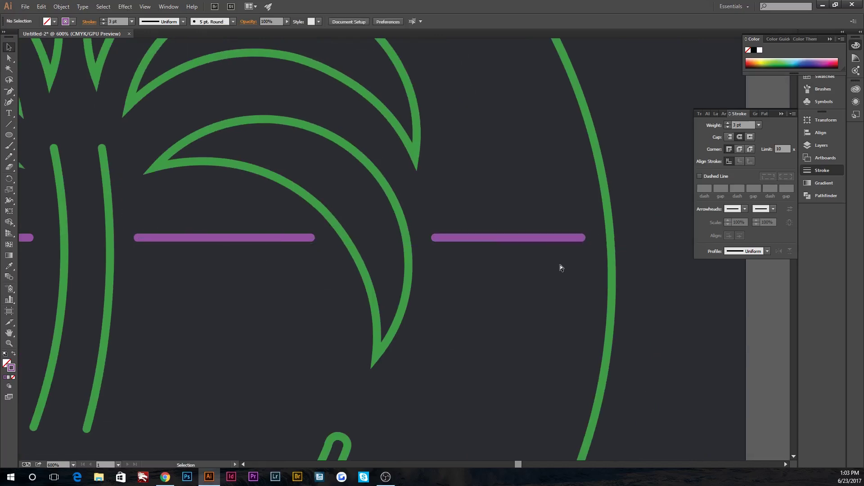
Extend the lower stripe's left end further left
scroll(560, 265, down, 2)
scroll(513, 270, up, 1)
scroll(531, 261, left, 3)
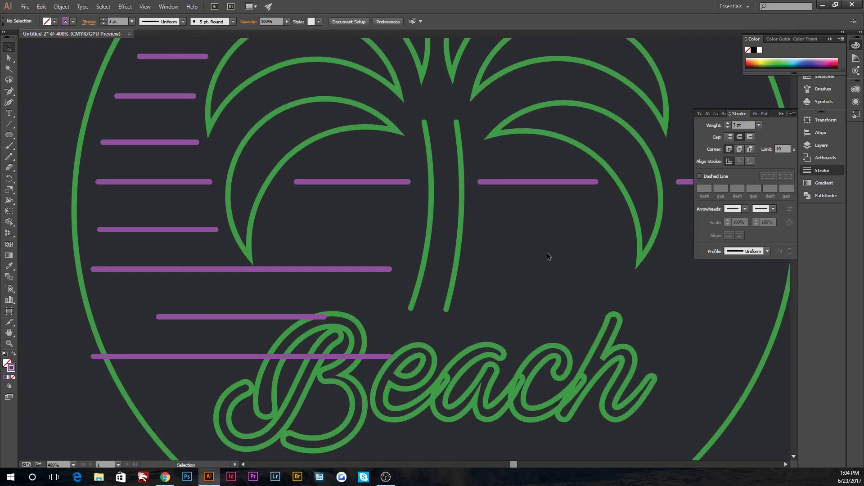
click(256, 318)
drag(157, 317, 116, 317)
Trim the stripe above the Beach text slightly and nudge it down
click(93, 270)
drag(93, 270, 98, 269)
key(ctrl+shift+a)
click(167, 269)
key(Down)
key(Down)
click(182, 298)
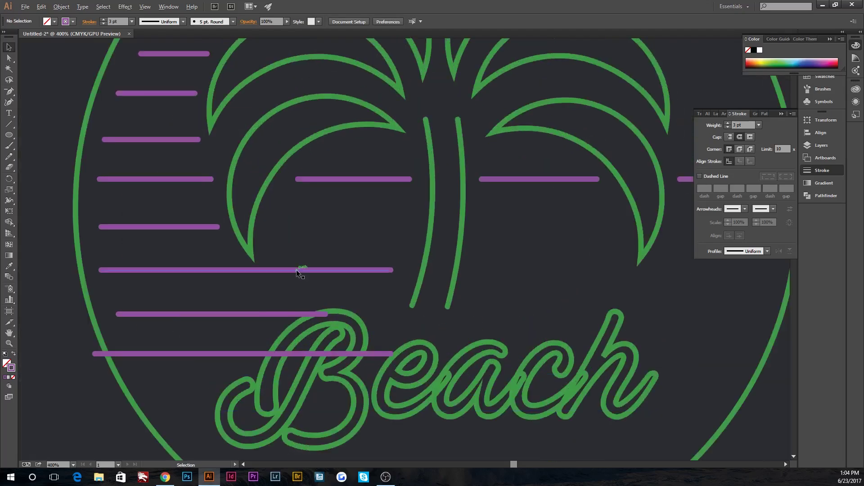
Copy the middle stripe twice to the right of the trunk and trim both copies
drag(311, 269, 682, 269)
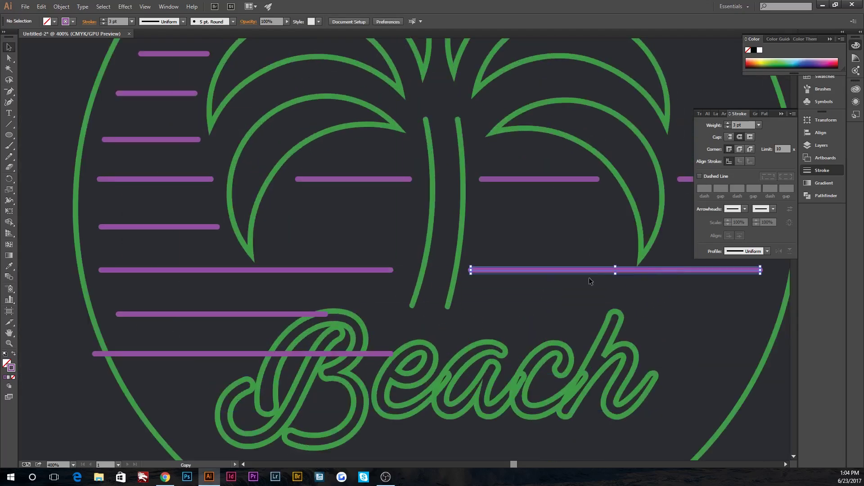
drag(762, 271, 614, 273)
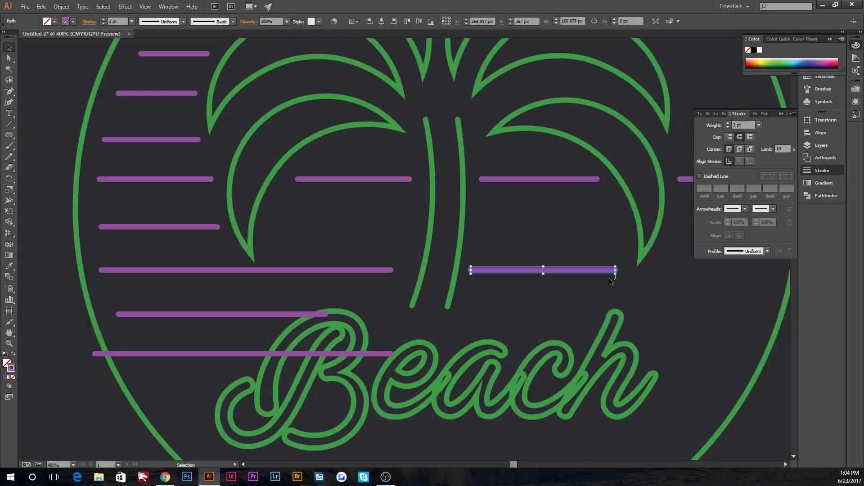
drag(682, 301, 444, 303)
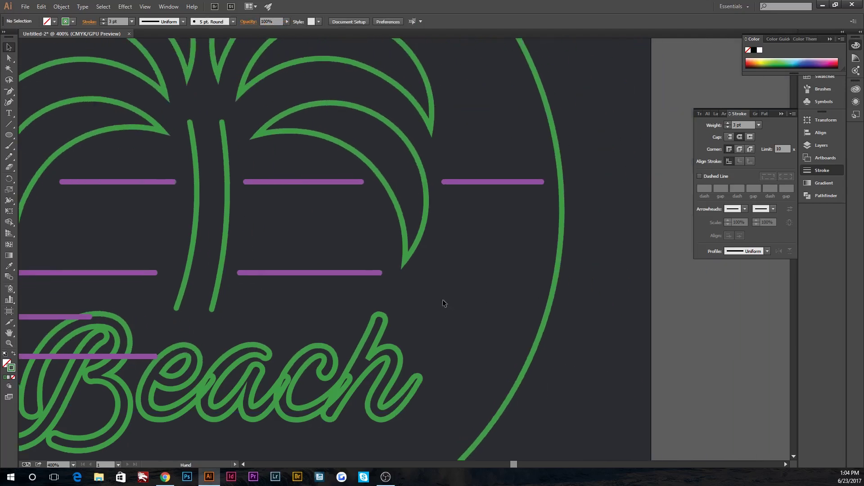
drag(330, 273, 517, 274)
drag(423, 273, 432, 273)
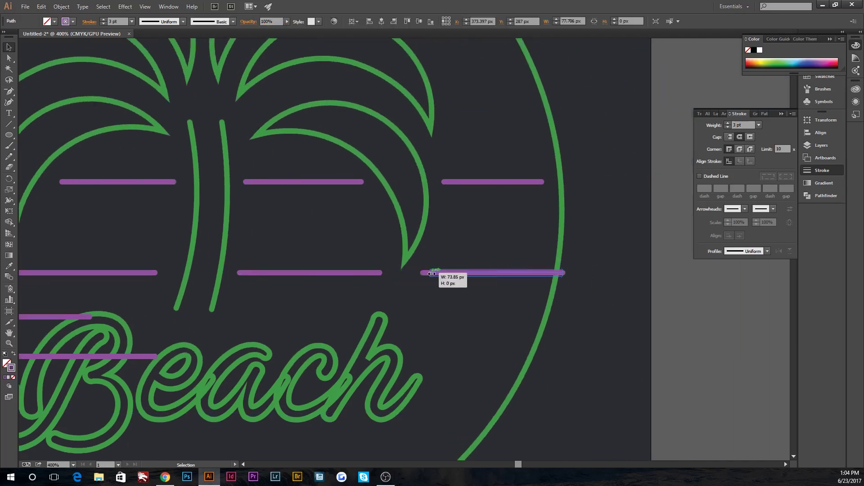
drag(560, 275, 535, 274)
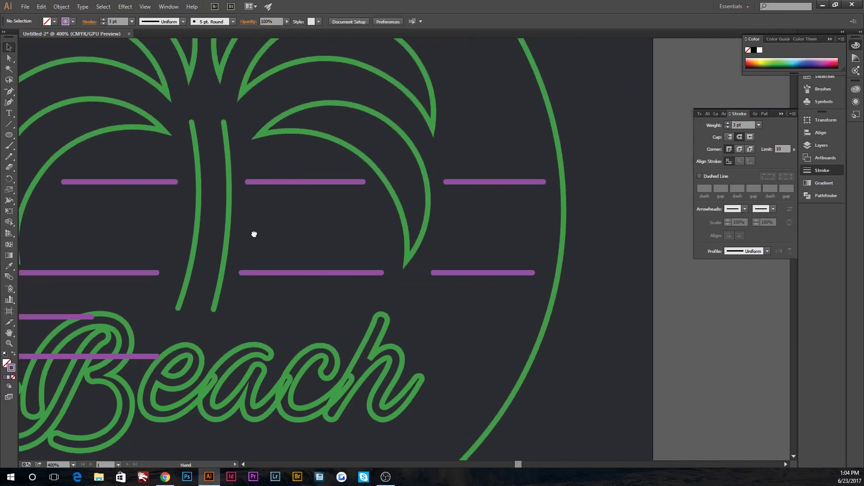
Copy the left stripe toward the right side, widening it, and copy it further right
scroll(253, 233, left, 5)
mouse_move(132, 236)
mouse_down()
mouse_move(322, 239)
mouse_move(280, 236)
mouse_up()
drag(420, 236, 428, 236)
click(419, 254)
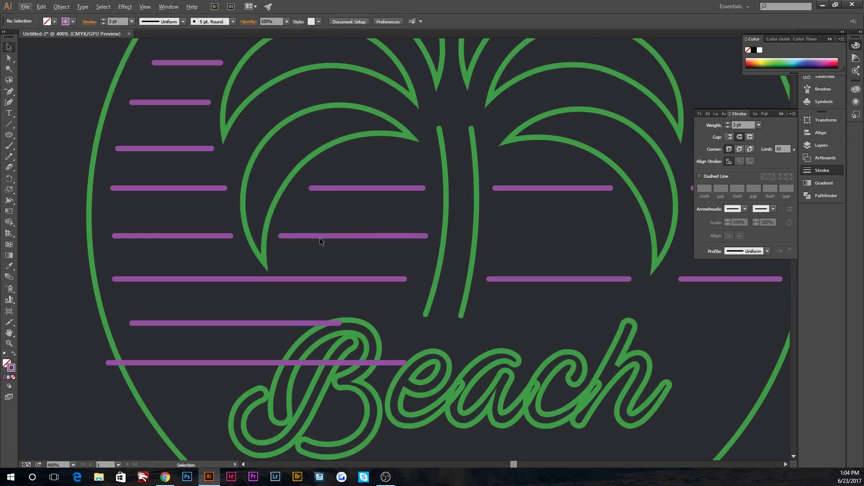
drag(331, 235, 533, 244)
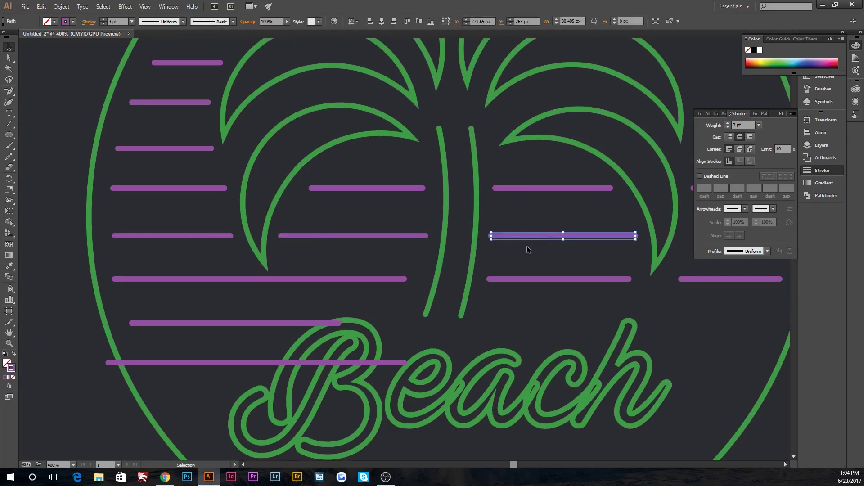
click(644, 314)
Place a stripe copy near the circle's right edge and shorten it
mouse_move(644, 314)
mouse_down()
mouse_move(368, 303)
mouse_move(292, 258)
mouse_up()
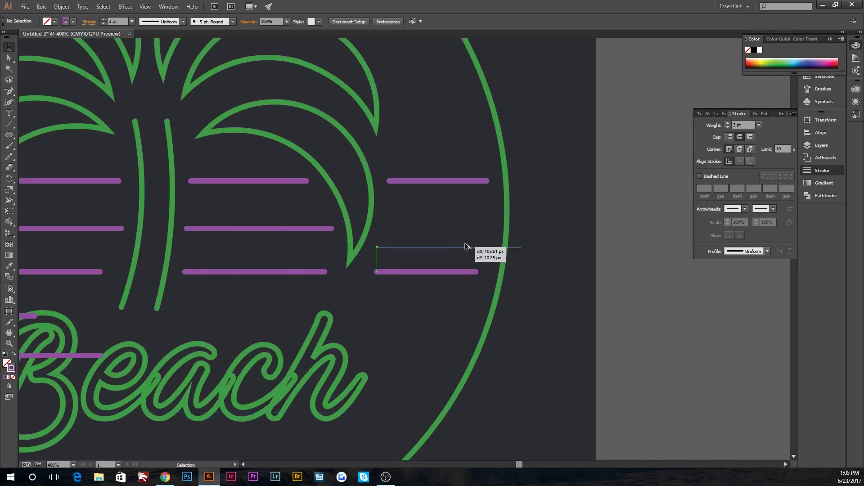
drag(276, 228, 472, 232)
drag(529, 228, 485, 229)
click(533, 249)
Fine-tune the top-right, middle-right and lower-right stripe lengths so their ends align
click(486, 181)
drag(488, 181, 484, 183)
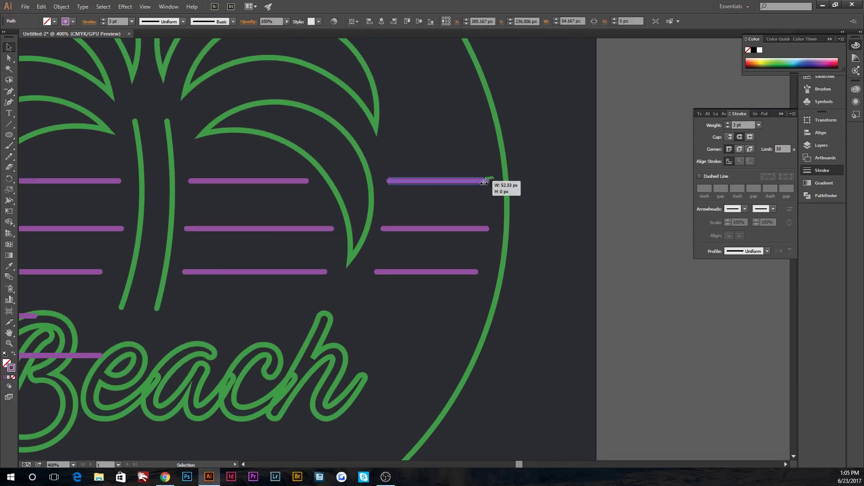
click(556, 281)
drag(482, 231, 486, 228)
click(485, 181)
drag(485, 181, 481, 182)
click(477, 272)
drag(478, 272, 474, 272)
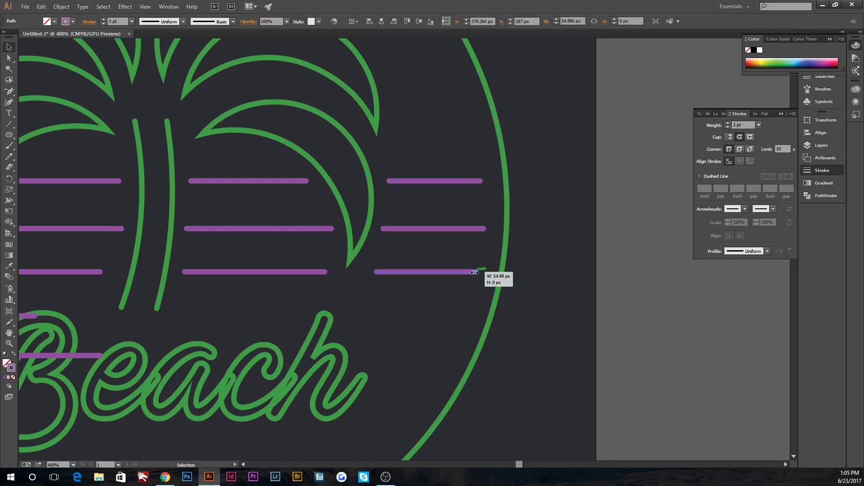
click(573, 273)
Duplicate a stripe beside the palm fronds and nudge a nearby stripe up and right
key(ctrl+0)
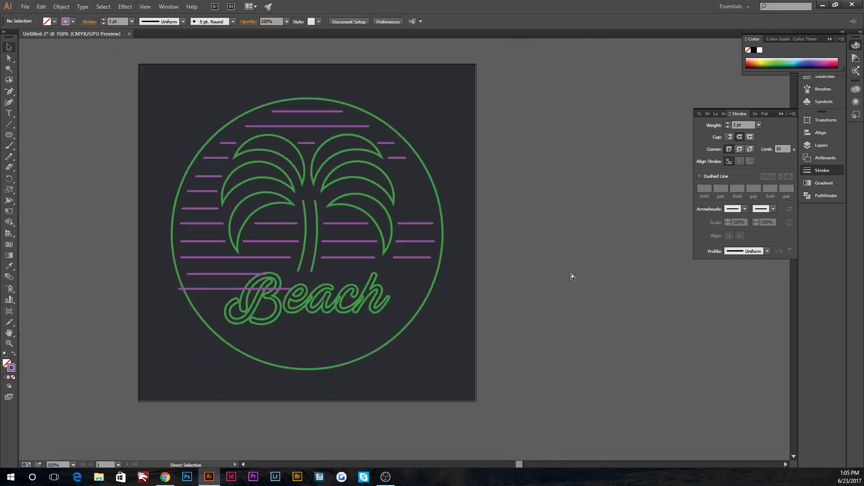
key(ctrl+plus)
key(ctrl+plus)
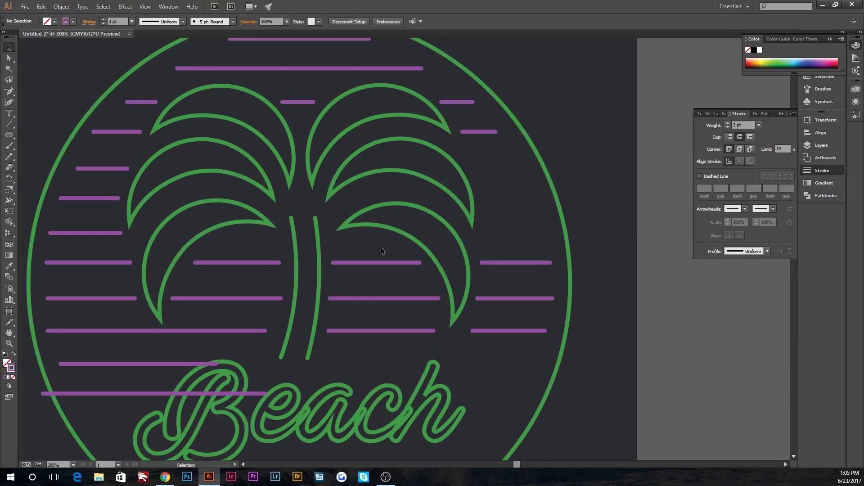
drag(107, 172, 150, 169)
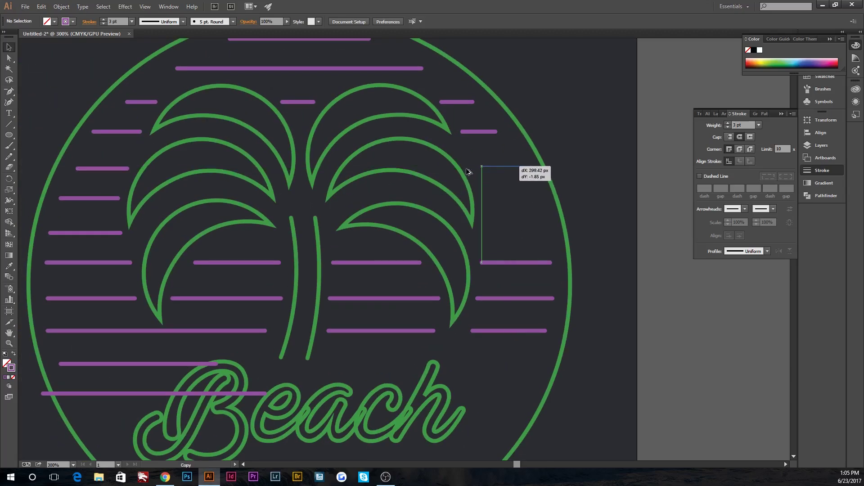
drag(150, 171, 150, 172)
click(136, 188)
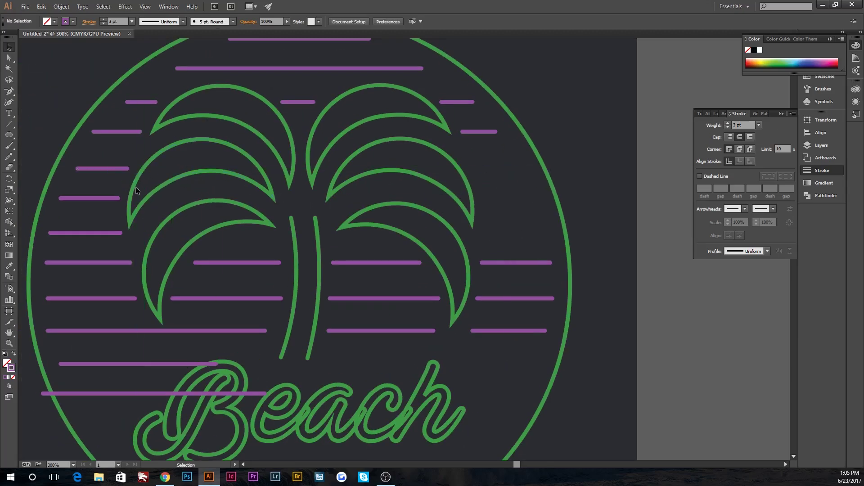
key(ctrl+plus)
key(ctrl+plus)
click(240, 243)
key(Up)
key(Up)
key(Right)
click(320, 333)
Duplicate two stripes to the right and trim their left ends
drag(334, 245, 740, 241)
key(ctrl+minus)
click(742, 113)
drag(336, 242, 683, 242)
click(753, 194)
drag(313, 274, 751, 274)
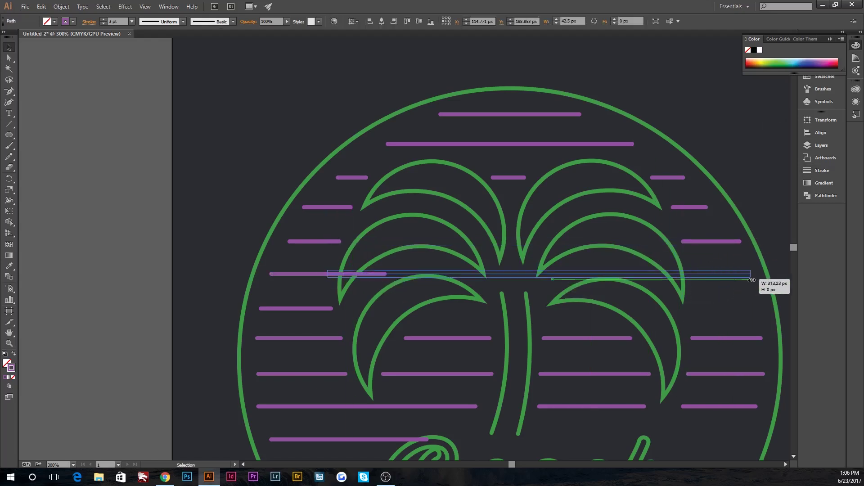
drag(329, 275, 694, 274)
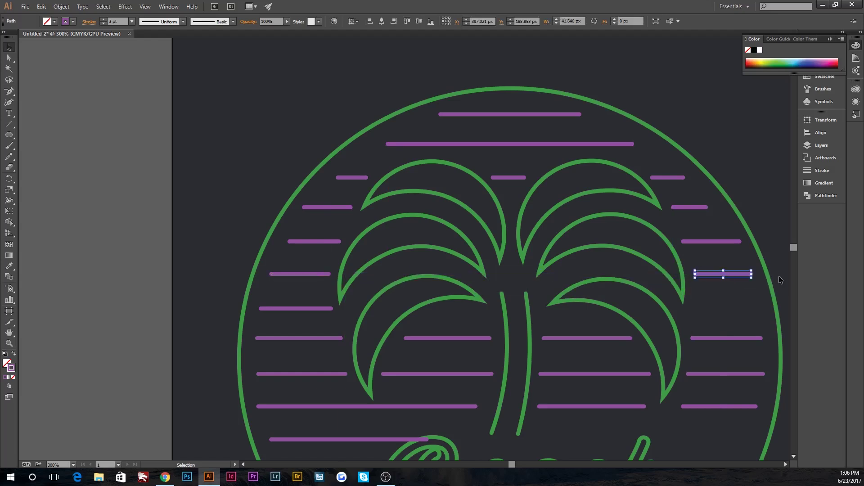
click(328, 302)
Add another stripe copy on the right, trim it, and select a row's middle and left stripes
drag(318, 310, 747, 323)
drag(760, 319, 760, 317)
drag(340, 308, 688, 309)
click(762, 228)
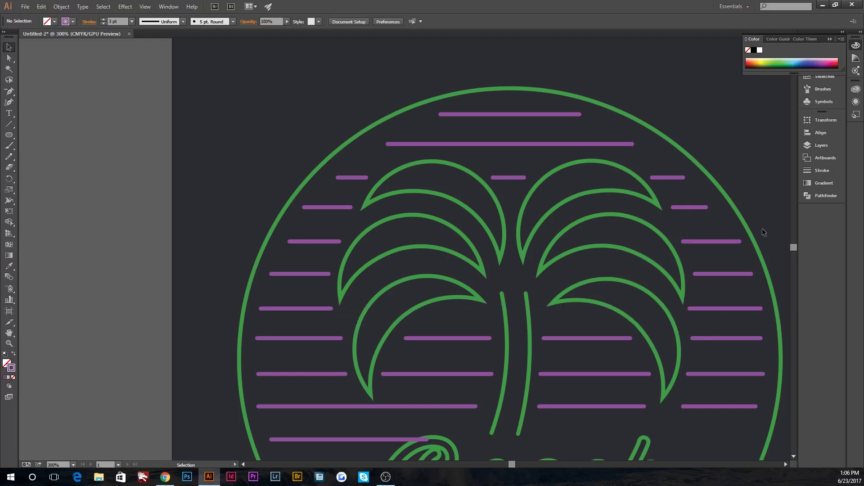
click(525, 179)
shift+click(357, 178)
Nudge the three right-hand purple stripes up and shift the right-side stripe slightly right
shift+click(661, 179)
key(Up)
click(581, 153)
click(508, 177)
click(621, 131)
scroll(717, 154, down, 3)
scroll(713, 175, down, 2)
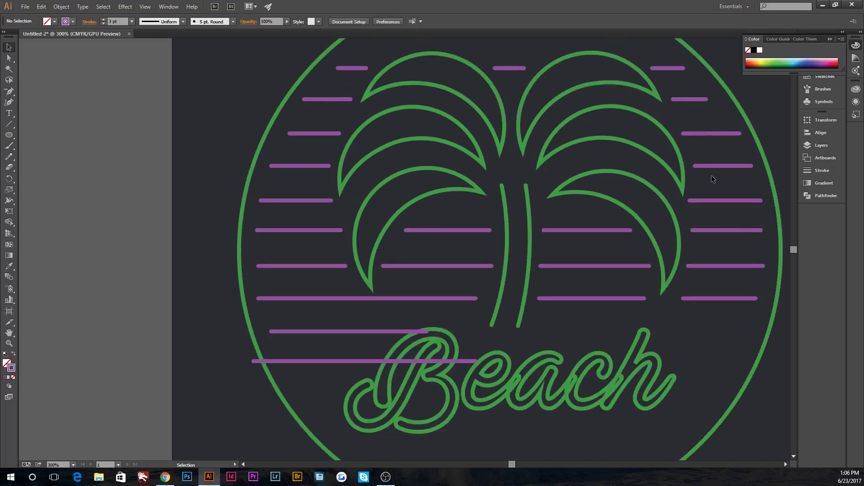
drag(698, 200, 701, 201)
click(702, 171)
Nudge a left stripe right, shorten the stripe above Beach, and move the long lower stripe beside the trunk
scroll(634, 255, down, 1)
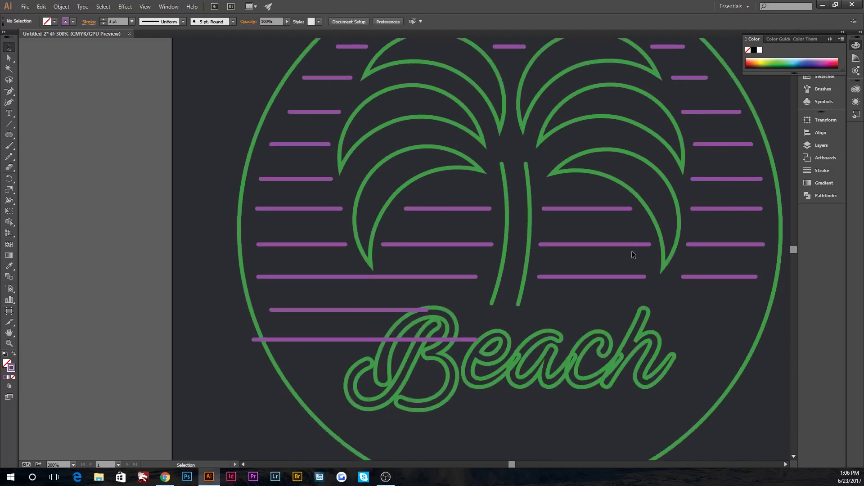
scroll(633, 254, down, 1)
drag(286, 265, 289, 266)
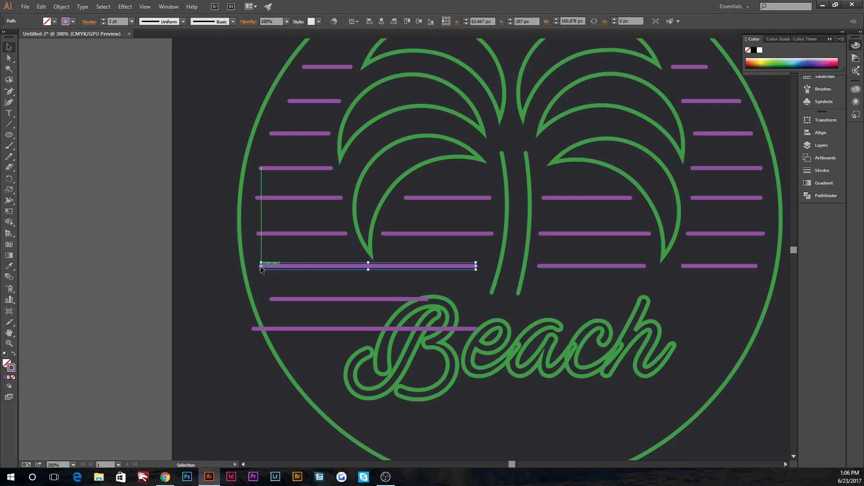
click(312, 302)
click(417, 299)
drag(427, 299, 393, 298)
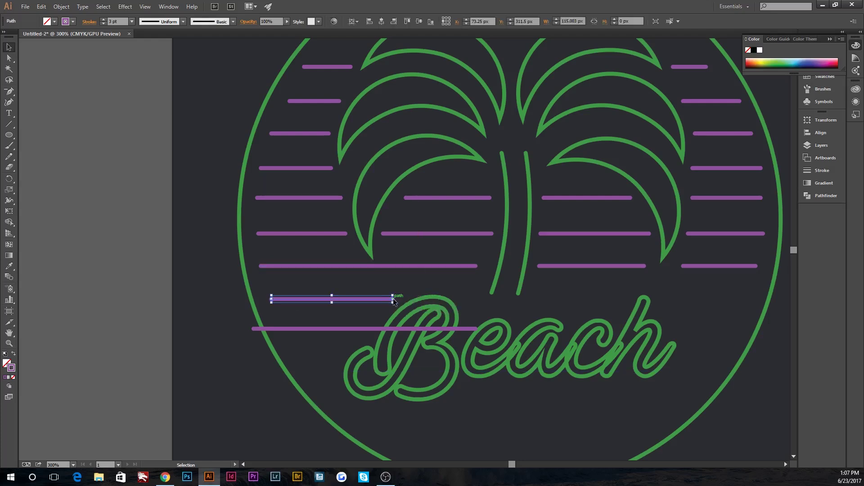
drag(368, 329, 506, 300)
drag(403, 298, 466, 299)
Delete the bottom anchor of the left trunk stroke to shorten it
click(477, 322)
key(ctrl+plus)
key(ctrl+plus)
key(ctrl+plus)
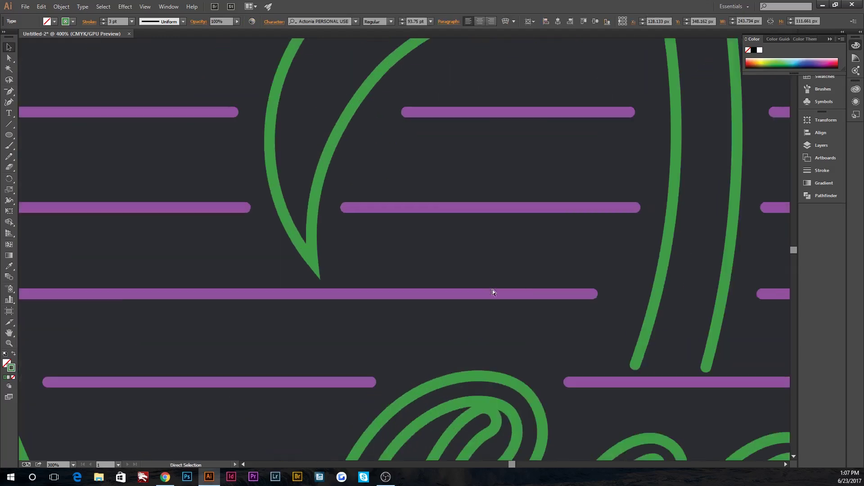
key(shift+asciitilde)
key(ctrl+plus)
click(254, 193)
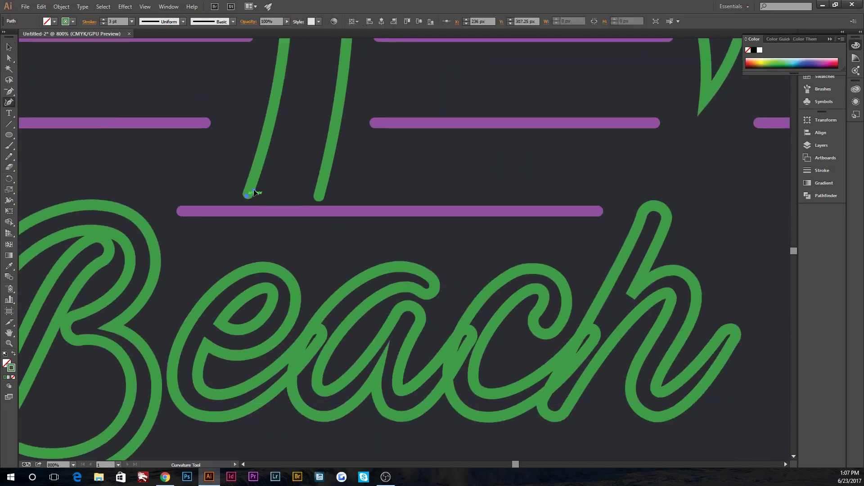
key(v)
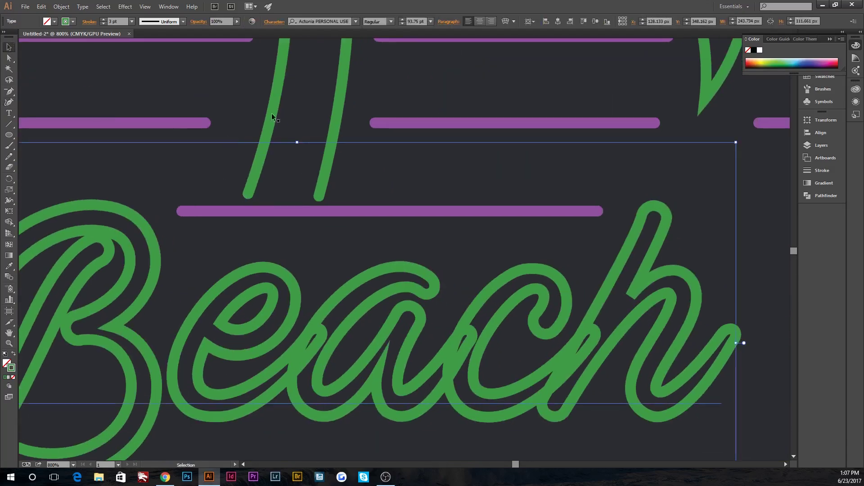
click(272, 116)
key(shift+asciitilde)
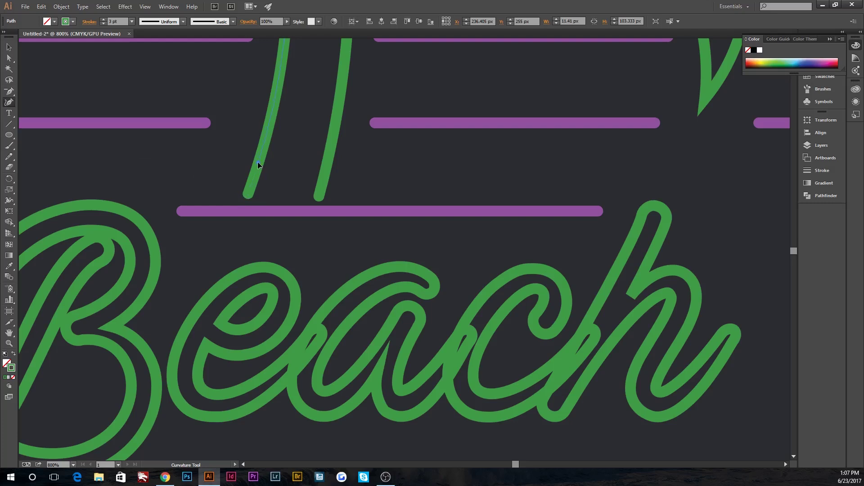
key(Delete)
key(v)
Delete the bottom anchor of the right trunk stroke to shorten it
click(325, 163)
key(shift+asciitilde)
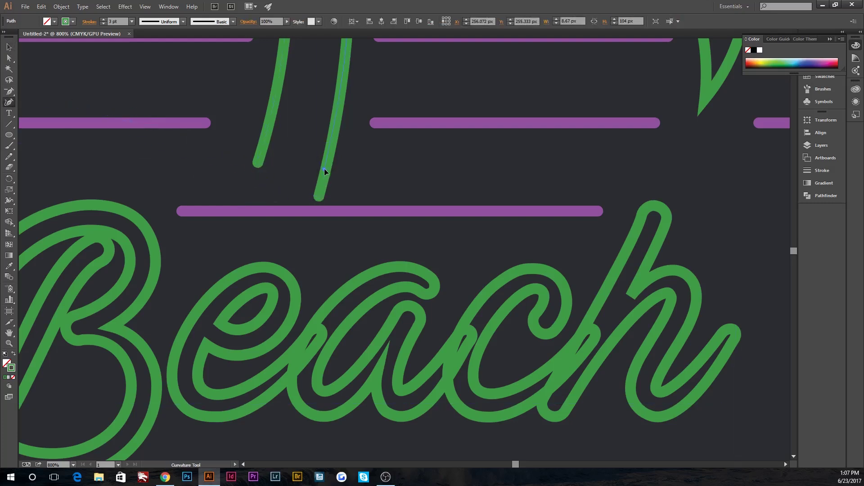
click(324, 168)
key(Delete)
key(v)
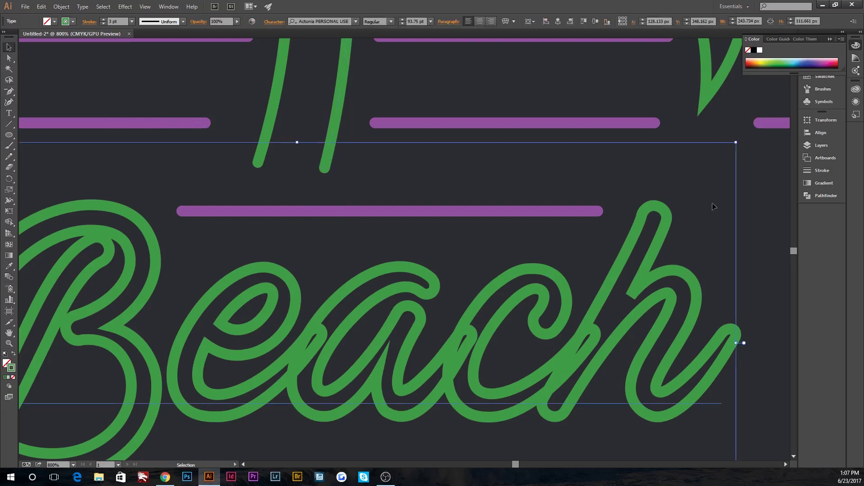
Alt-drag a copy of the purple stripe right of Beach and shorten its left end
drag(756, 191, 434, 184)
drag(241, 203, 725, 206)
drag(344, 204, 386, 204)
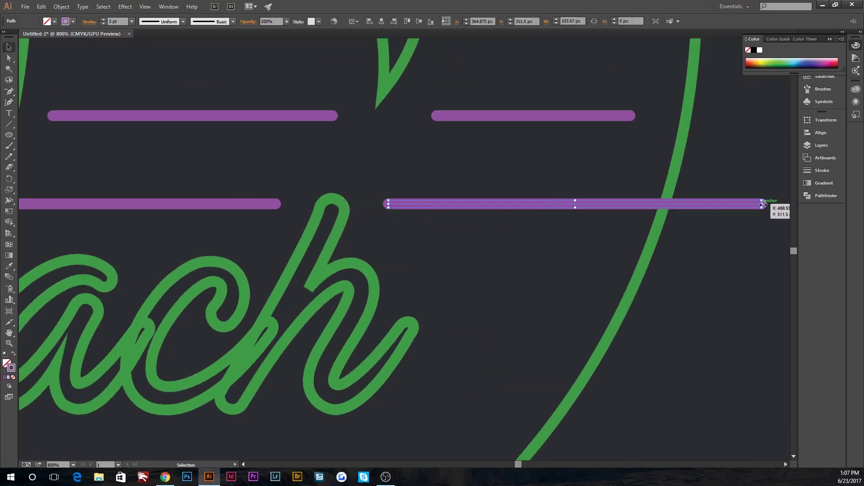
click(653, 225)
key(a)
key(ctrl+minus)
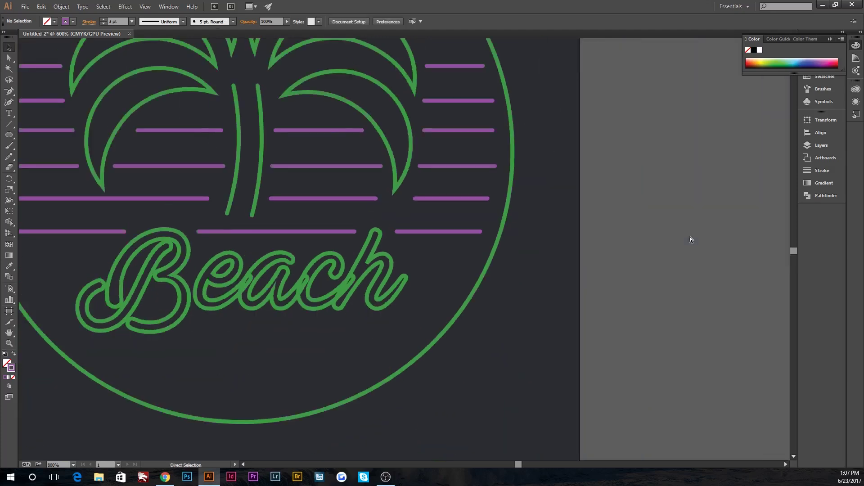
key(ctrl+minus)
key(ctrl+minus)
key(ctrl+minus)
key(v)
click(270, 288)
click(606, 297)
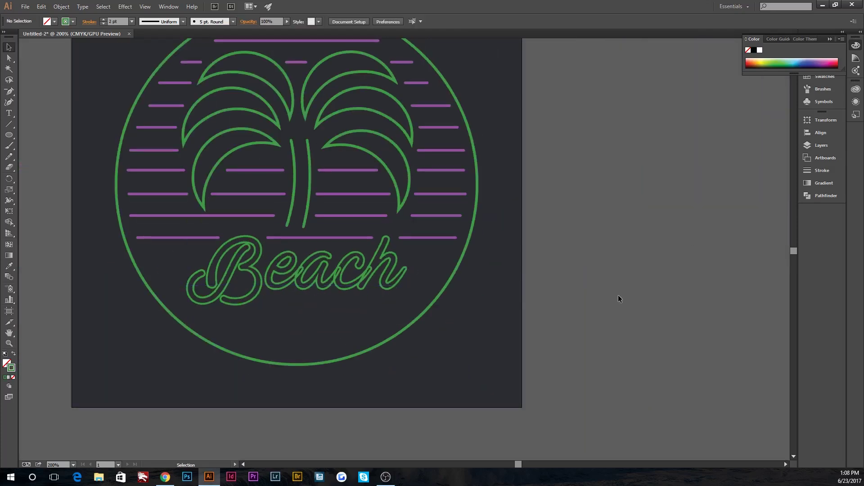
scroll(607, 298, up, 2)
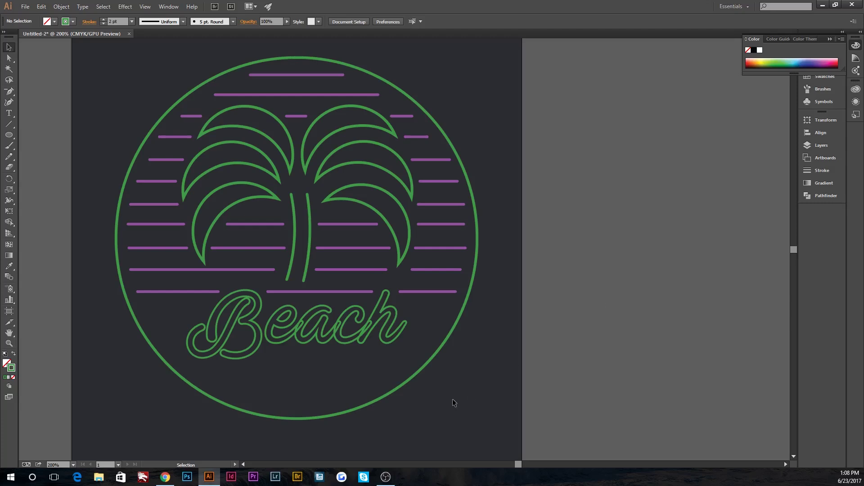
scroll(455, 369, down, 3)
scroll(455, 370, left, 2)
key(ctrl+minus)
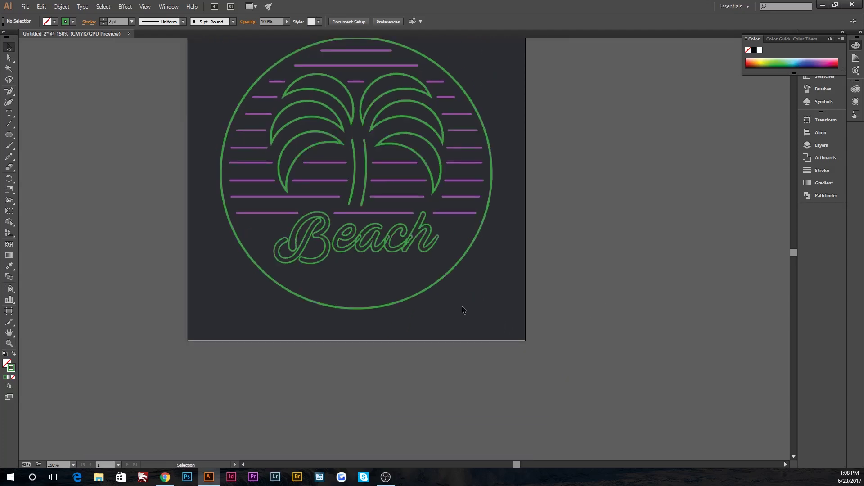
scroll(234, 285, up, 2)
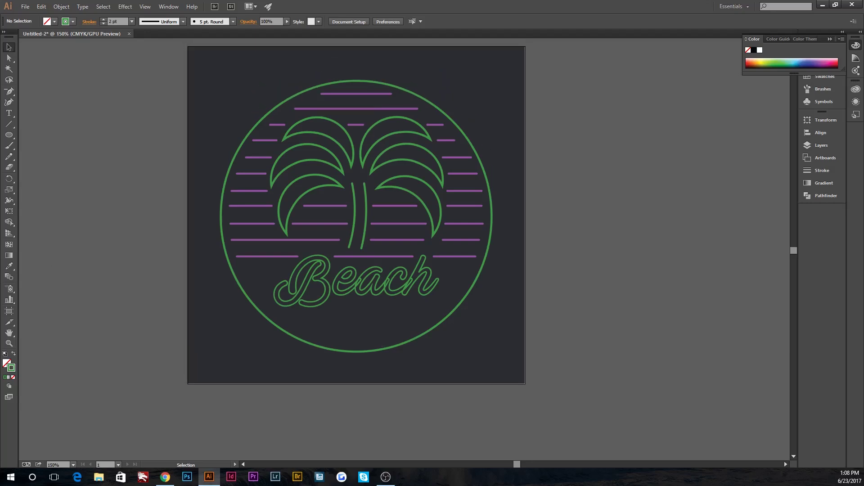
Draw a three-sided polygon and give it the purple stripe style with the Eyedropper
drag(9, 134, 52, 169)
click(99, 137)
key(Return)
key(i)
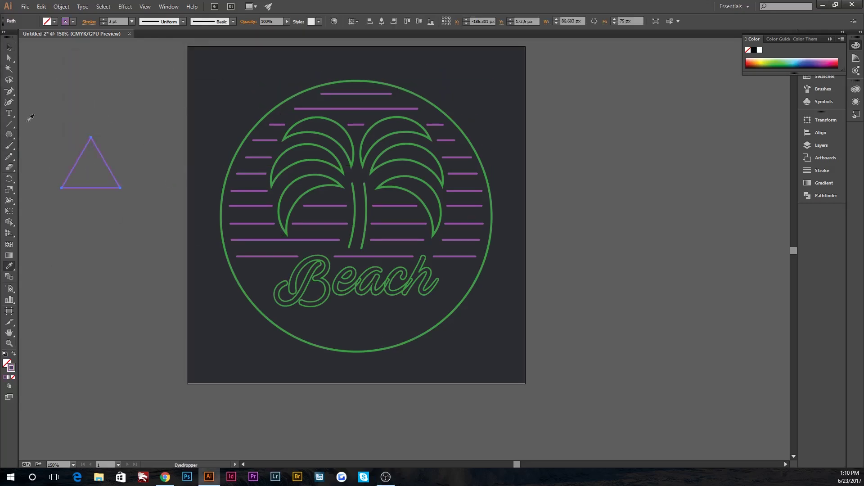
click(16, 50)
scroll(179, 135, down, 5)
mouse_move(180, 40)
mouse_down()
mouse_move(307, 366)
mouse_move(343, 168)
mouse_up()
key(ctrl+equal)
Alt-drag copies of the triangle into a joined row of five
drag(167, 306, 402, 306)
click(271, 317)
drag(231, 302, 236, 302)
click(224, 316)
drag(328, 304, 606, 300)
click(325, 320)
click(469, 343)
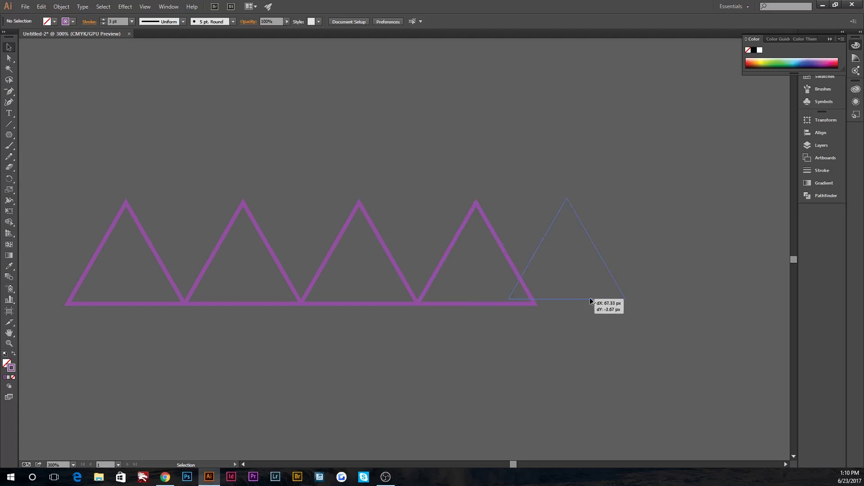
click(553, 339)
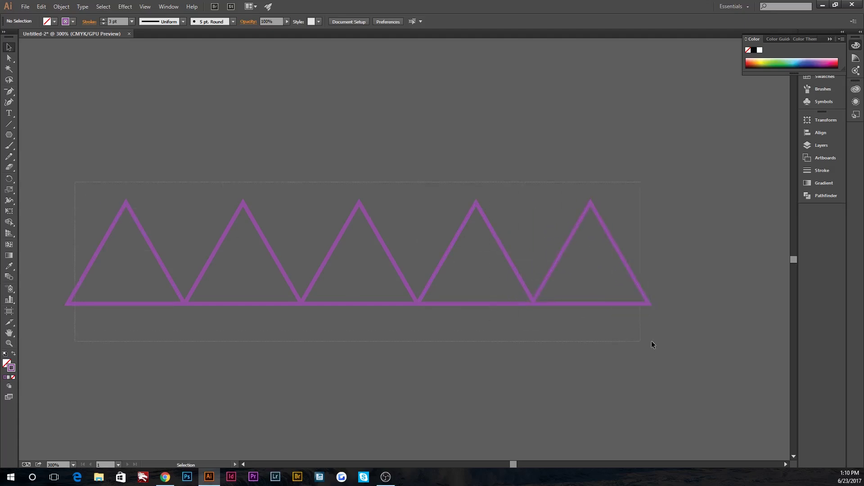
Select all five triangles, then flatten them and stretch the row wider
key(ctrl+a)
drag(359, 200, 359, 241)
drag(650, 272, 684, 274)
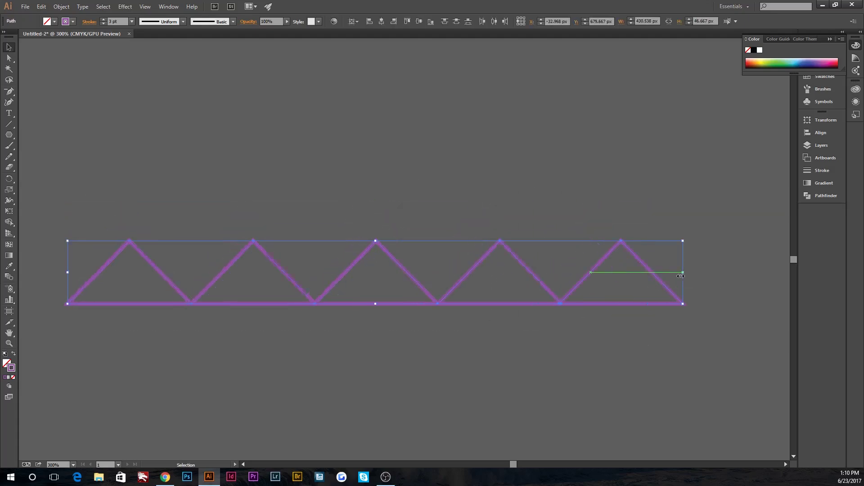
key(ctrl+minus)
key(ctrl+minus)
key(ctrl+minus)
key(ctrl+plus)
key(ctrl+plus)
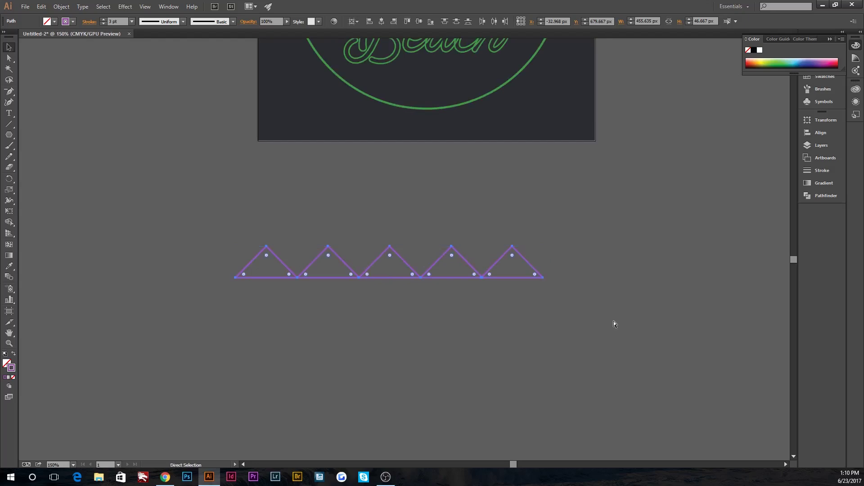
Draw a rectangle under the triangle row and merge it with the triangles using Shape Builder
key(ctrl+plus)
click(9, 135)
key(ctrl+shift+a)
drag(40, 307, 715, 432)
key(v)
key(ctrl+shift+a)
key(ctrl+a)
click(9, 210)
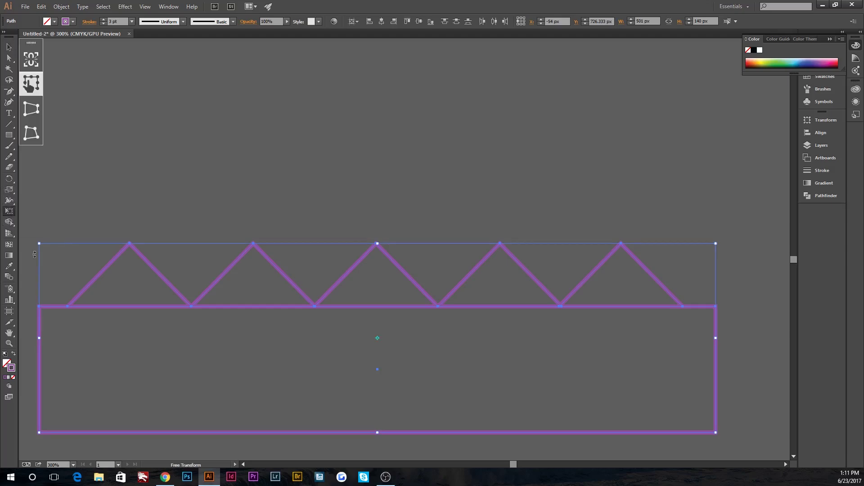
mouse_move(77, 294)
mouse_down()
mouse_move(252, 309)
mouse_move(595, 309)
mouse_up()
Remove the small slivers left under the zigzag valleys
scroll(595, 309, up, 3)
scroll(458, 194, up, 2)
alt+click(288, 325)
drag(287, 324, 495, 314)
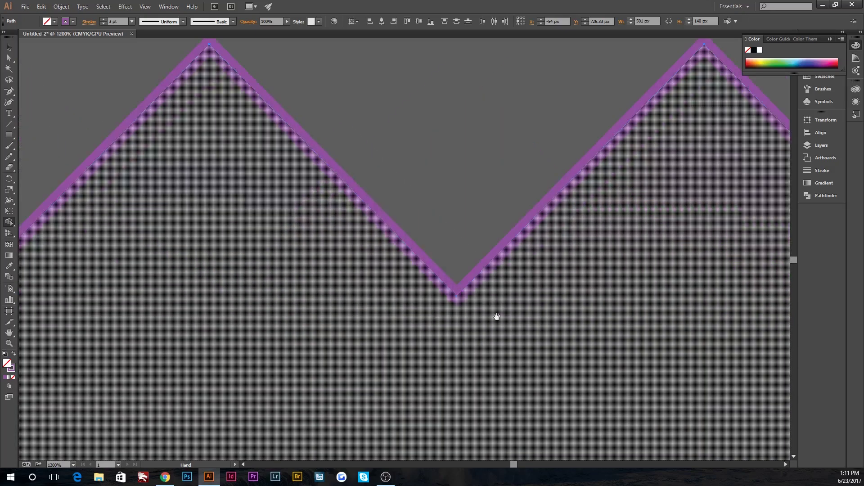
mouse_move(446, 220)
mouse_down()
mouse_move(360, 243)
mouse_move(289, 246)
mouse_up()
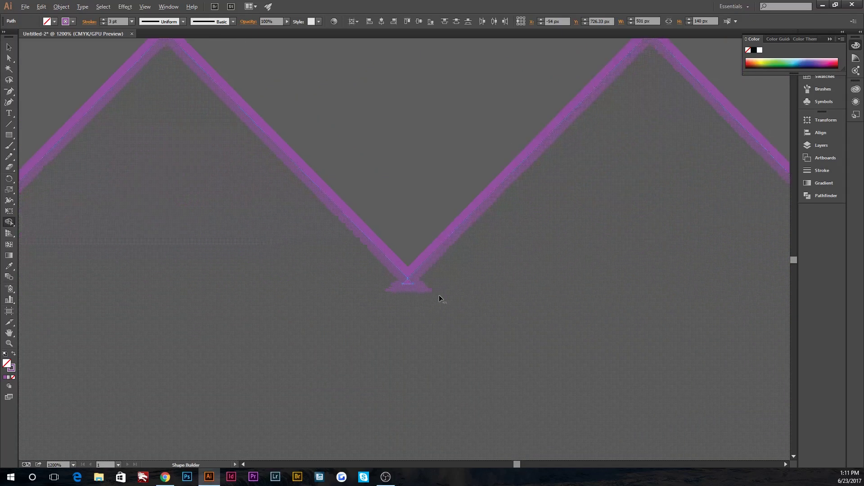
alt+click(413, 286)
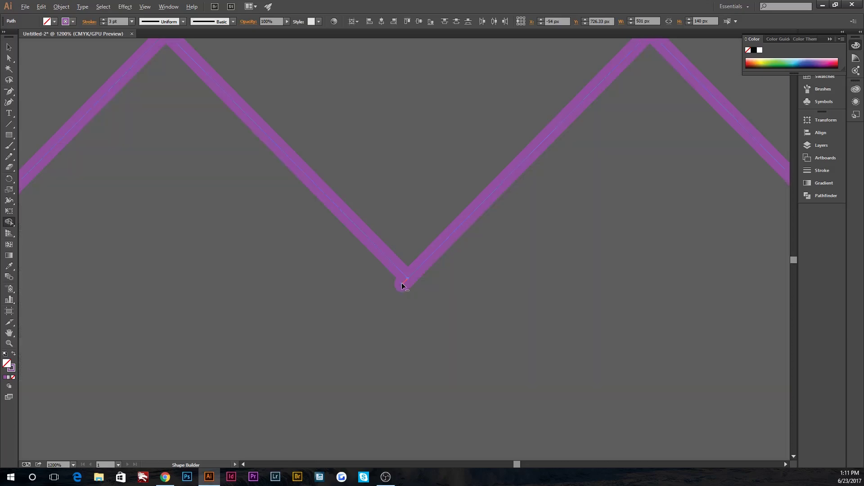
key(ctrl+minus)
key(ctrl+minus)
key(ctrl+minus)
key(v)
key(ctrl+minus)
key(ctrl+minus)
key(ctrl+minus)
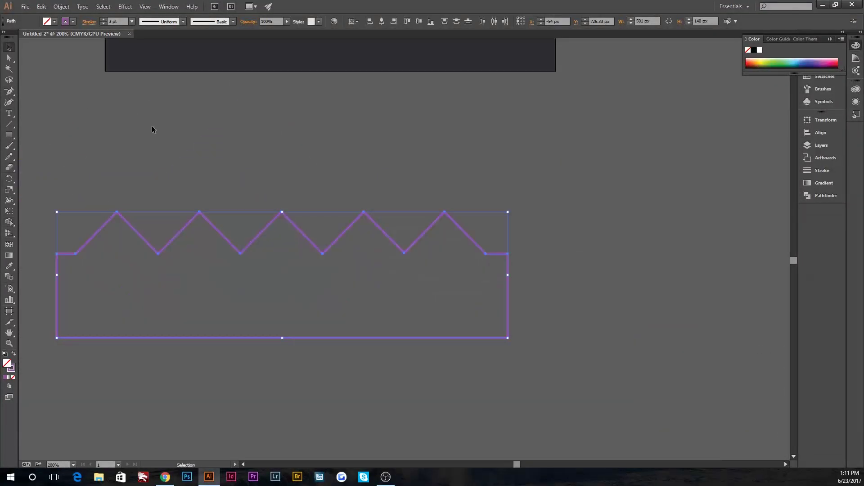
Draw rectangles over the left and right ends of the shape and align the right one
click(152, 129)
drag(509, 247, 548, 373)
drag(32, 240, 57, 357)
click(9, 47)
drag(27, 174, 550, 387)
click(550, 388)
drag(549, 295, 547, 296)
click(599, 304)
key(ctrl+a)
click(212, 202)
Alt-click with Shape Builder to delete both end strips and the bottom straight line
key(ctrl+a)
key(ctrl+plus)
drag(617, 241, 385, 222)
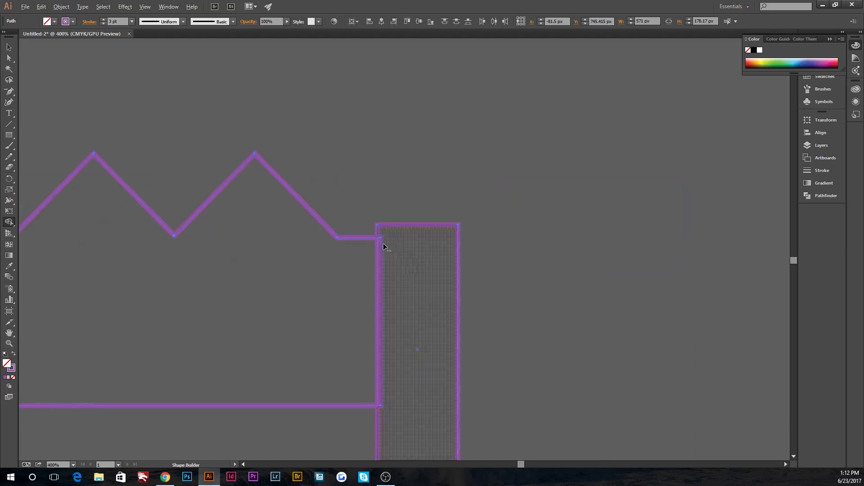
alt+click(378, 238)
drag(365, 261, 555, 280)
drag(275, 252, 553, 260)
alt+click(299, 243)
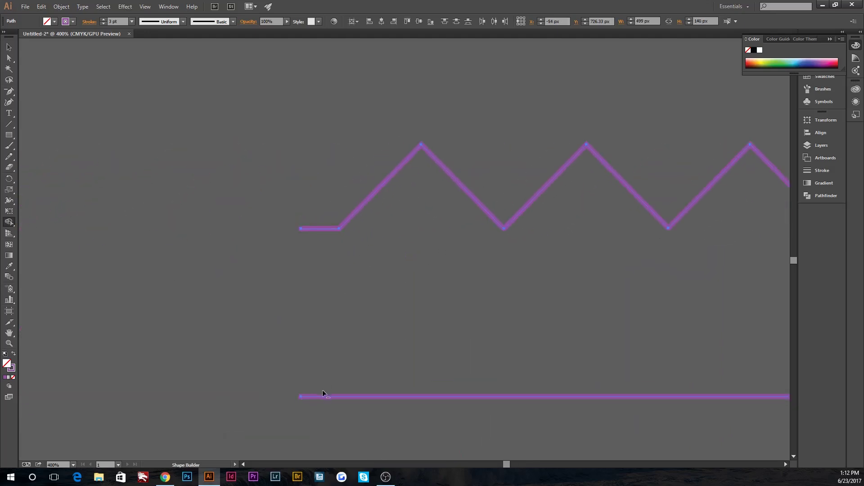
alt+click(321, 396)
click(9, 47)
click(152, 114)
key(ctrl+minus)
key(ctrl+minus)
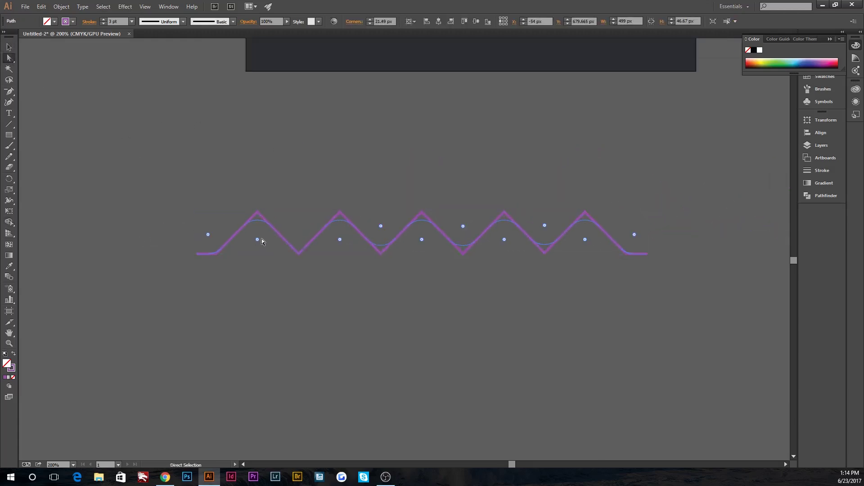
Delete the zigzag's first peak and move the left flat stub next to its start
key(v)
click(307, 252)
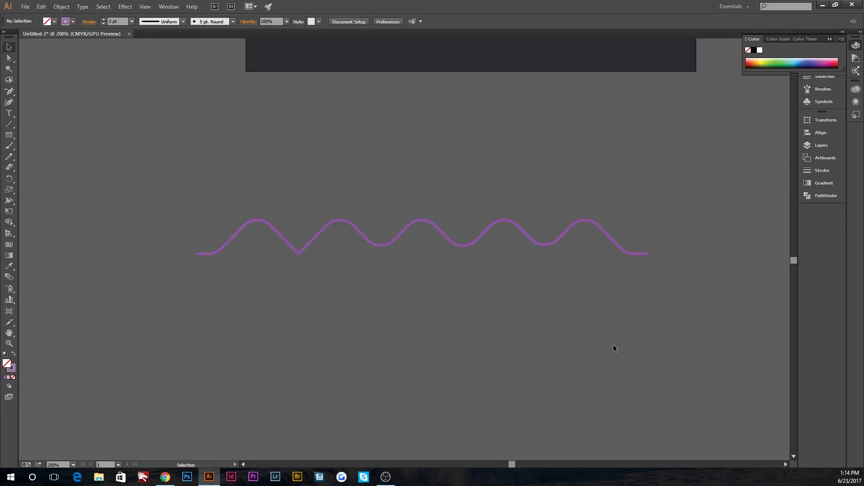
click(296, 253)
key(a)
key(ctrl+z)
key(v)
drag(289, 239, 274, 254)
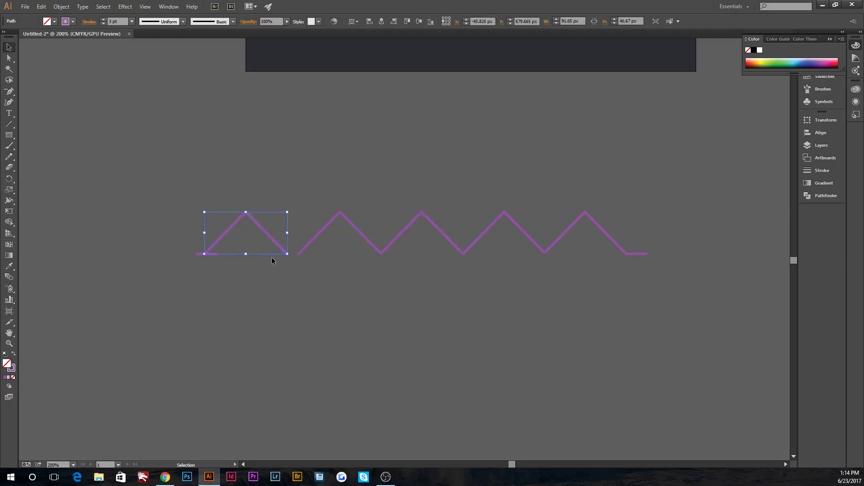
key(Delete)
drag(209, 254, 285, 254)
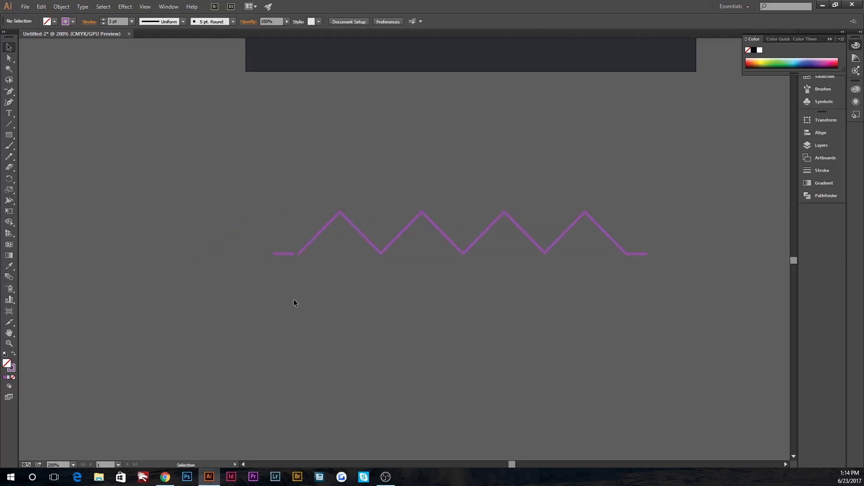
Line the flat stub up with the zigzag start and undo the extra stub move
key(ctrl+plus)
key(ctrl+plus)
drag(198, 285, 199, 292)
click(218, 287)
click(233, 314)
key(ctrl+plus)
key(ctrl+plus)
drag(367, 298, 514, 265)
click(129, 304)
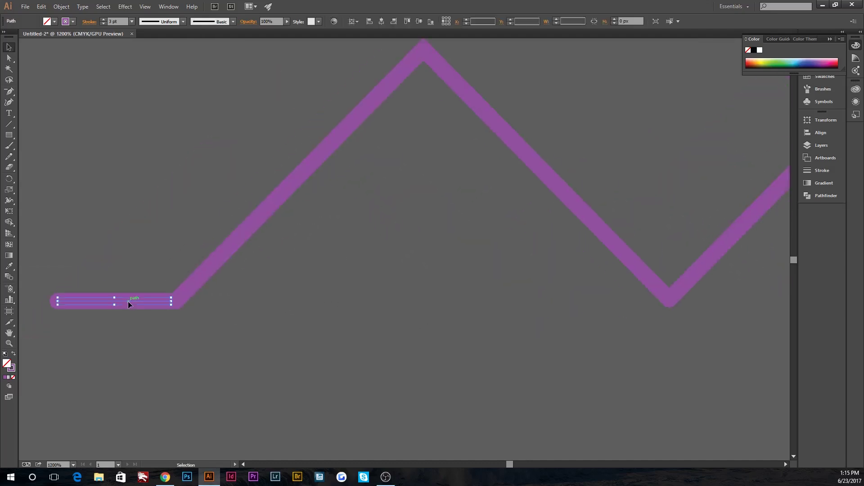
click(189, 333)
key(ctrl+minus)
key(ctrl+minus)
mouse_move(328, 283)
mouse_down()
mouse_move(49, 206)
mouse_move(556, 207)
mouse_up()
key(ctrl+z)
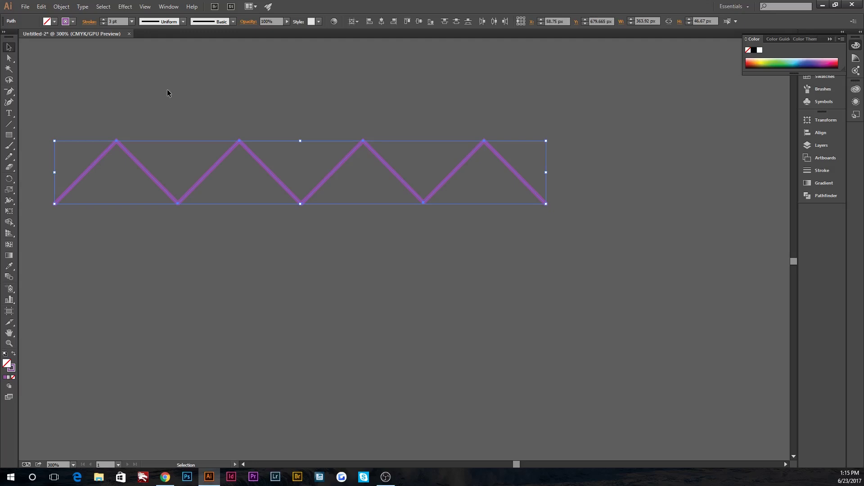
Round off all the zigzag's corners with Direct Selection live corners
key(a)
drag(116, 164, 118, 184)
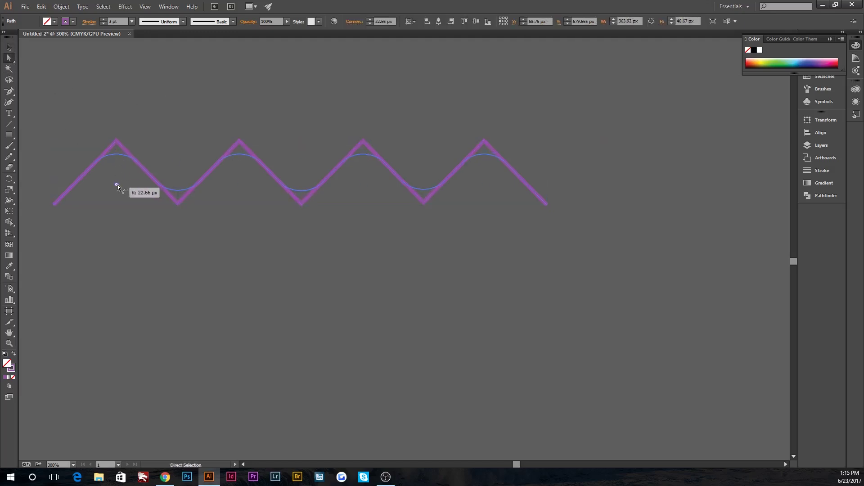
key(v)
click(124, 64)
key(ctrl+minus)
key(ctrl+minus)
Move the wave into the badge under Beach and shrink it to fit
drag(341, 231, 340, 144)
key(ctrl+plus)
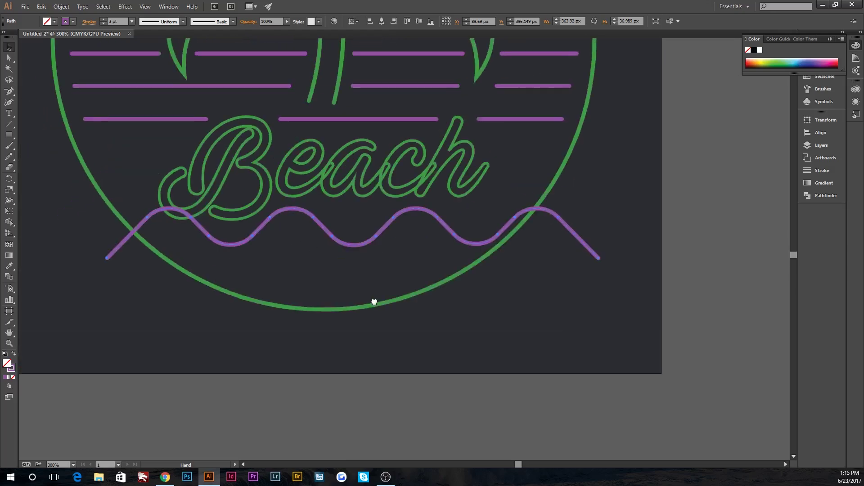
mouse_move(609, 213)
mouse_down()
mouse_move(567, 229)
mouse_move(463, 221)
mouse_up()
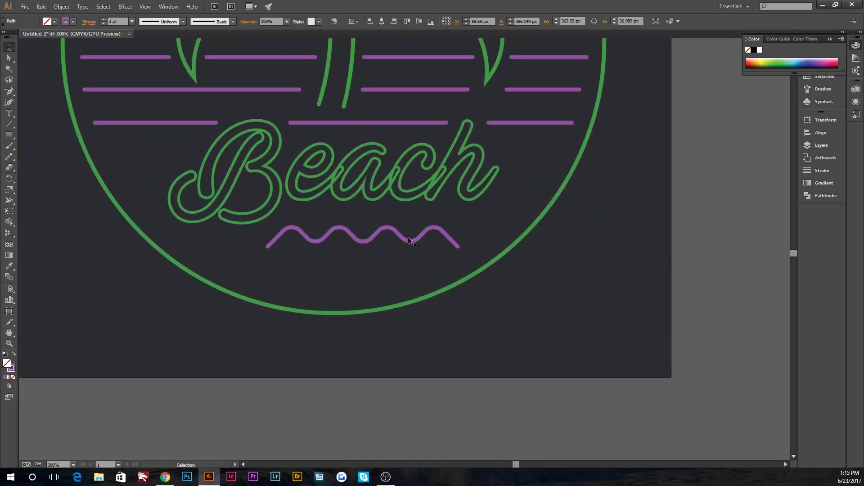
click(465, 299)
Alt-drag a second wave below-left and shift the top wave right
drag(383, 239, 323, 273)
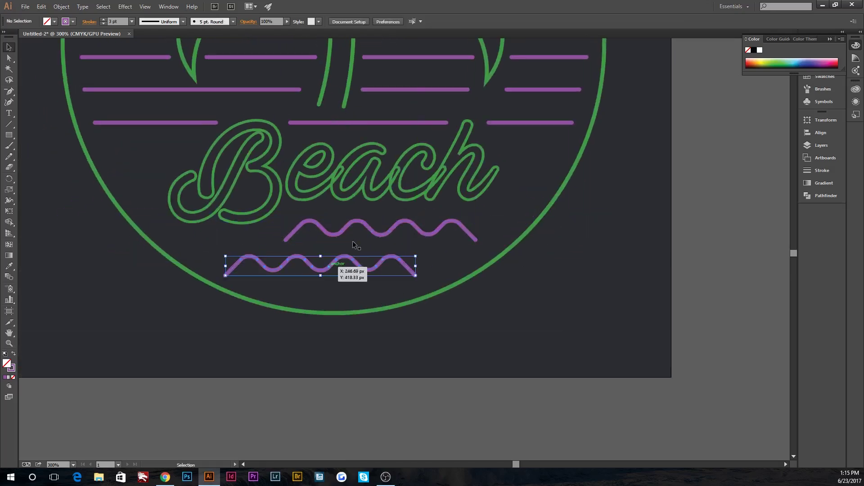
click(489, 322)
drag(430, 234, 446, 233)
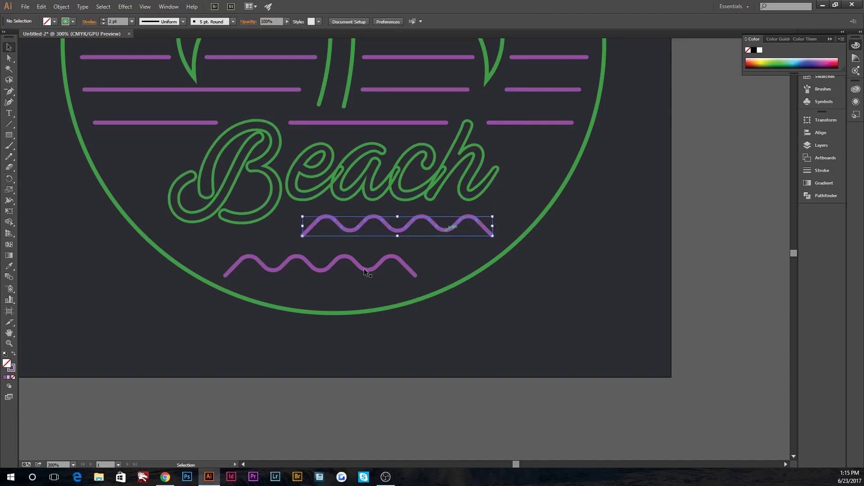
click(378, 266)
click(430, 398)
key(ctrl+minus)
key(ctrl+minus)
Select all of the badge artwork
scroll(383, 388, up, 2)
scroll(383, 388, up, 2)
scroll(382, 388, up, 2)
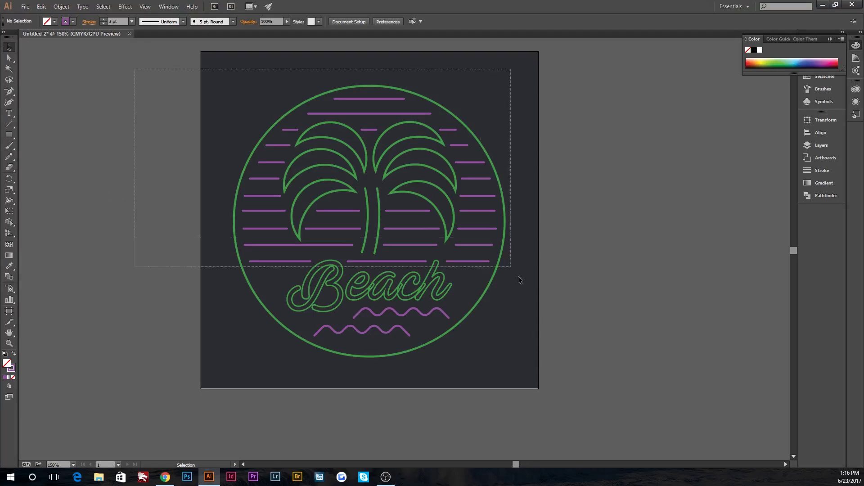
drag(130, 68, 577, 382)
click(61, 6)
mouse_move(71, 188)
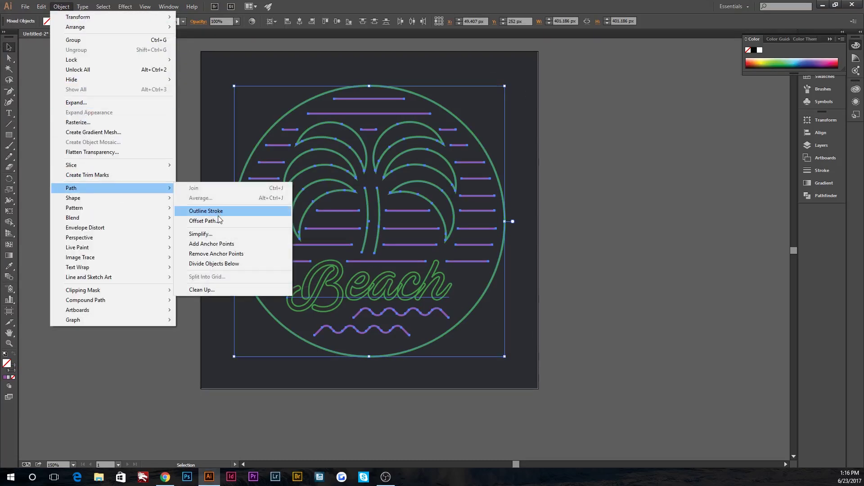
Offset all the badge artwork by -5 px with Round joins, previewing before applying
click(202, 221)
click(164, 192)
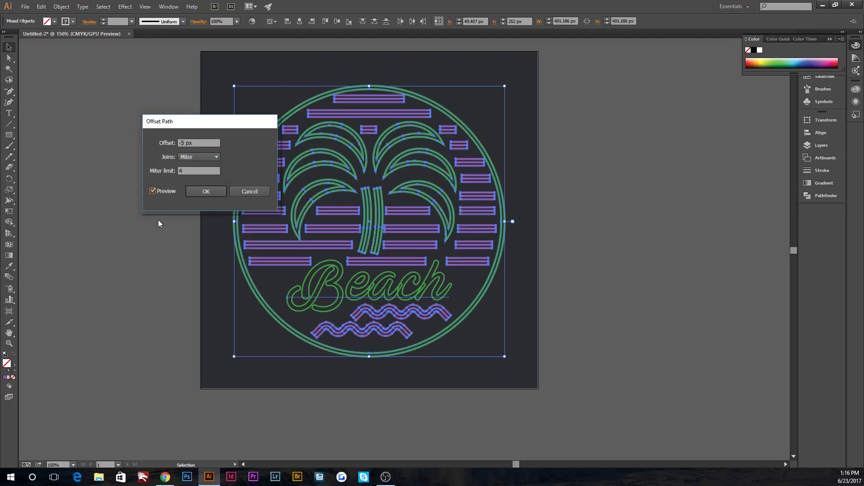
click(193, 158)
click(199, 174)
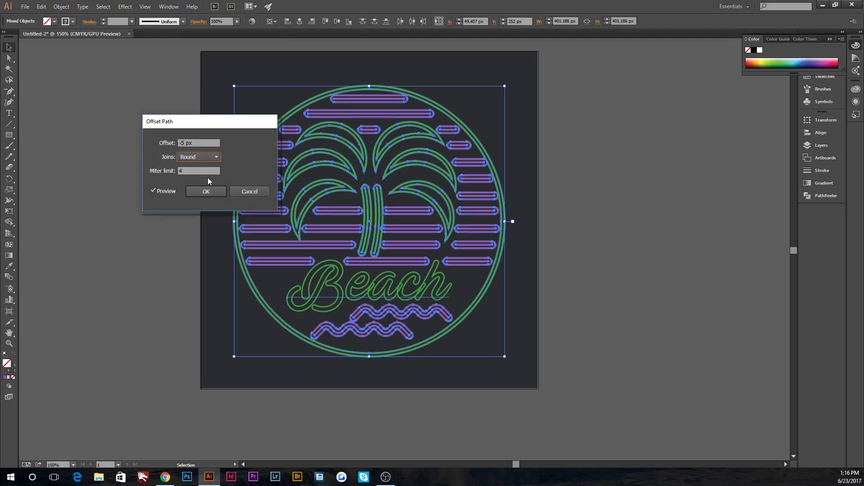
click(216, 193)
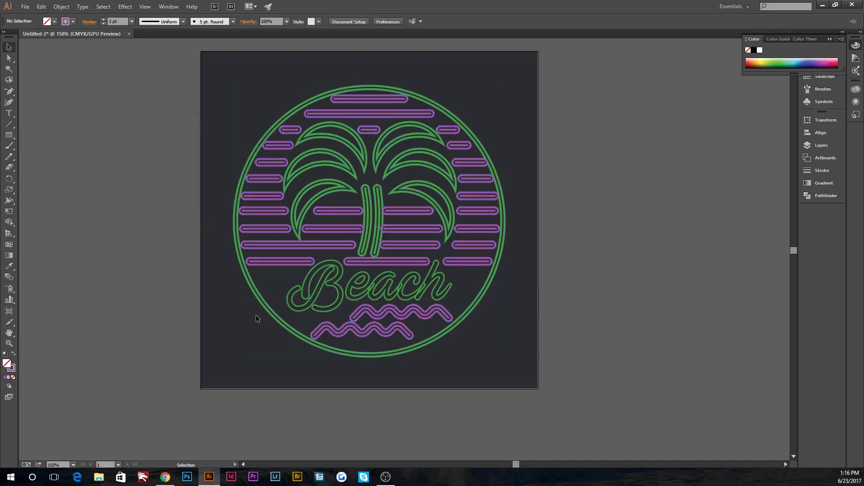
key(ctrl+equal)
key(ctrl+equal)
key(ctrl+equal)
Select all the inner offset lines of the waves and purple stripes
scroll(256, 315, down, 3)
click(275, 362)
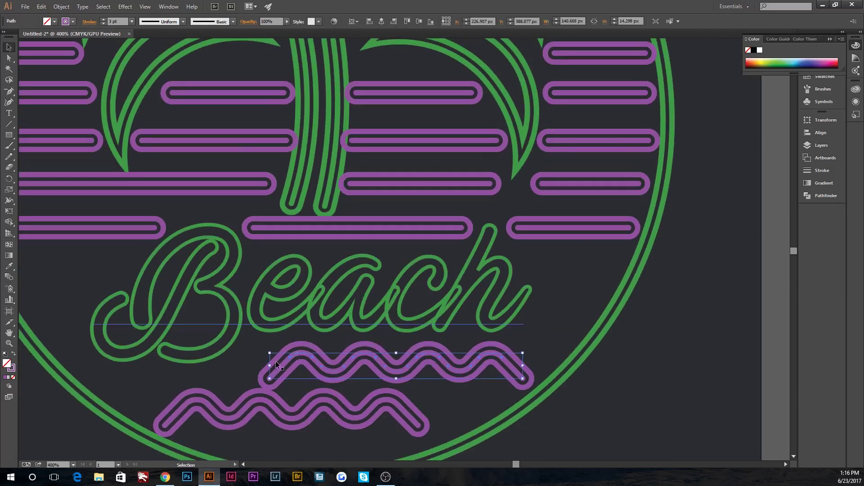
shift+click(280, 367)
shift+click(291, 421)
shift+click(298, 228)
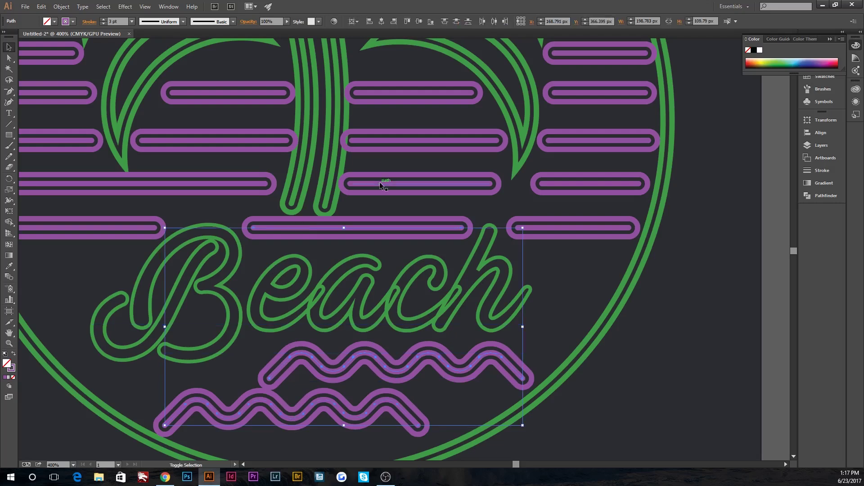
shift+click(555, 223)
shift+click(577, 184)
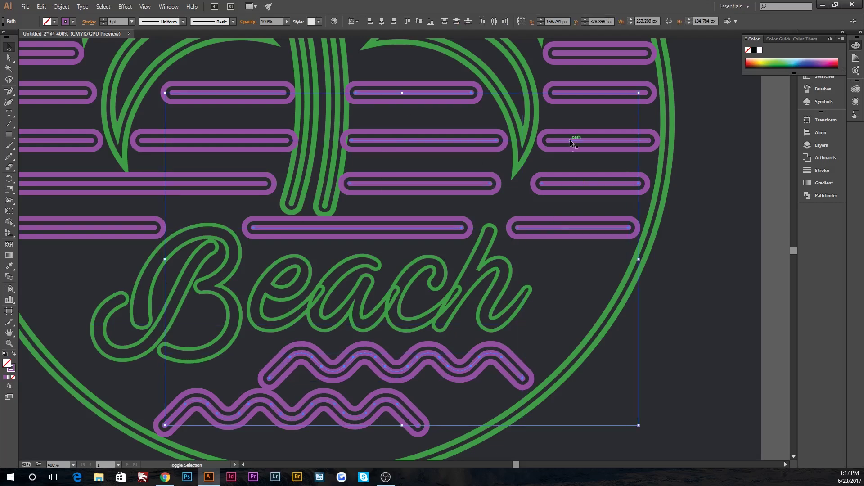
shift+click(573, 140)
shift+click(577, 93)
shift+click(578, 53)
shift+click(177, 141)
shift+click(126, 227)
shift+click(93, 185)
shift+click(83, 142)
shift+click(72, 93)
scroll(72, 93, up, 5)
scroll(72, 93, left, 5)
shift+click(156, 152)
shift+click(177, 109)
shift+click(199, 64)
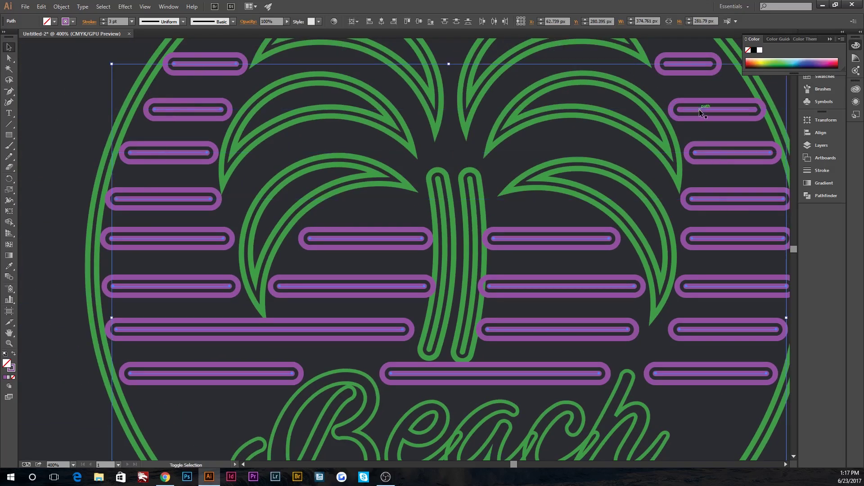
scroll(686, 66, up, 3)
scroll(450, 180, up, 2)
shift+click(197, 155)
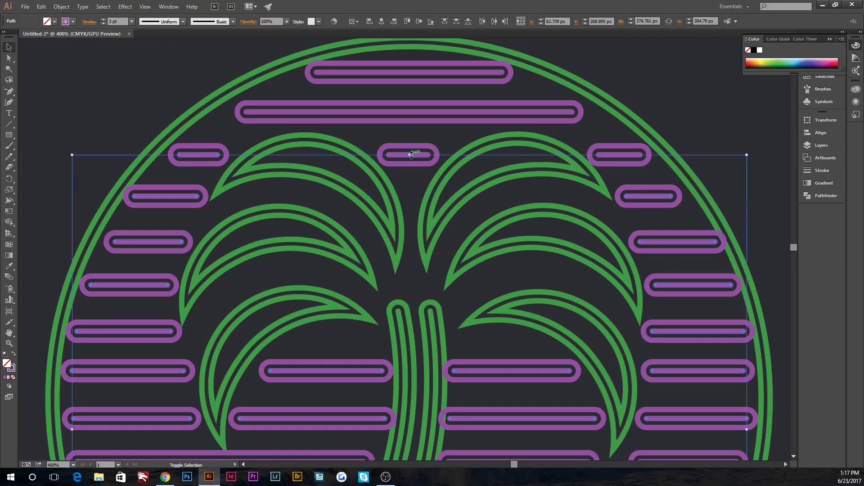
shift+click(337, 112)
shift+click(345, 73)
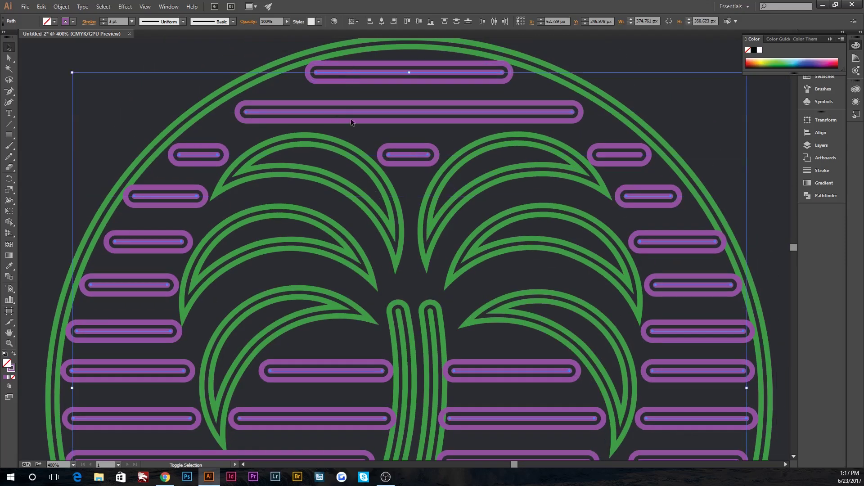
Recolor the selected inner lines a lighter purple, then clear the selection
double_click(14, 368)
click(581, 109)
click(748, 81)
key(ctrl+minus)
key(ctrl+minus)
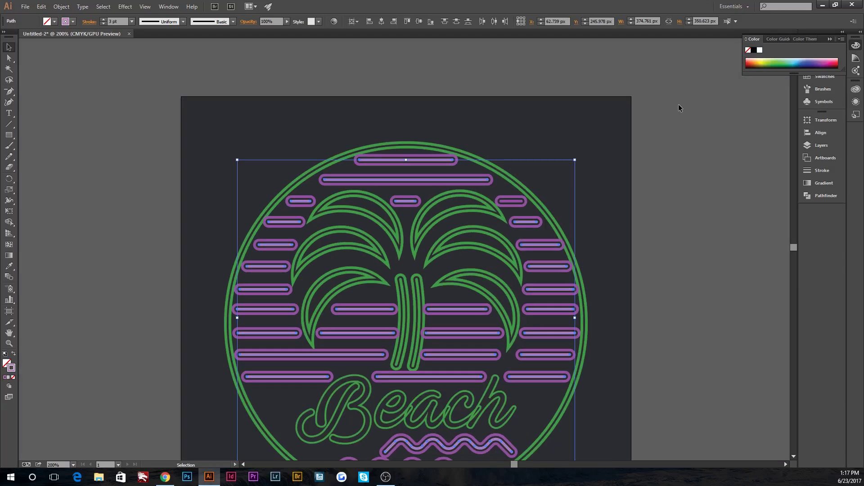
click(611, 139)
key(ctrl+plus)
key(ctrl+plus)
key(ctrl+plus)
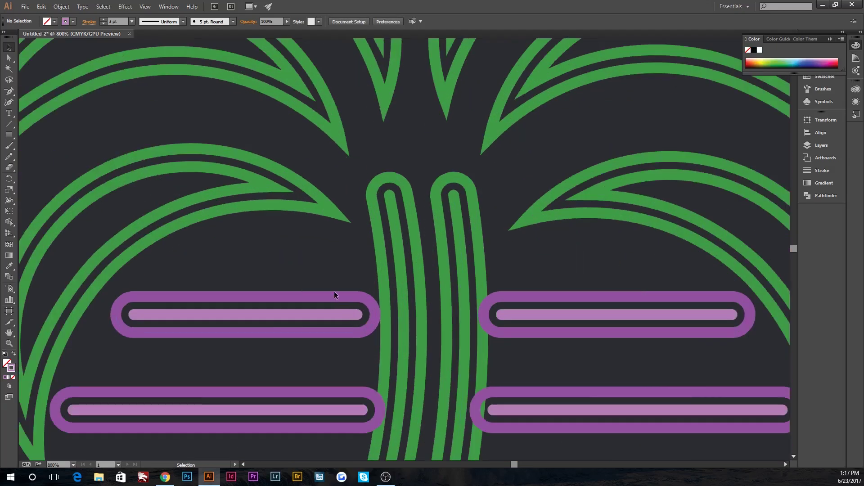
Select every purple stripe bar outline across the badge
click(333, 298)
click(13, 354)
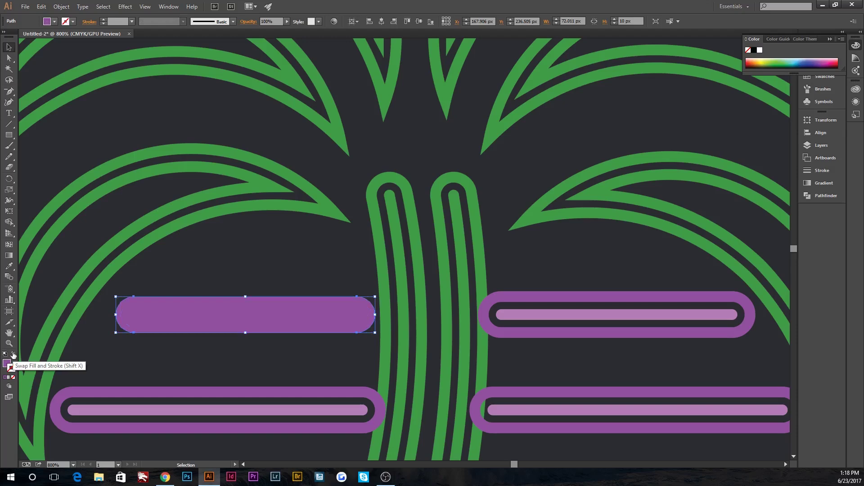
click(13, 355)
shift+click(518, 297)
shift+click(329, 396)
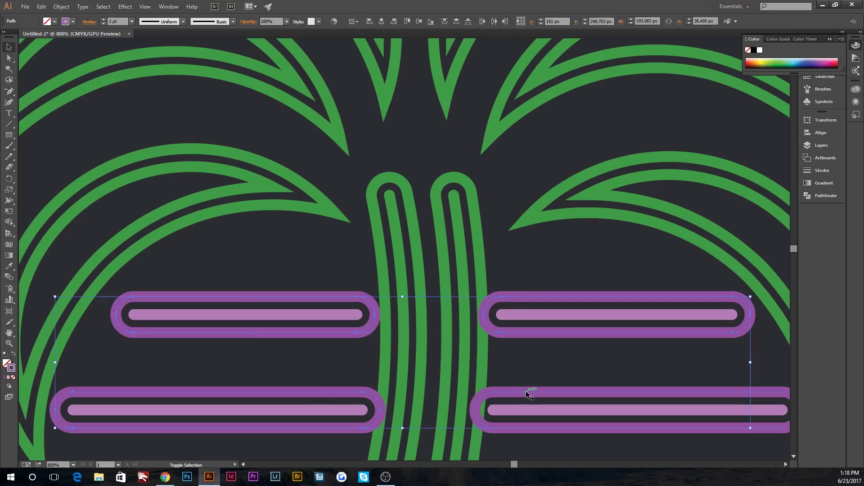
shift+click(525, 391)
key(ctrl+minus)
key(ctrl+minus)
key(ctrl+minus)
shift+click(338, 342)
shift+click(442, 342)
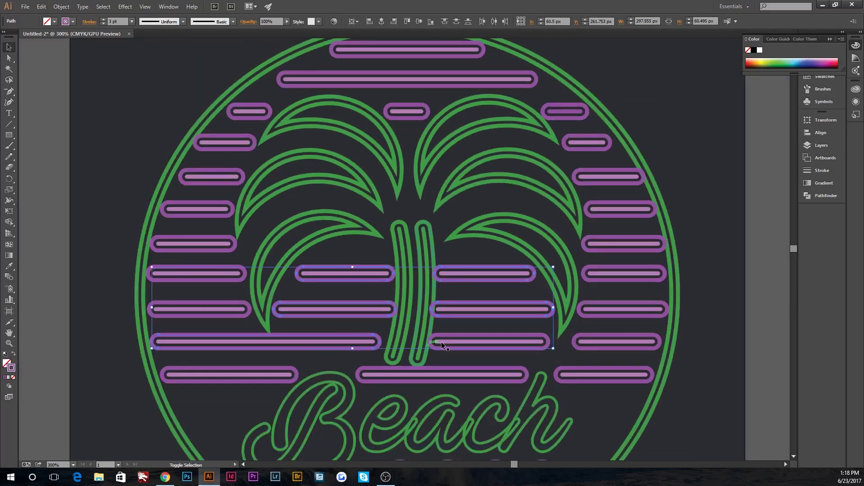
shift+click(283, 374)
shift+click(485, 374)
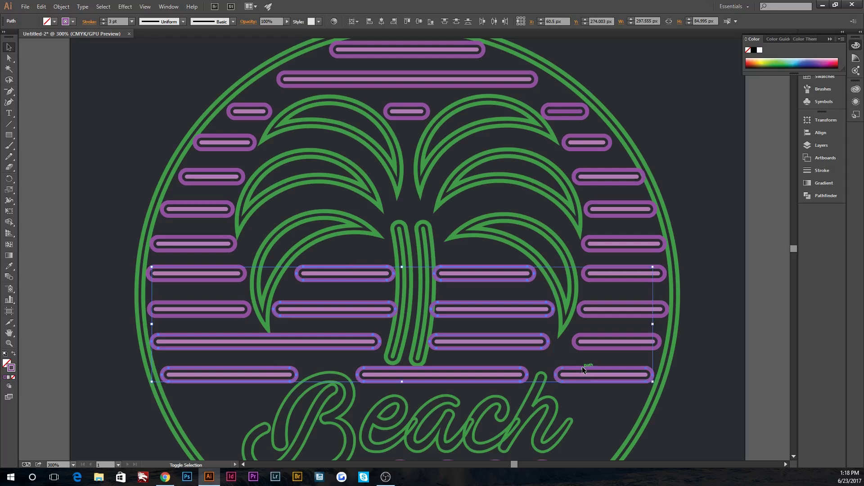
shift+click(599, 242)
shift+click(602, 208)
shift+click(597, 176)
shift+click(585, 143)
shift+click(556, 108)
shift+click(484, 77)
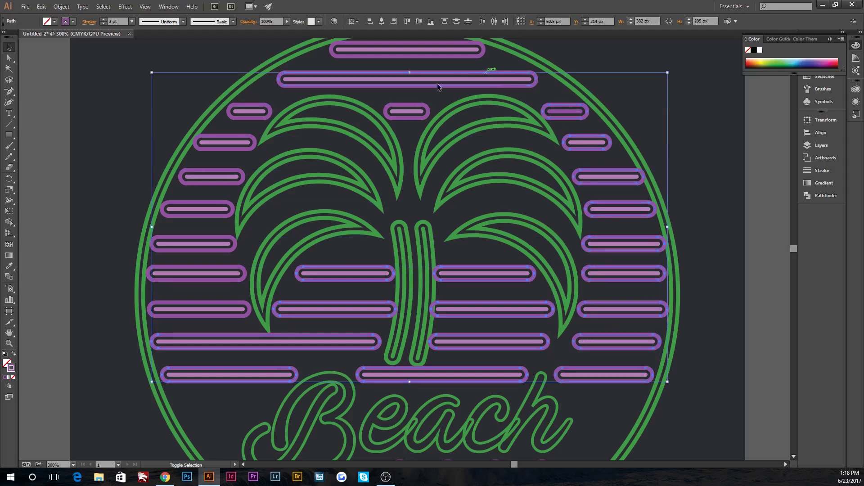
shift+click(403, 43)
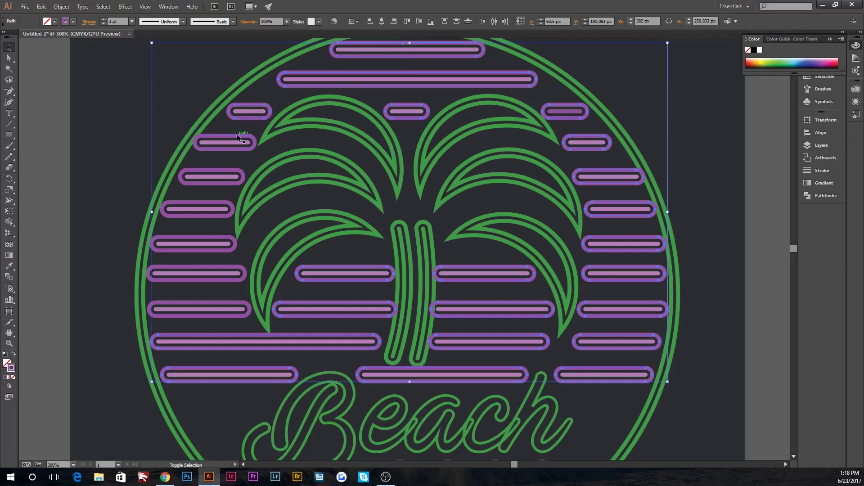
shift+click(188, 270)
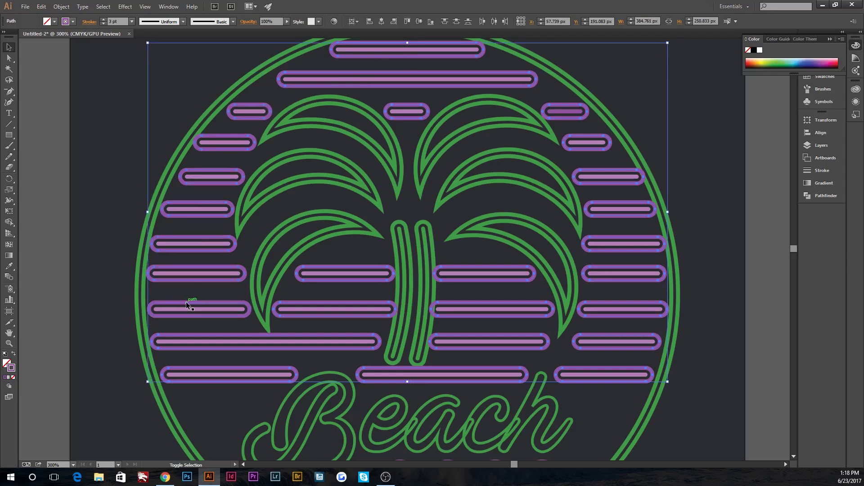
Swap fill and stroke on the selected bars and group them together
click(14, 354)
right_click(81, 177)
click(107, 219)
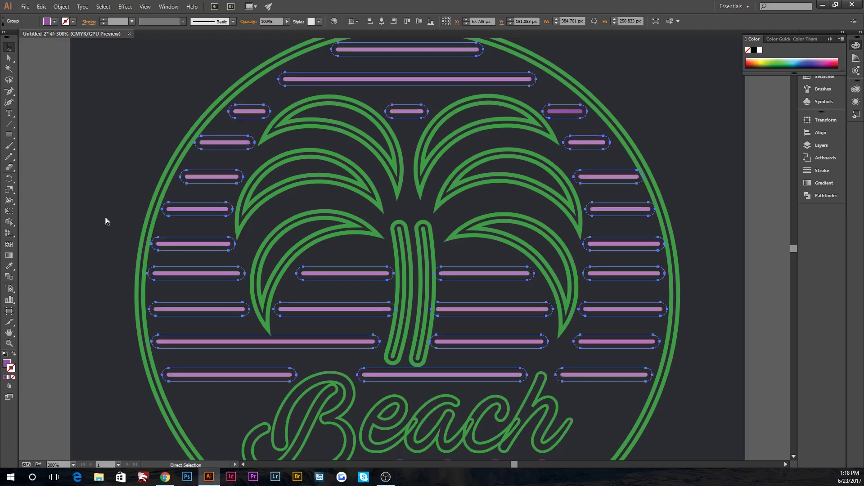
key(v)
click(570, 111)
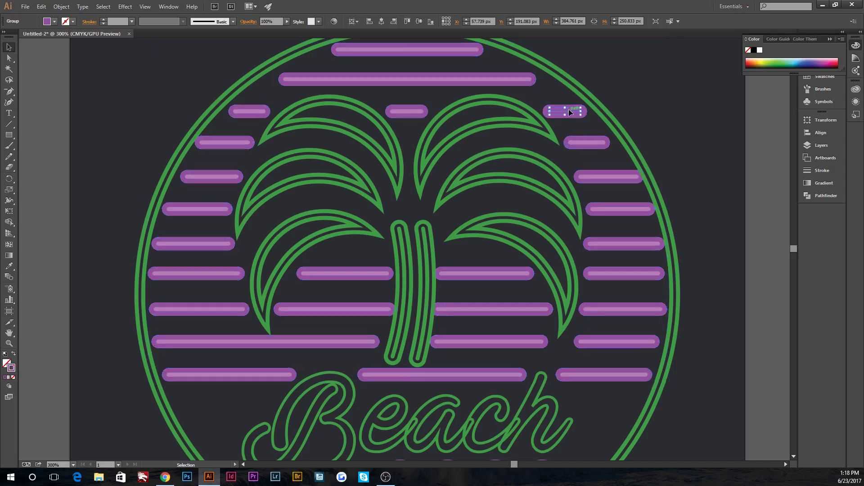
Apply a Gaussian Blur of about 19.3 px to the purple bar group
key(i)
key(v)
click(293, 79)
click(125, 6)
mouse_move(135, 157)
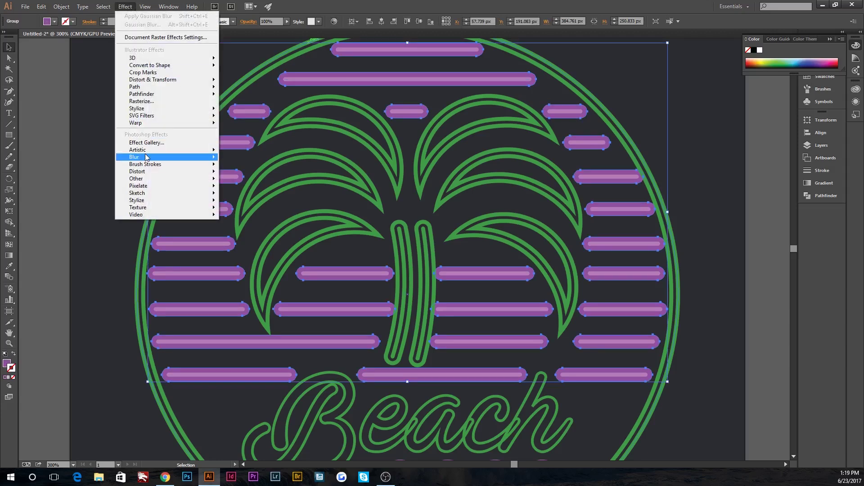
click(291, 162)
click(619, 205)
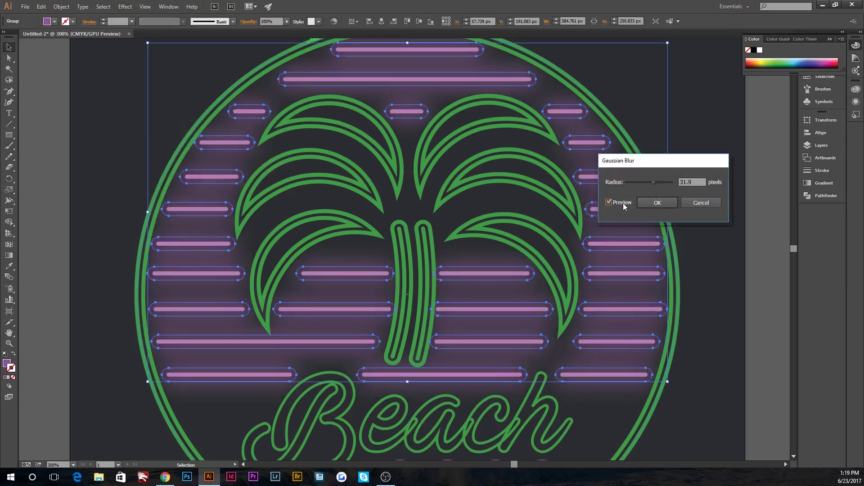
drag(653, 183, 649, 185)
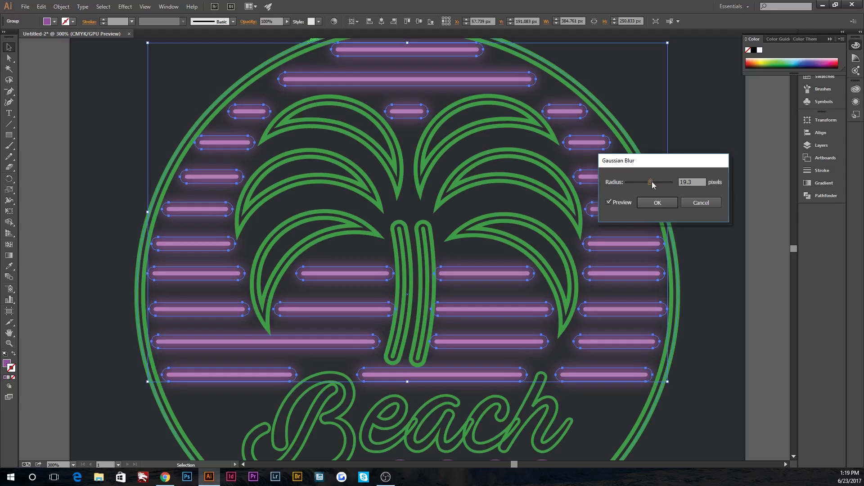
click(650, 202)
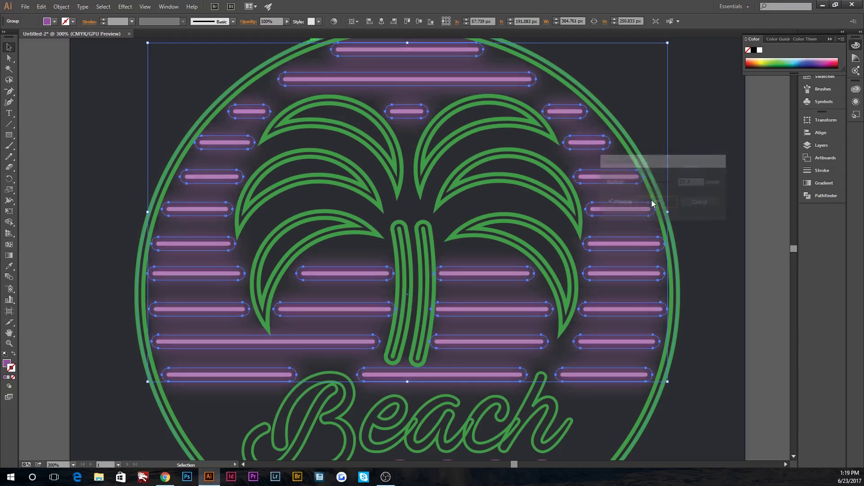
click(706, 192)
key(ctrl+z)
Select both waves and swap fill and stroke to make them solid purple
click(711, 322)
scroll(629, 275, down, 2)
click(350, 372)
click(651, 371)
scroll(651, 371, down, 2)
click(478, 404)
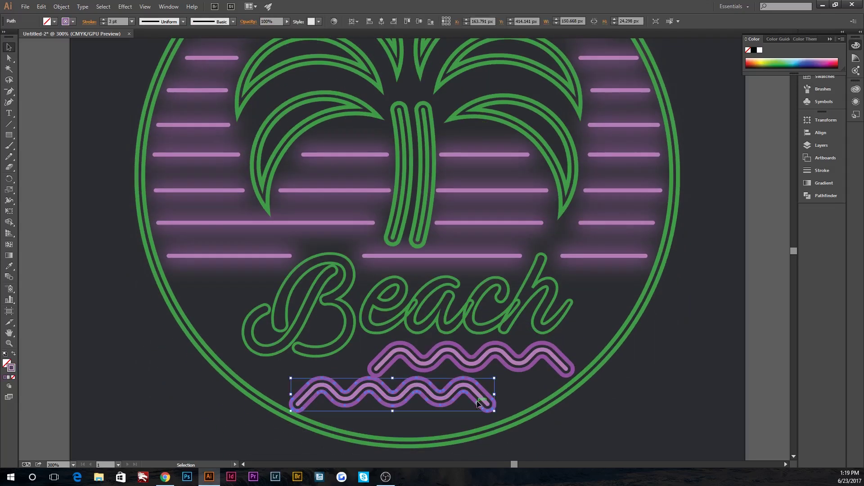
shift+click(517, 372)
click(14, 356)
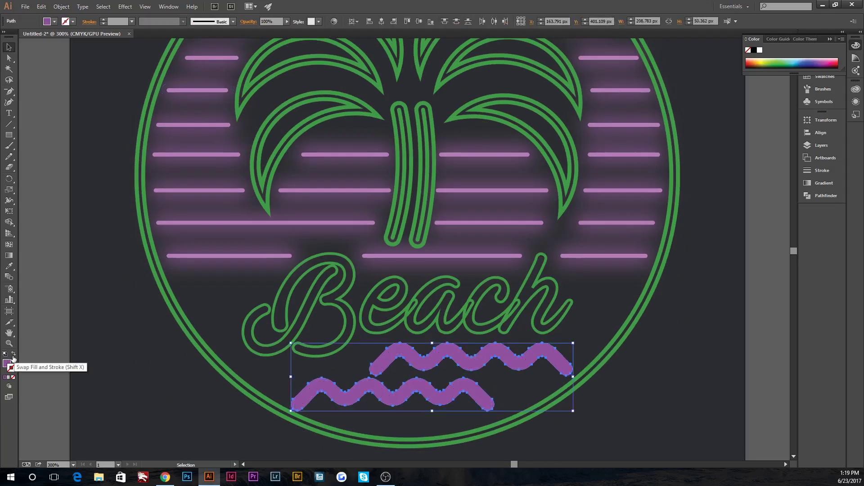
Apply a Gaussian Blur glow to the two waves
click(125, 7)
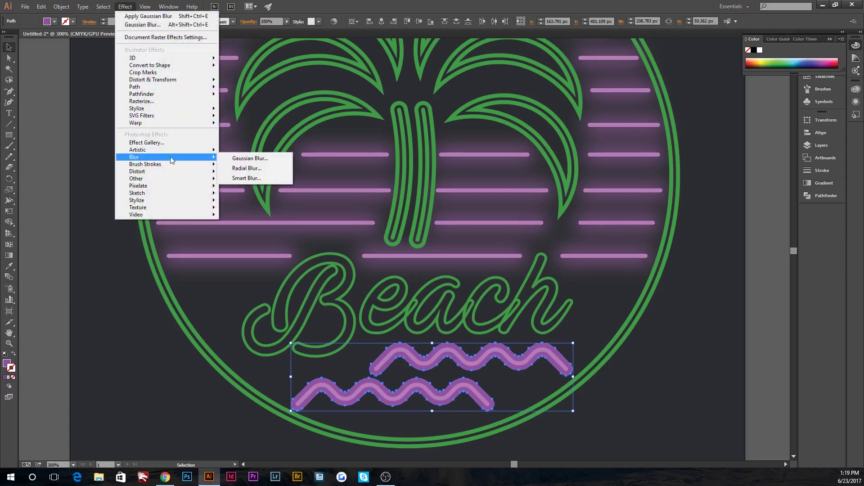
click(248, 159)
click(656, 205)
click(690, 393)
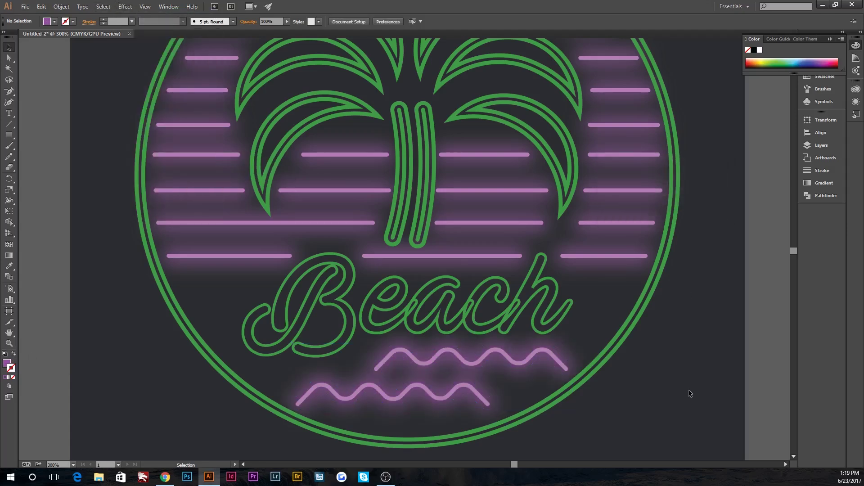
scroll(664, 391, up, 3)
key(ctrl+plus)
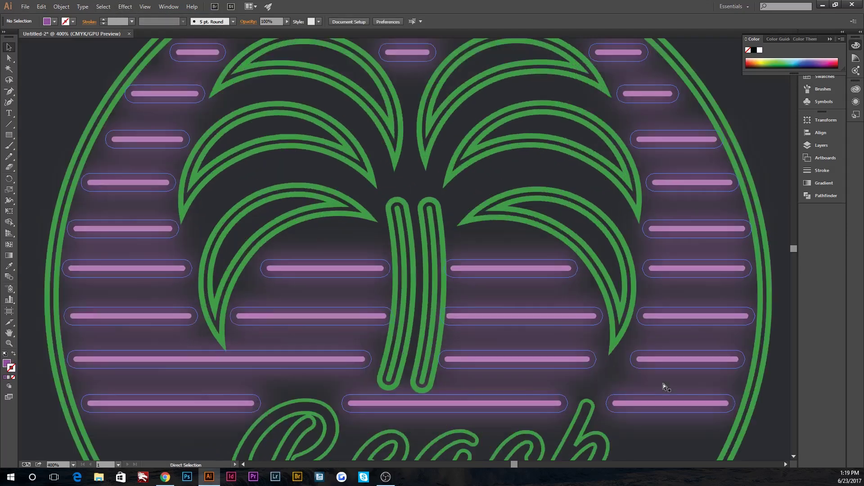
Recolor the palm trunk and leaf outlines a lighter green
click(402, 225)
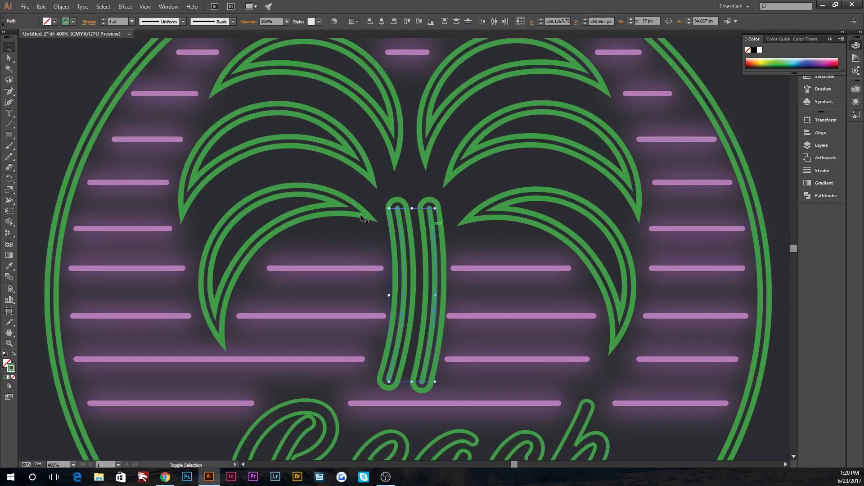
shift+click(365, 153)
shift+click(389, 109)
shift+click(428, 104)
shift+click(474, 140)
shift+click(503, 209)
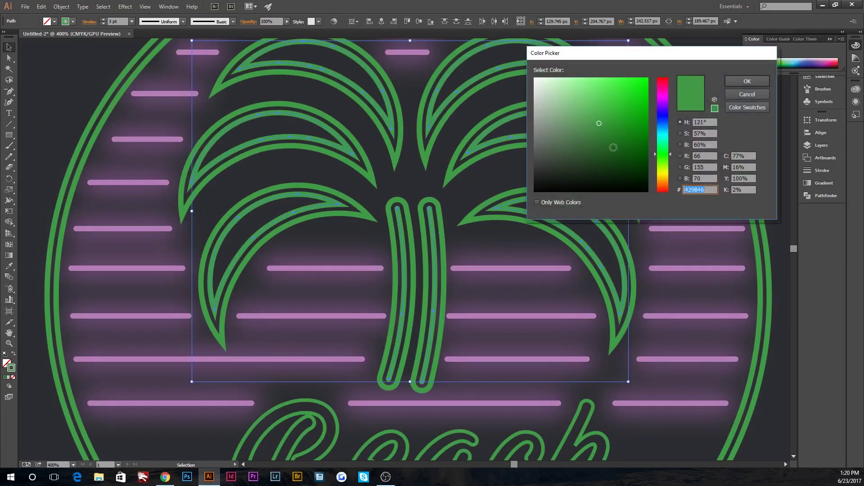
click(590, 110)
click(745, 81)
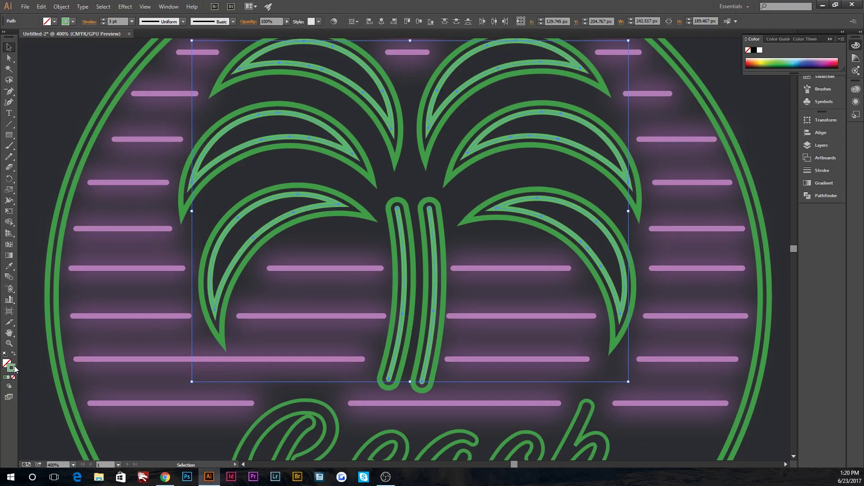
double_click(14, 367)
click(748, 83)
click(718, 137)
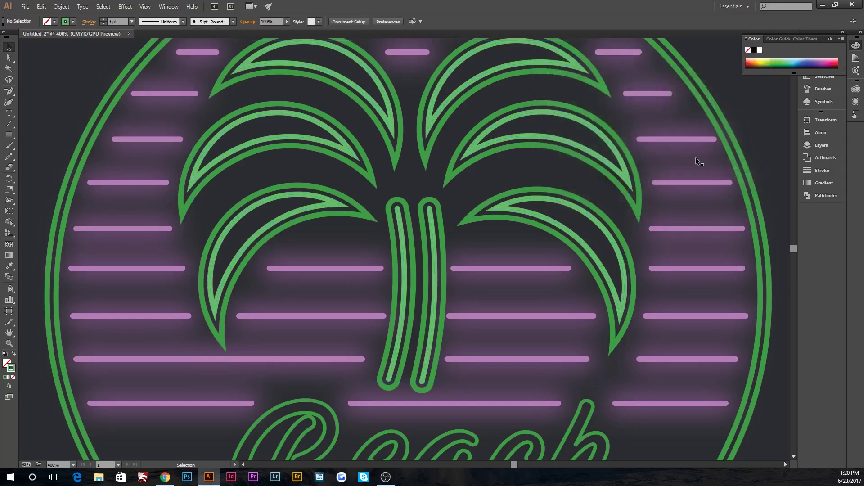
Fill the palm fronds solid green and give them a 27.7 px Gaussian Blur glow
click(256, 252)
shift+click(386, 164)
shift+click(455, 173)
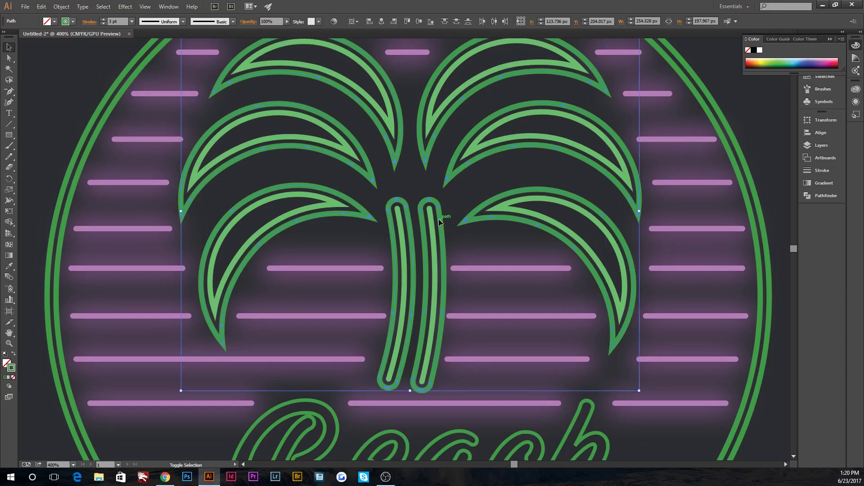
click(14, 354)
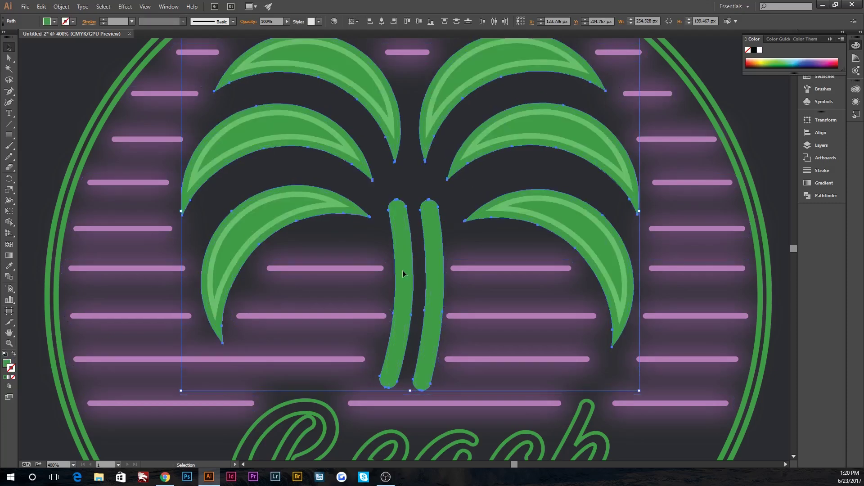
click(125, 6)
mouse_move(271, 168)
click(252, 158)
click(609, 202)
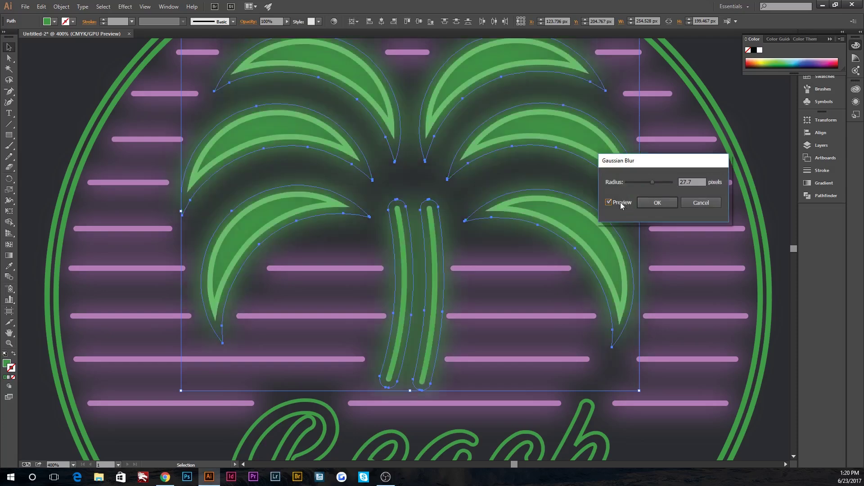
click(656, 204)
key(a)
Group the palm tree parts and fit the artboard in the window
key(v)
right_click(772, 128)
click(792, 169)
click(759, 124)
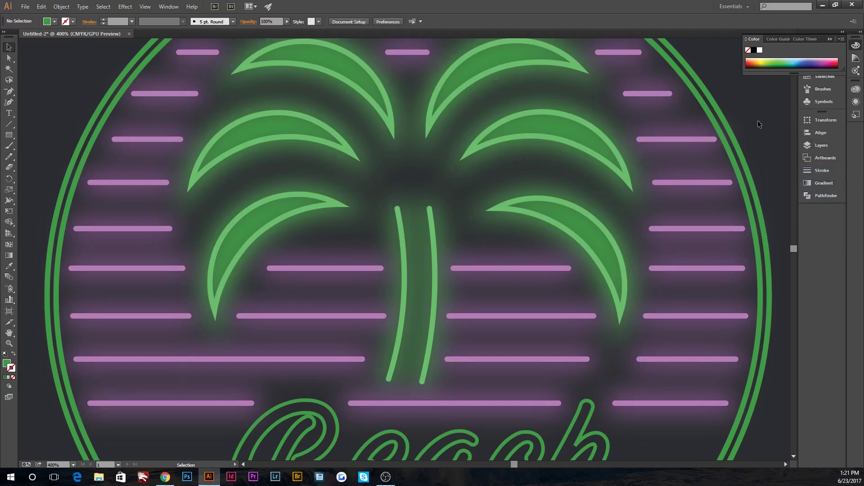
key(ctrl+0)
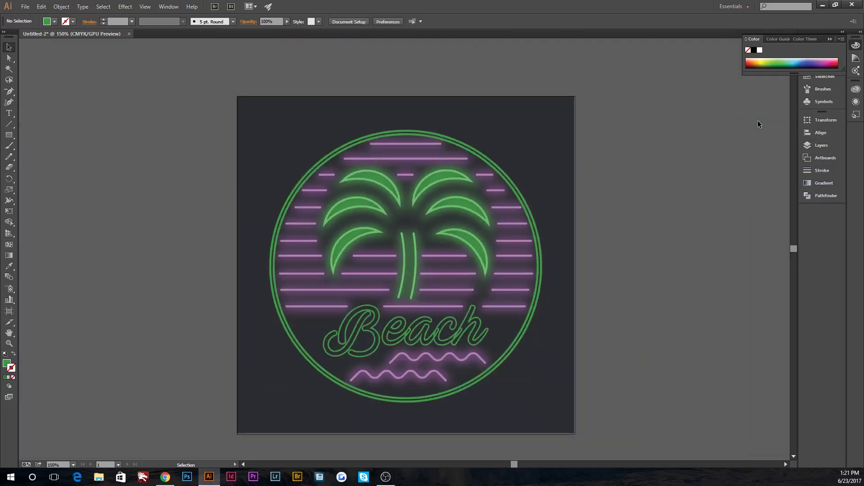
Convert the Beach text to outlines and add an offset path around it
key(ctrl+plus)
key(ctrl+plus)
click(407, 360)
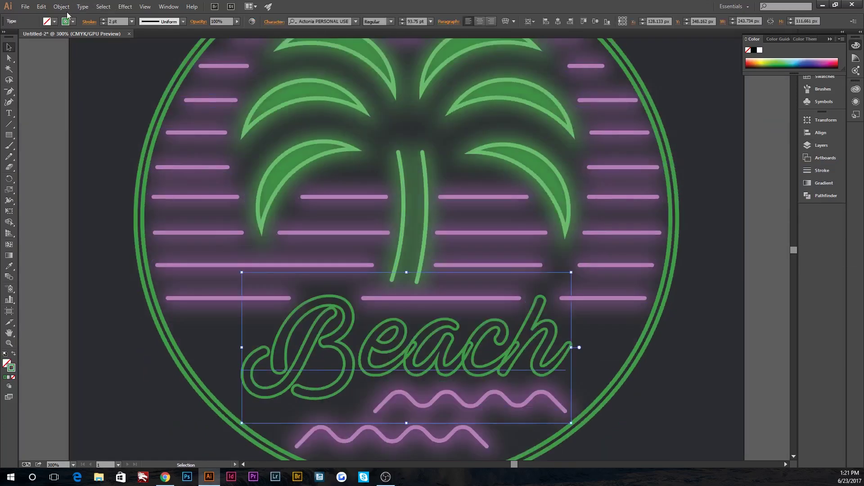
click(41, 7)
mouse_move(61, 6)
click(122, 165)
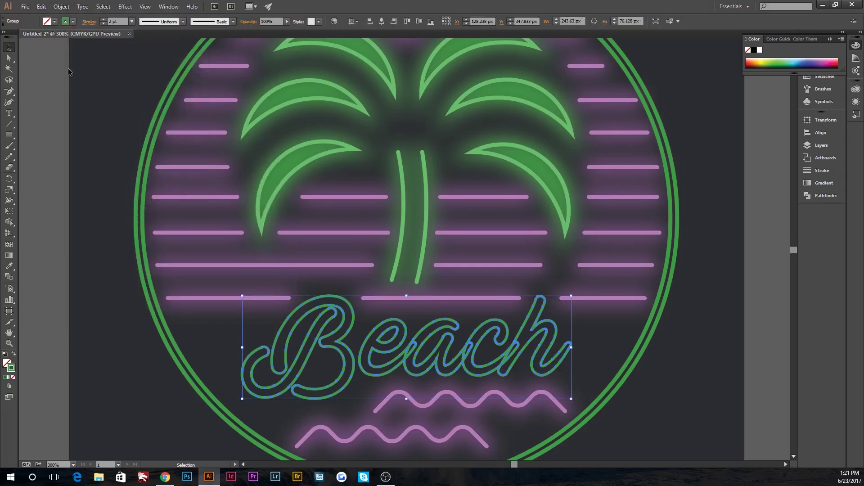
click(61, 6)
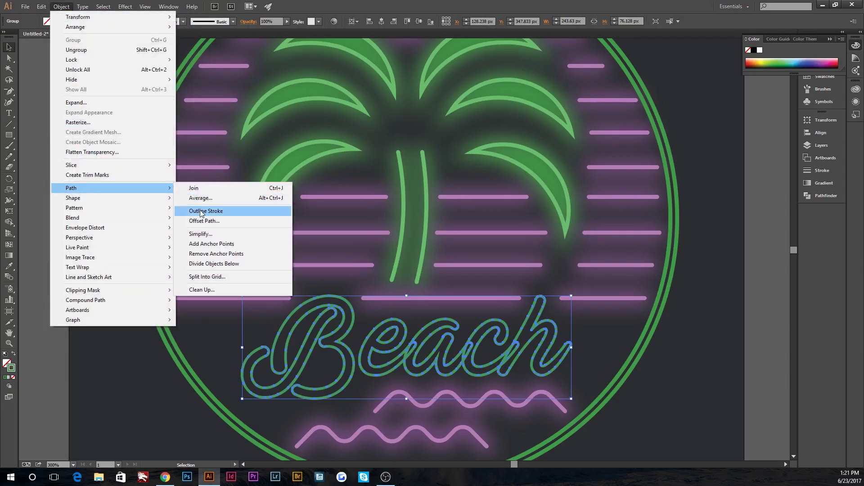
click(203, 221)
click(202, 194)
click(146, 332)
Cut and paste a copy of Beach and move it onto the outlined original
drag(329, 356, 434, 384)
key(ctrl+z)
key(a)
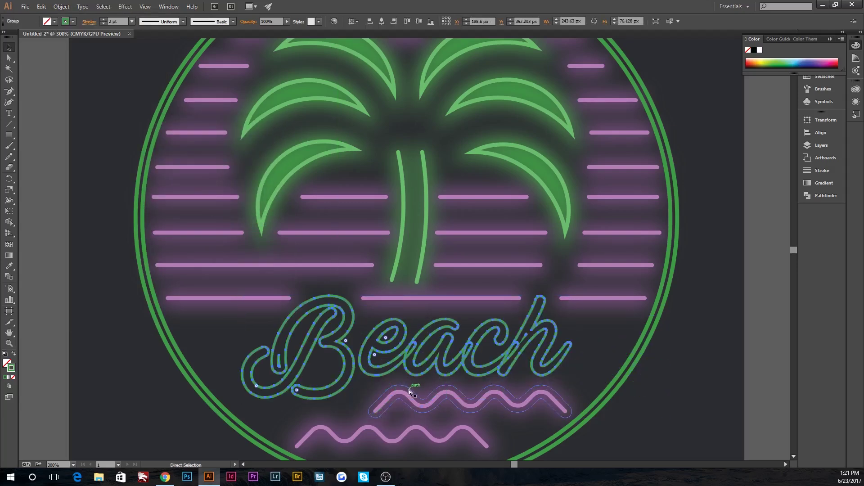
key(v)
click(328, 346)
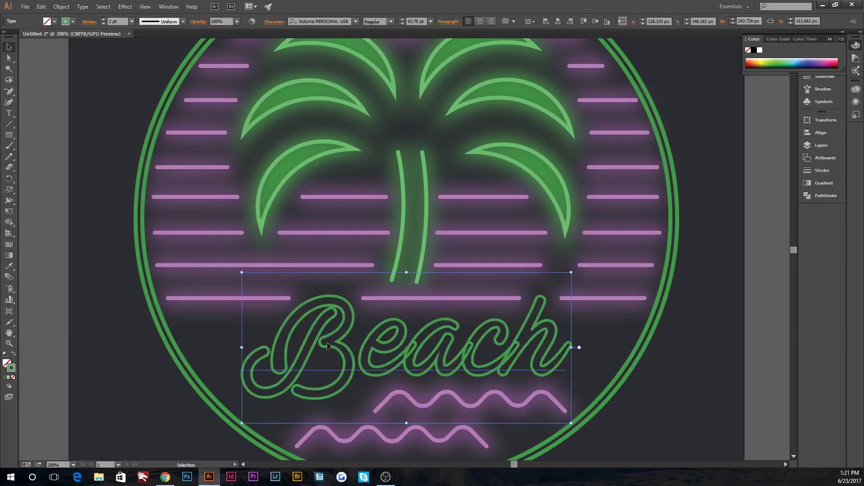
drag(318, 354, 311, 363)
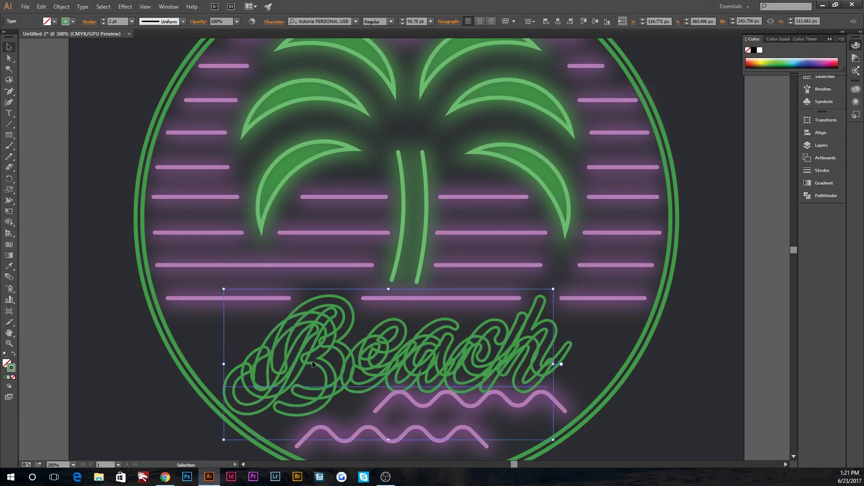
key(ctrl+x)
key(ctrl+v)
drag(433, 209, 439, 342)
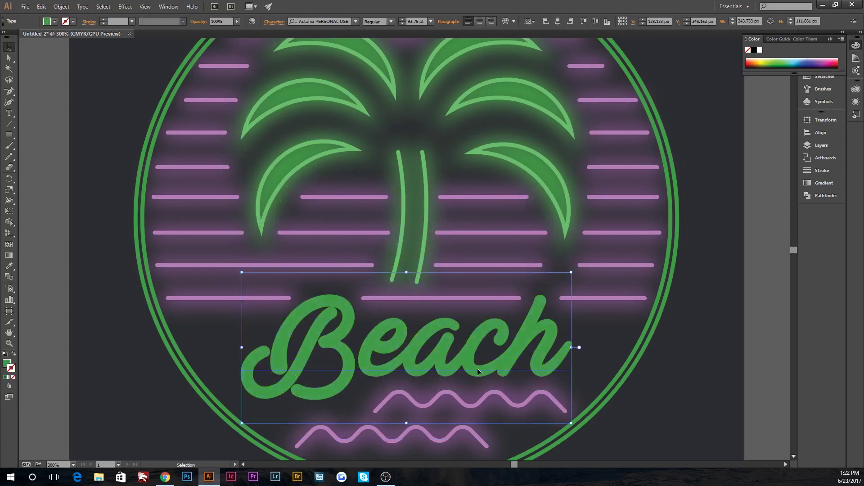
Reposition the outlined Beach relative to the copy, undoing the last move
click(573, 360)
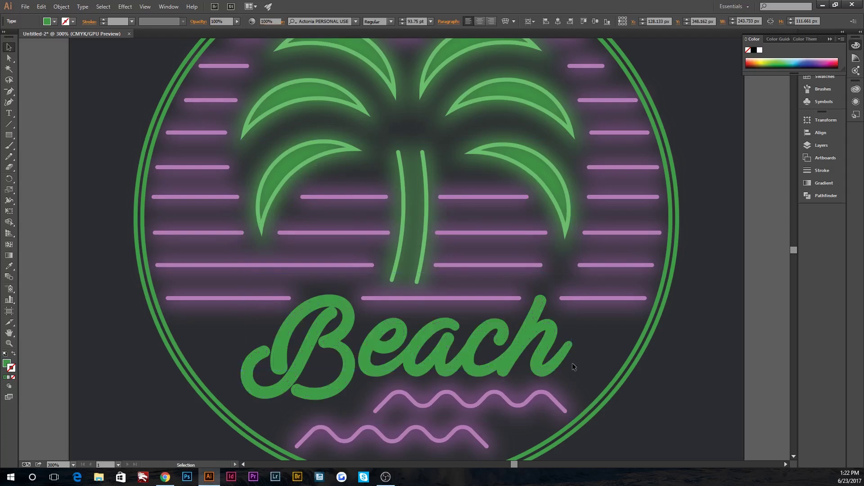
drag(508, 349, 390, 387)
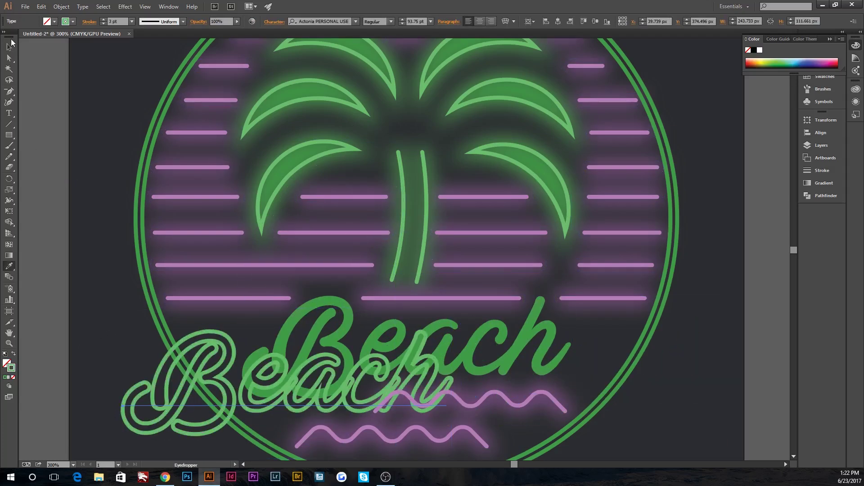
mouse_move(297, 397)
mouse_down()
mouse_move(404, 363)
mouse_move(414, 373)
mouse_up()
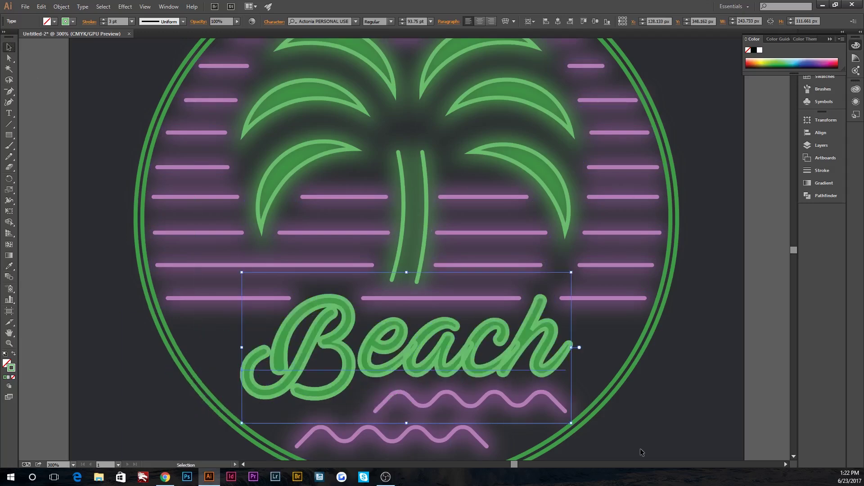
click(723, 407)
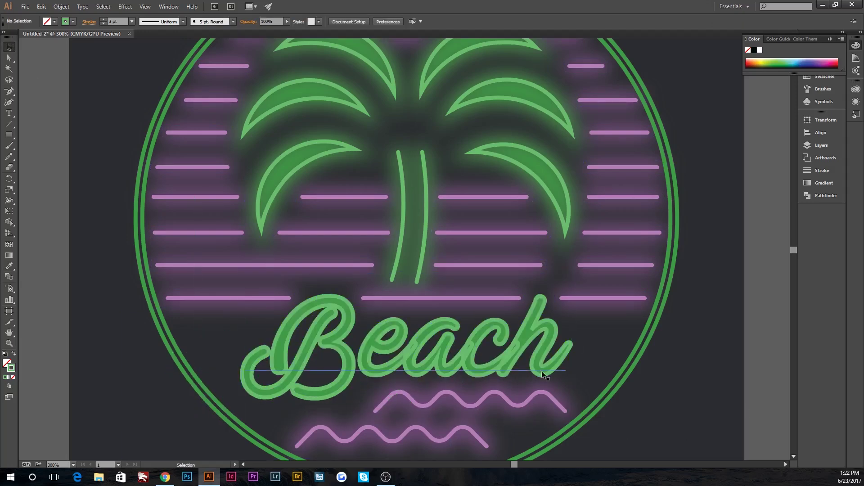
key(ctrl+z)
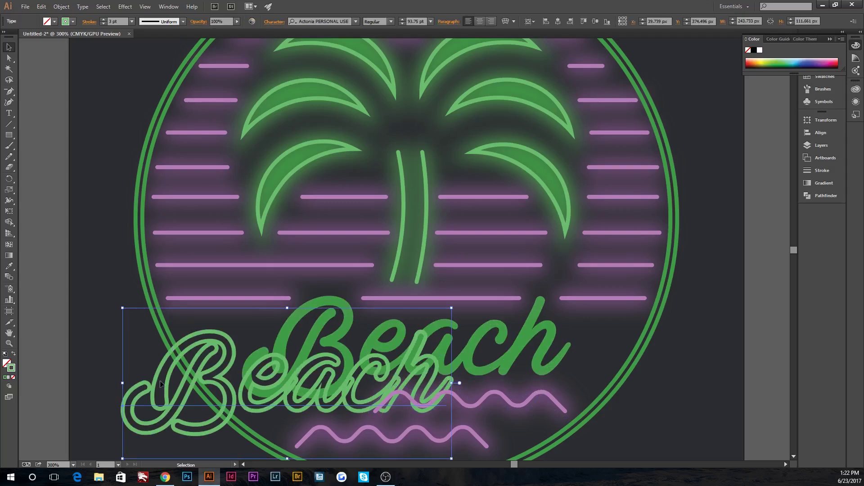
Make the lower Beach copy solid green and align it over the original
click(13, 355)
drag(287, 389, 407, 352)
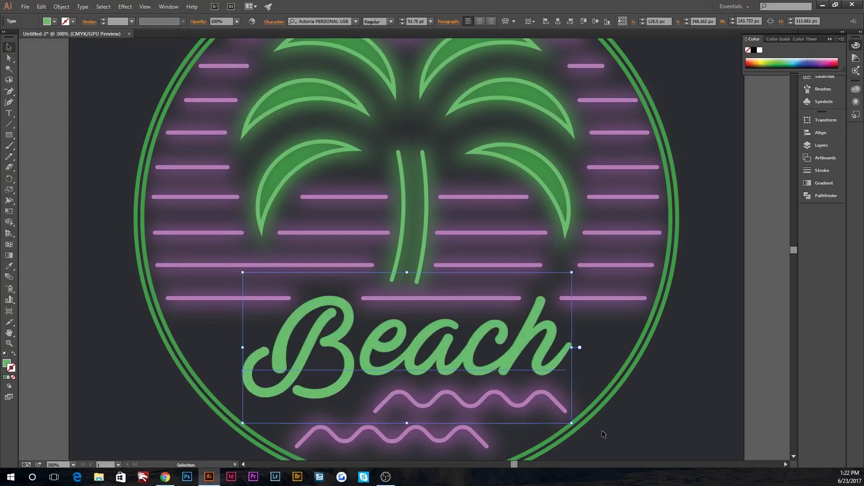
drag(492, 370, 519, 408)
key(ctrl+z)
click(61, 7)
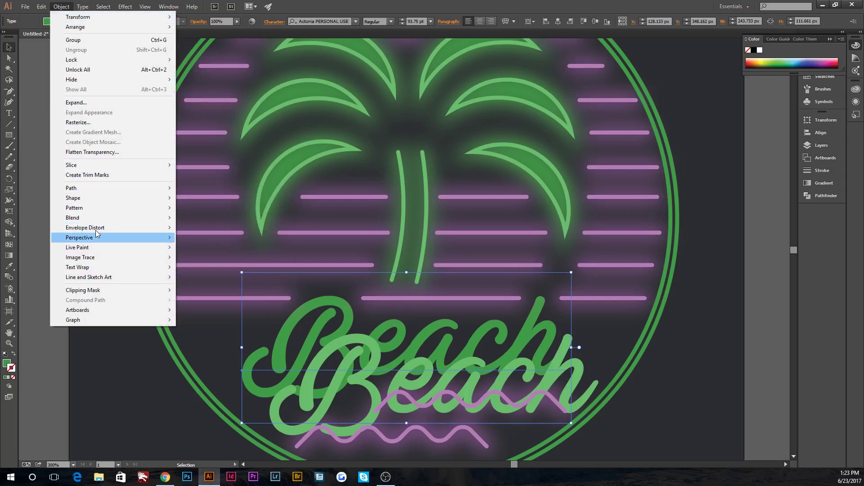
Move the Beach outline aside and park a spare Beach outline left of the artboard
drag(471, 363, 624, 386)
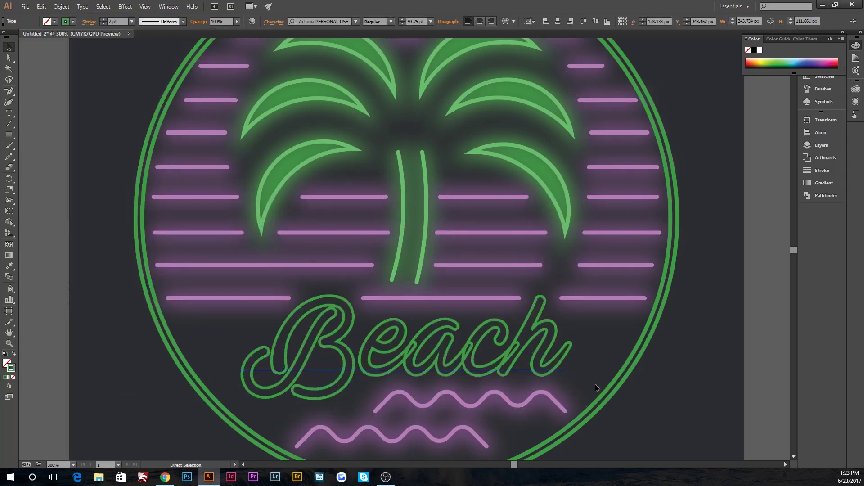
key(v)
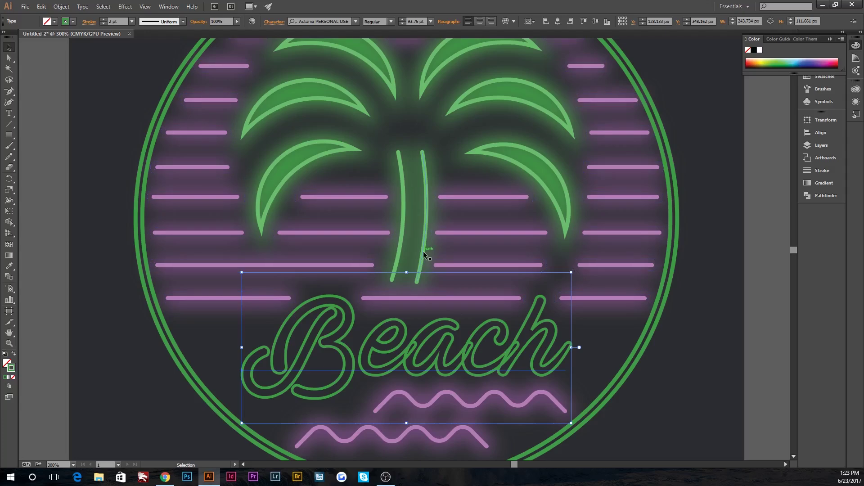
key(ctrl+minus)
key(ctrl+minus)
drag(450, 310, 163, 275)
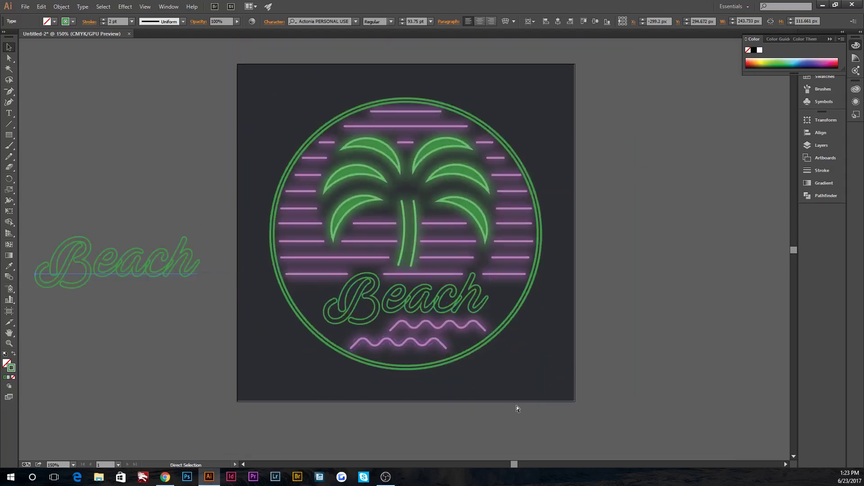
key(ctrl+plus)
key(ctrl+plus)
key(ctrl+plus)
key(ctrl+plus)
scroll(406, 270, down, 3)
scroll(377, 307, down, 2)
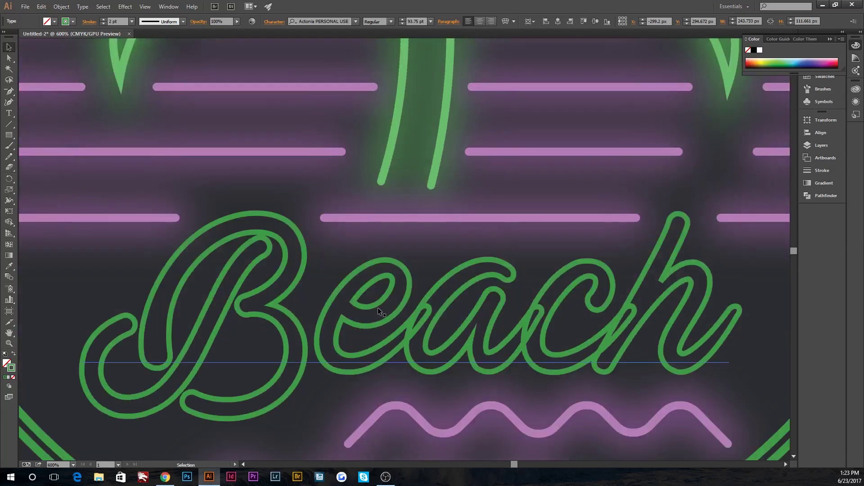
Make a solid-green copy of the Beach lettering and position it under the outline
drag(378, 310, 332, 324)
click(13, 354)
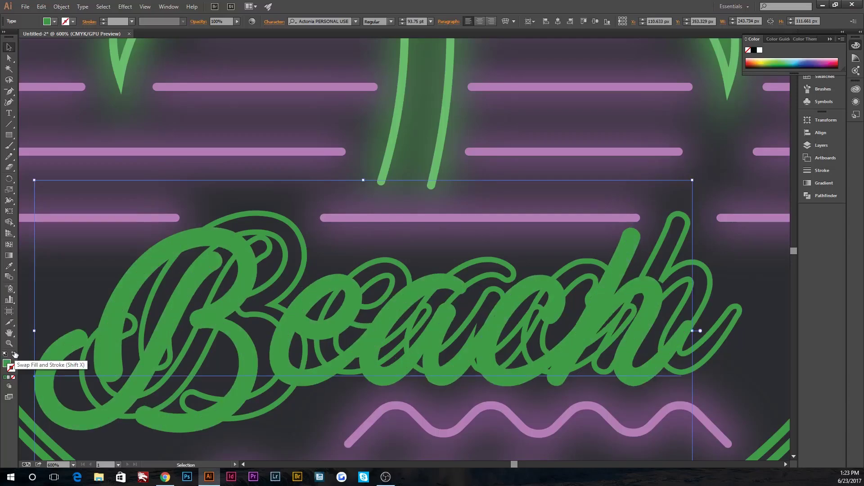
key(ctrl+minus)
key(ctrl+minus)
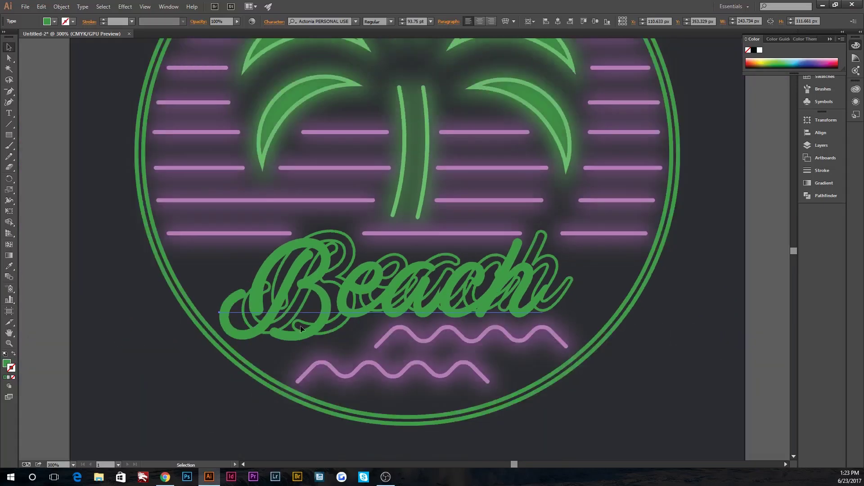
drag(360, 315, 180, 374)
click(505, 306)
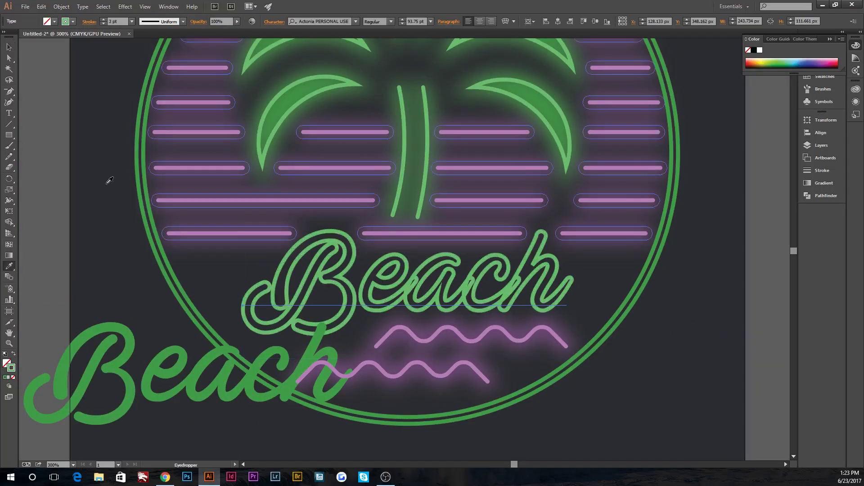
drag(161, 373, 377, 282)
Apply a 27.7 px Gaussian Blur to the solid-green Beach copy
click(125, 7)
click(252, 159)
click(609, 203)
click(657, 202)
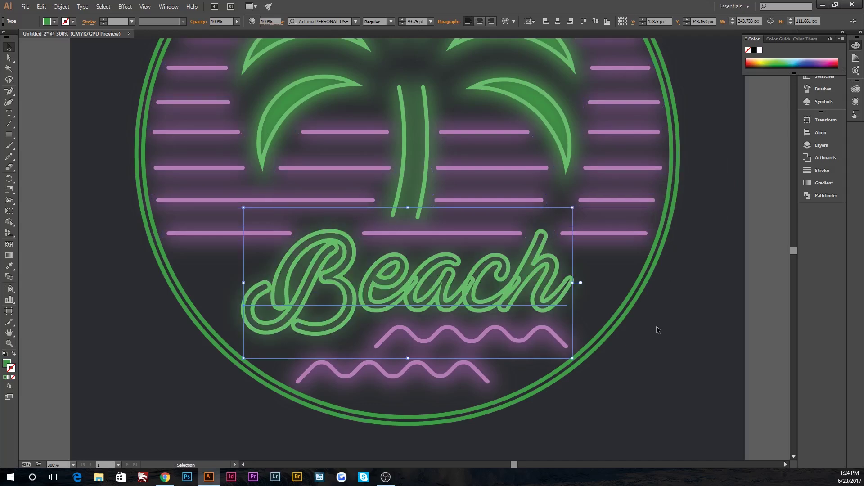
click(633, 307)
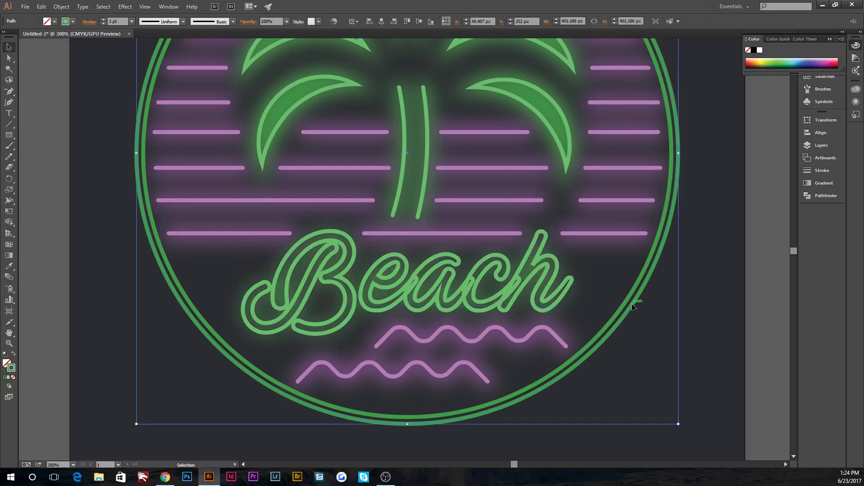
Duplicate the outer circle, give it the palm trunk's glowing style, and align it with the original
key(ctrl+minus)
click(613, 395)
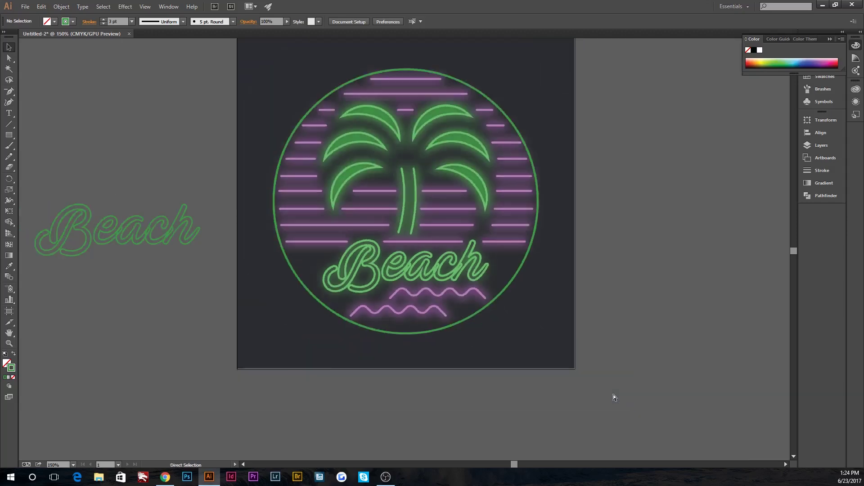
key(ctrl+plus)
key(ctrl+plus)
key(ctrl+plus)
key(ctrl+minus)
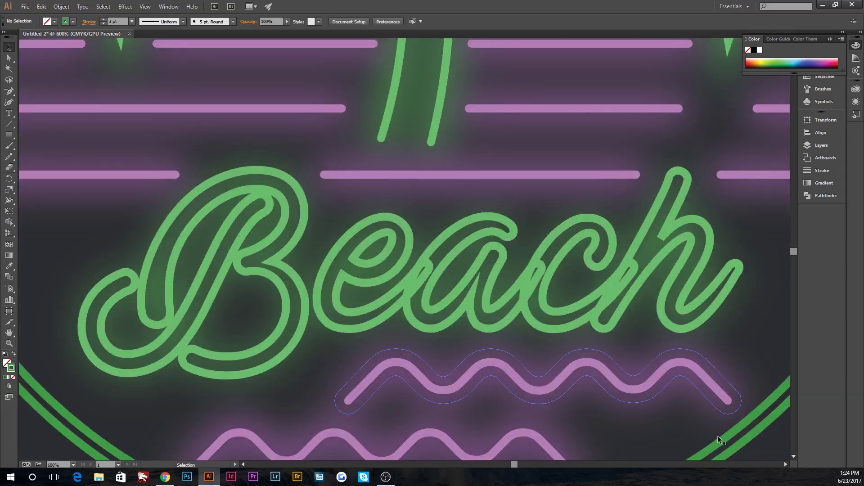
key(ctrl+minus)
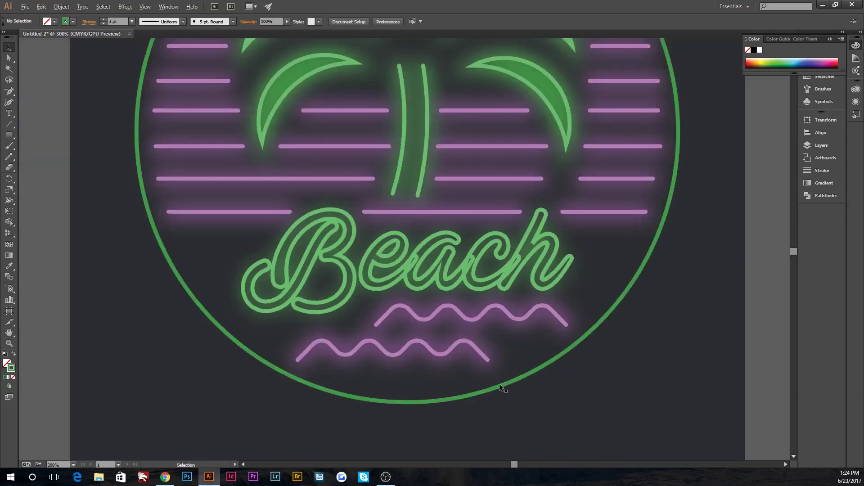
drag(500, 387, 504, 414)
key(i)
click(423, 182)
key(v)
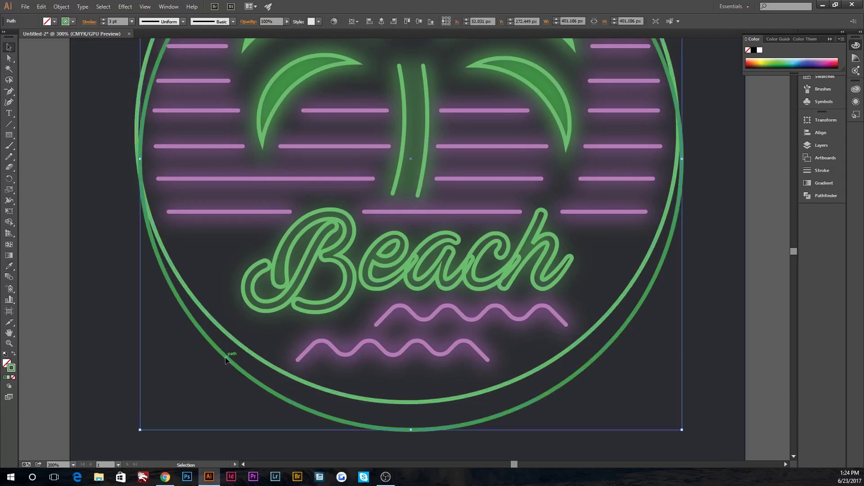
click(381, 21)
click(419, 22)
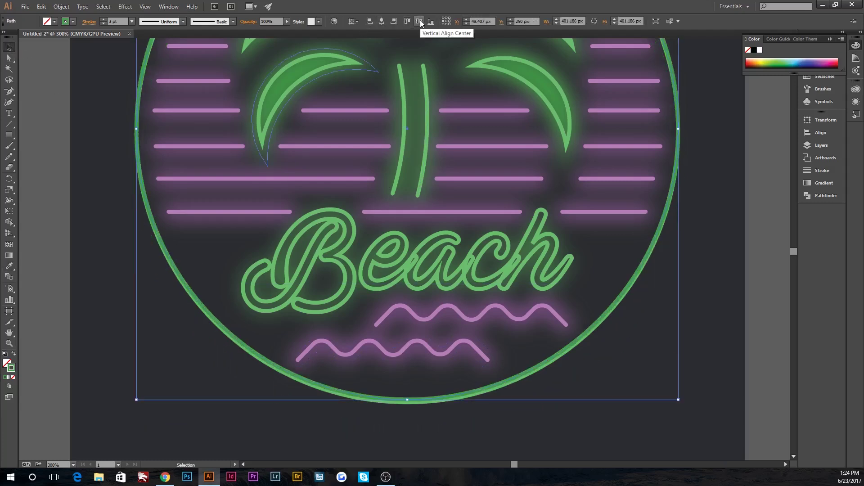
Apply a 27.7 px Gaussian Blur to the circle copy
scroll(570, 372, up, 5)
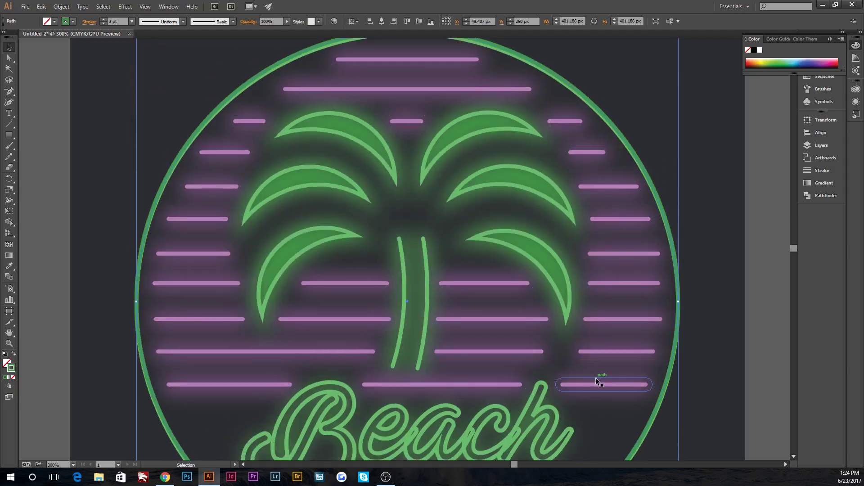
scroll(595, 380, down, 4)
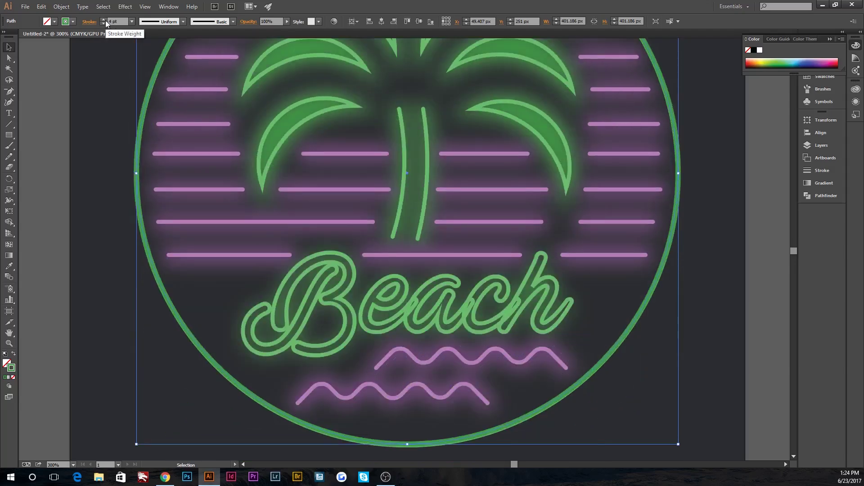
click(125, 6)
mouse_move(133, 157)
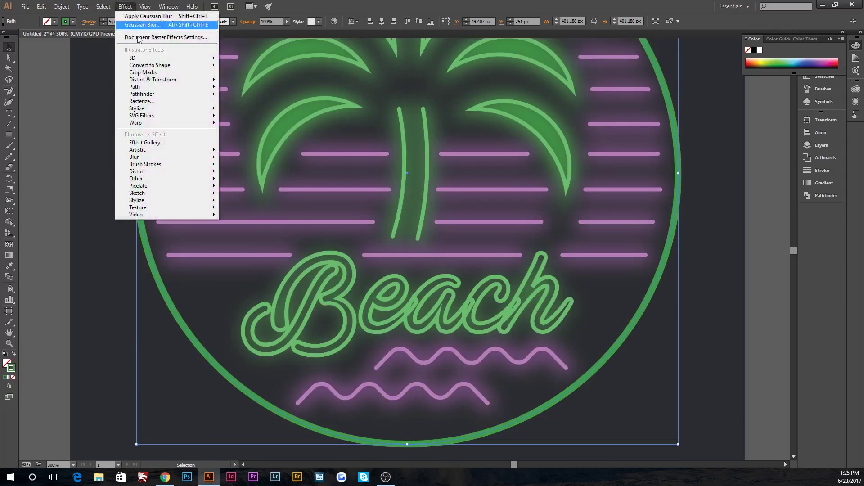
click(250, 158)
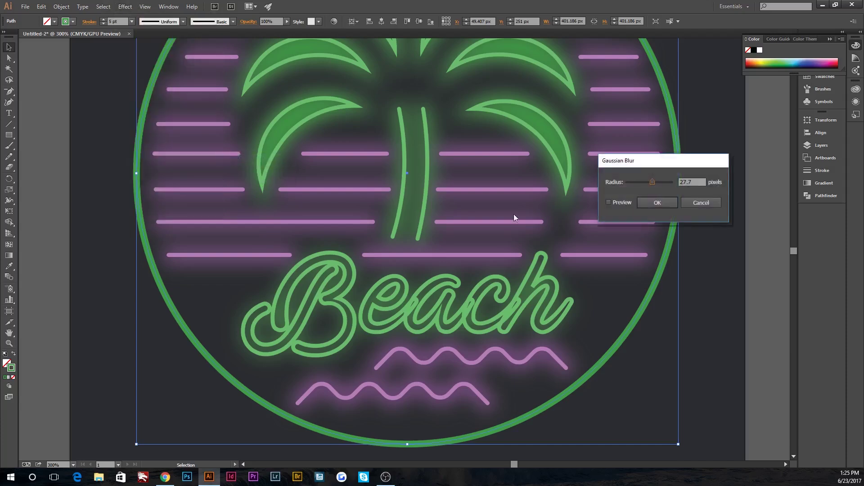
click(623, 204)
click(649, 202)
key(a)
click(654, 207)
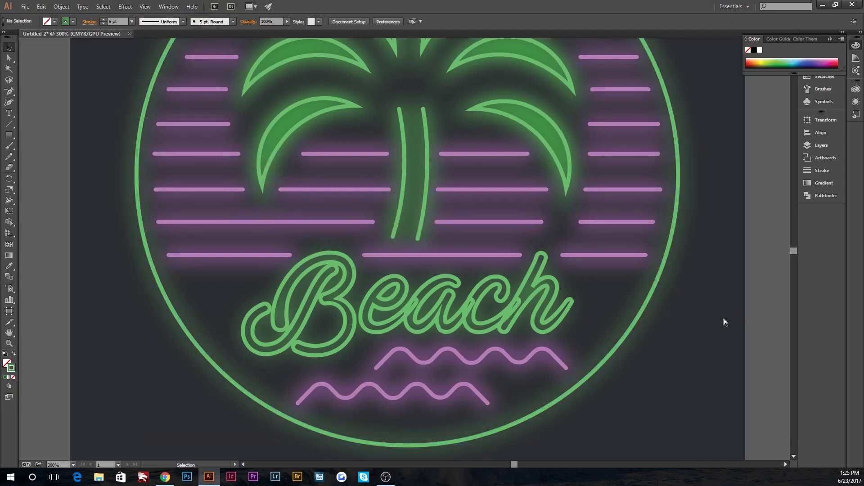
Delete the spare Beach outline from beside the artboard
key(ctrl+0)
click(67, 225)
key(Delete)
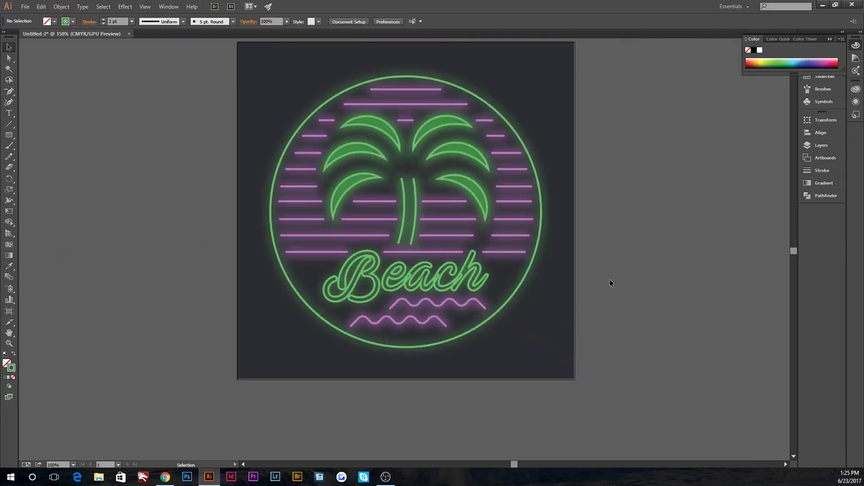
key(v)
key(ctrl+equal)
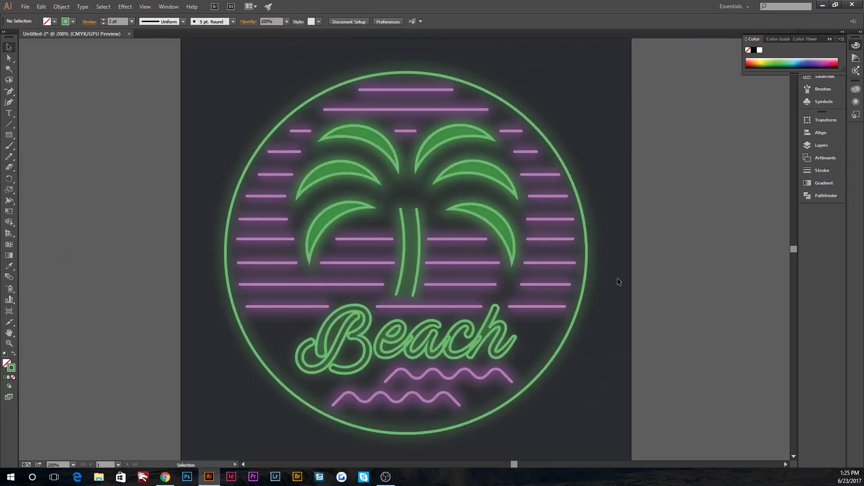
key(shift+o)
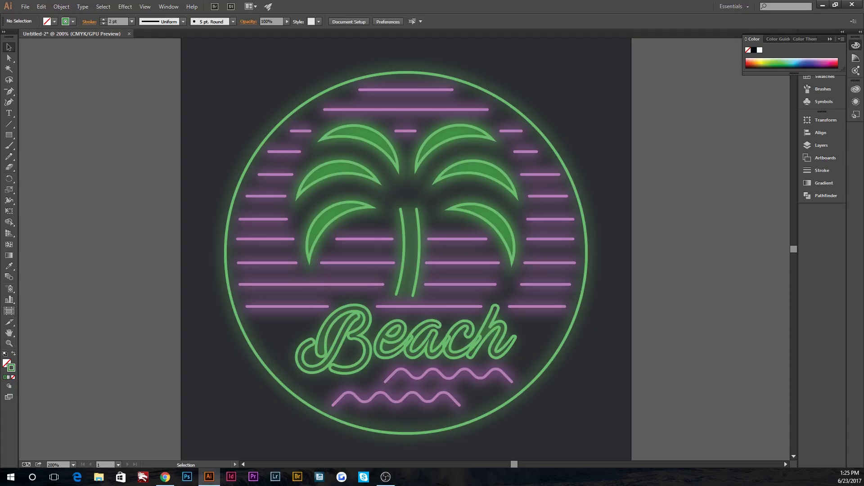